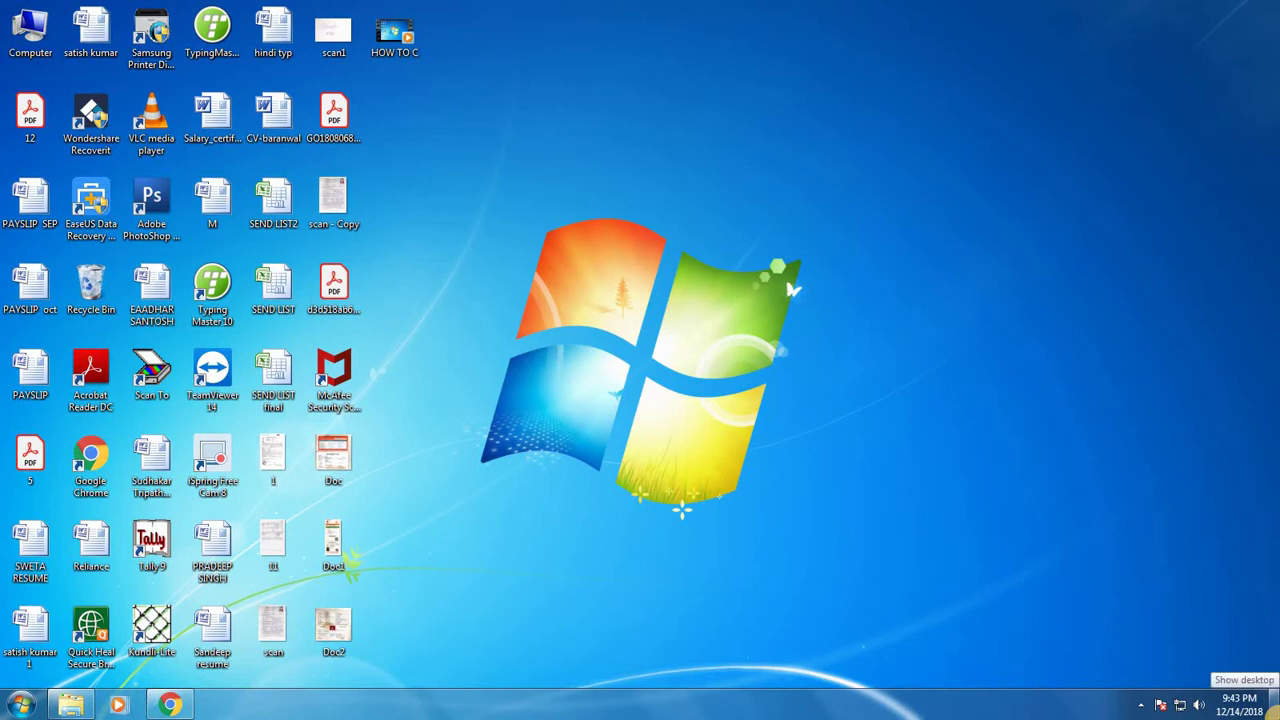
# - Launch Excel 2007 from the Run box to open a blank Book1 workbook
pyautogui.click(1265, 688)
pyautogui.press('super+r')
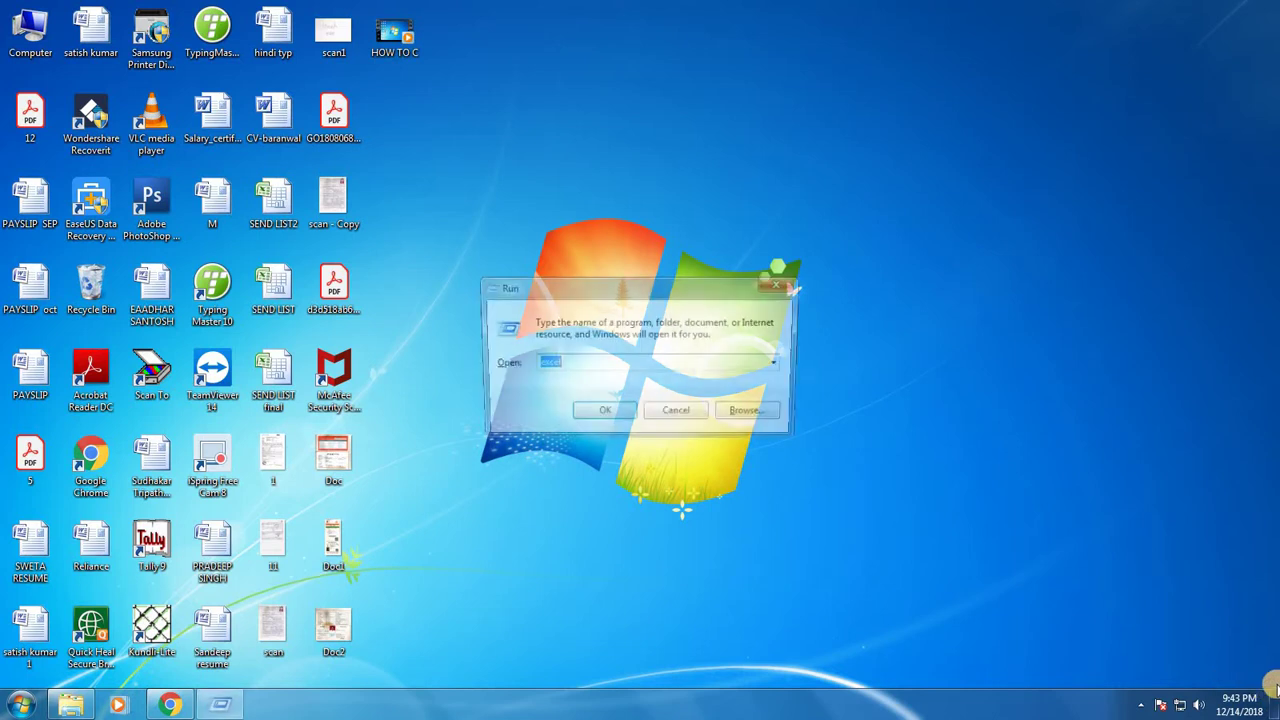
pyautogui.write('excel')
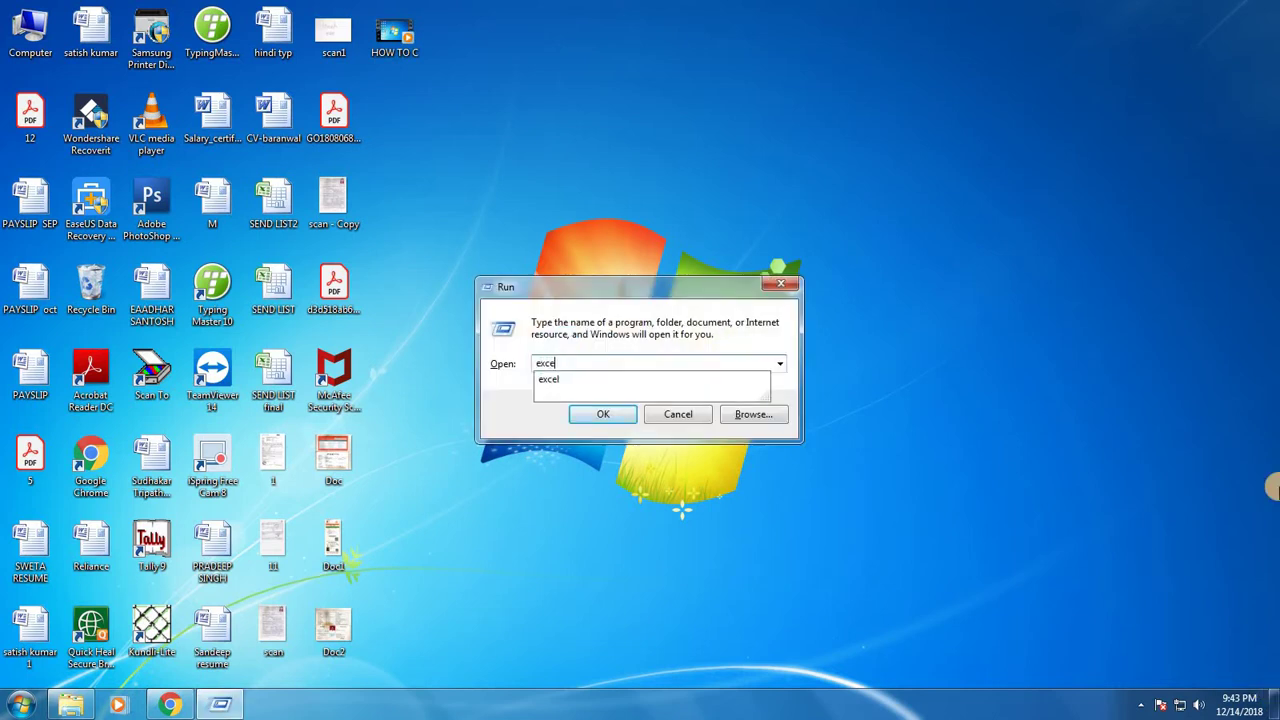
pyautogui.press('Return')
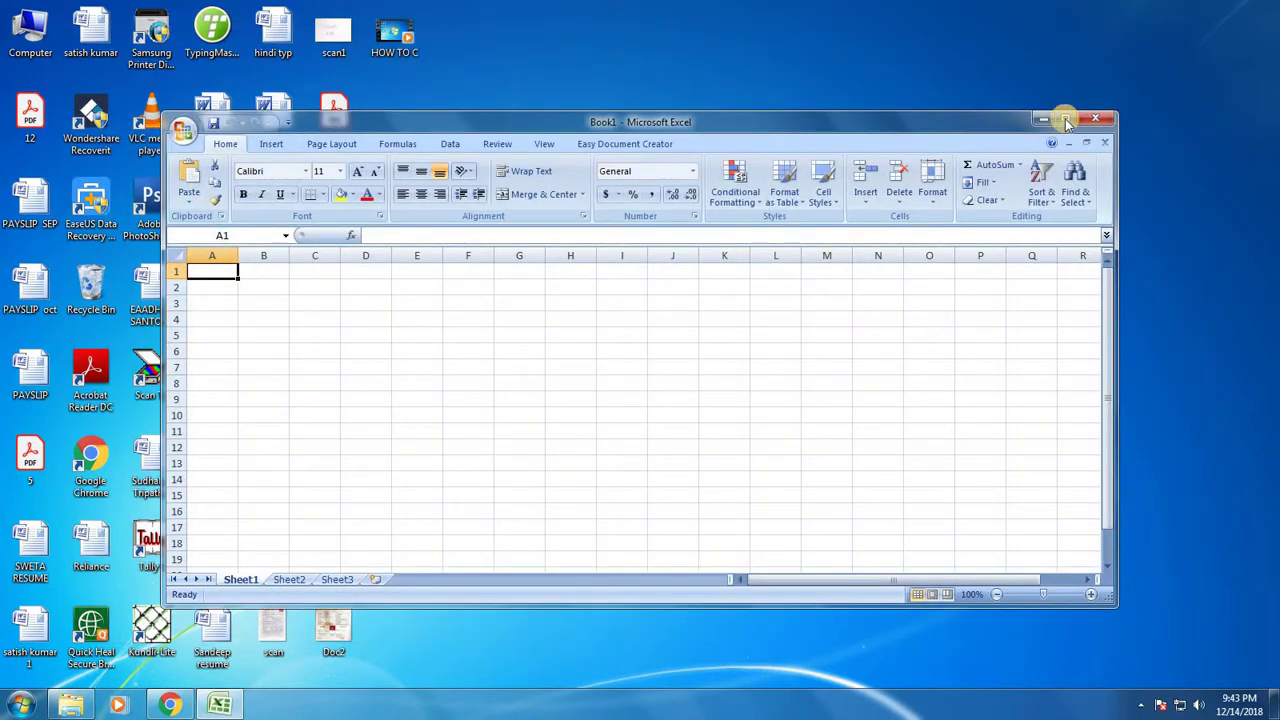
# - Maximize the Excel window and set the worksheet zoom to 200%
pyautogui.click(1067, 119)
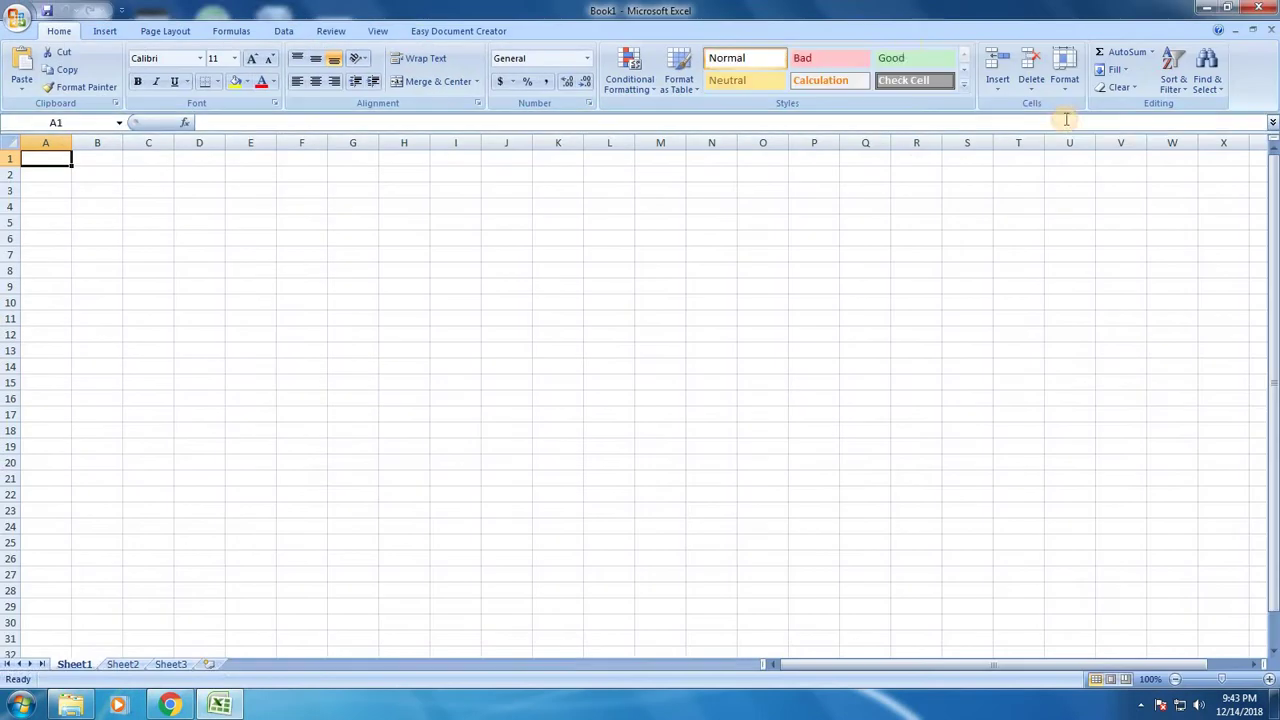
pyautogui.click(372, 31)
pyautogui.click(377, 75)
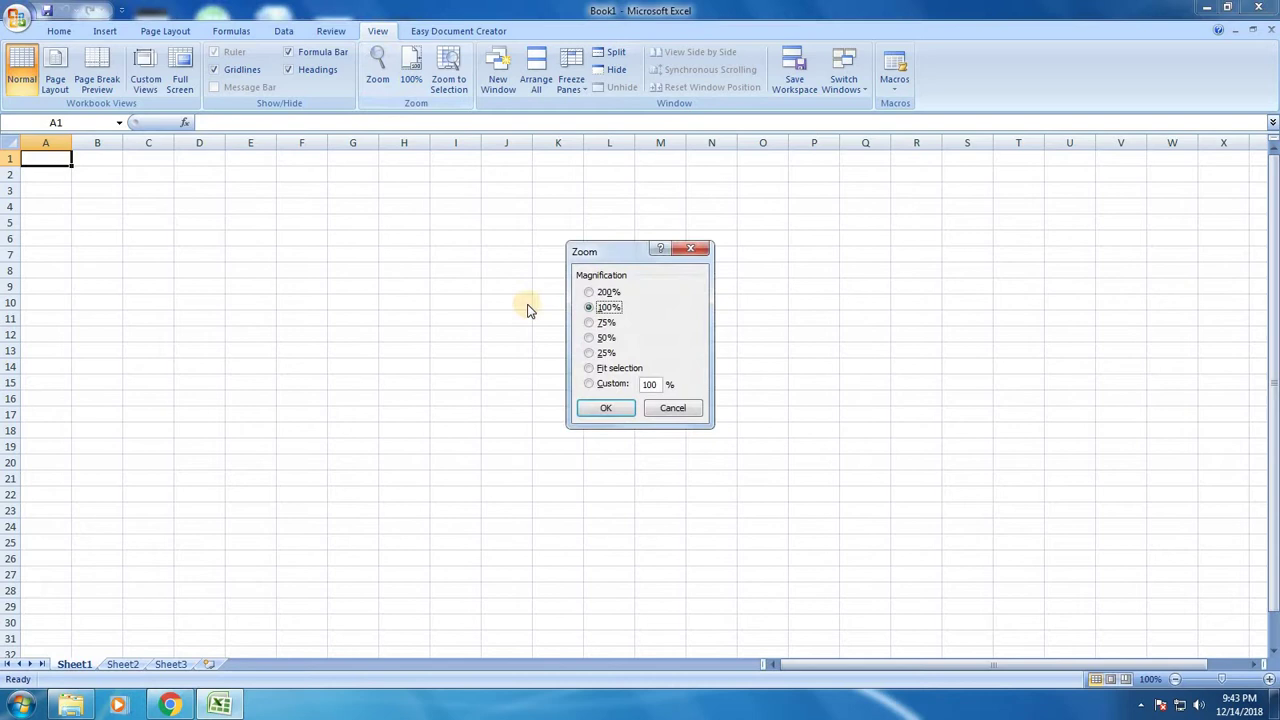
pyautogui.click(606, 292)
pyautogui.click(605, 408)
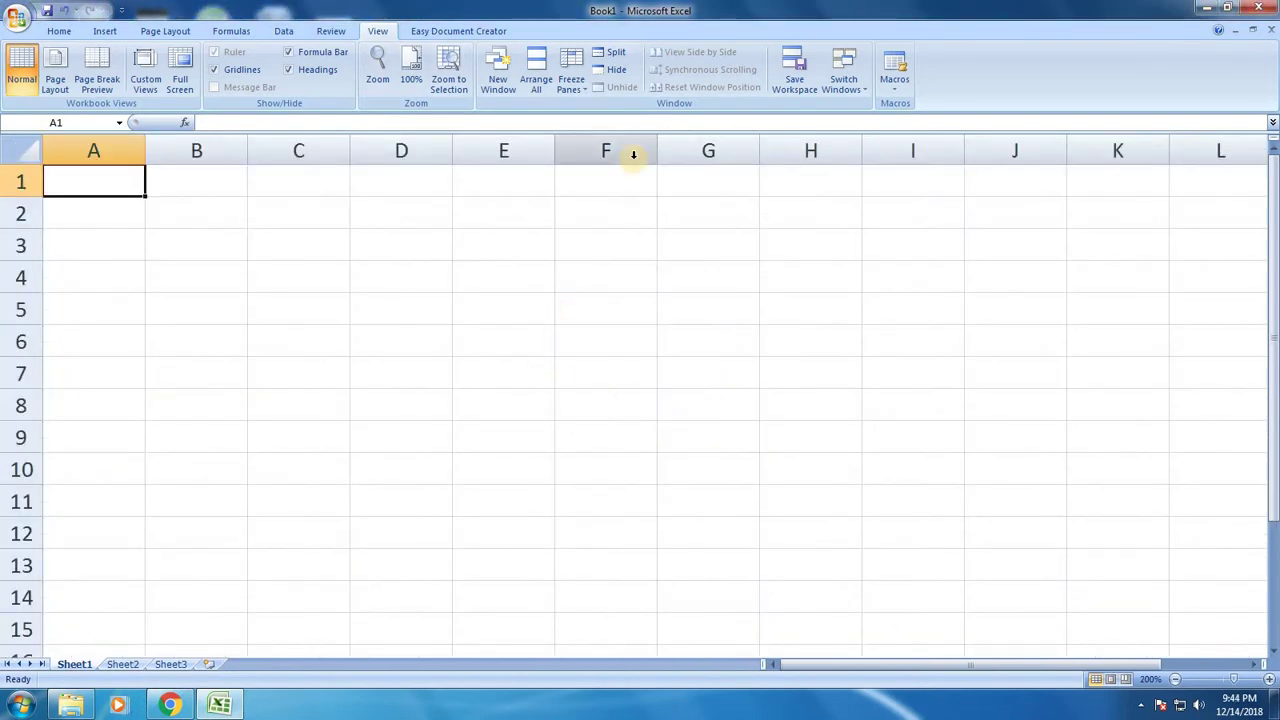
# - Enter the title SALARY SLIP in cell A1
pyautogui.write('sla')
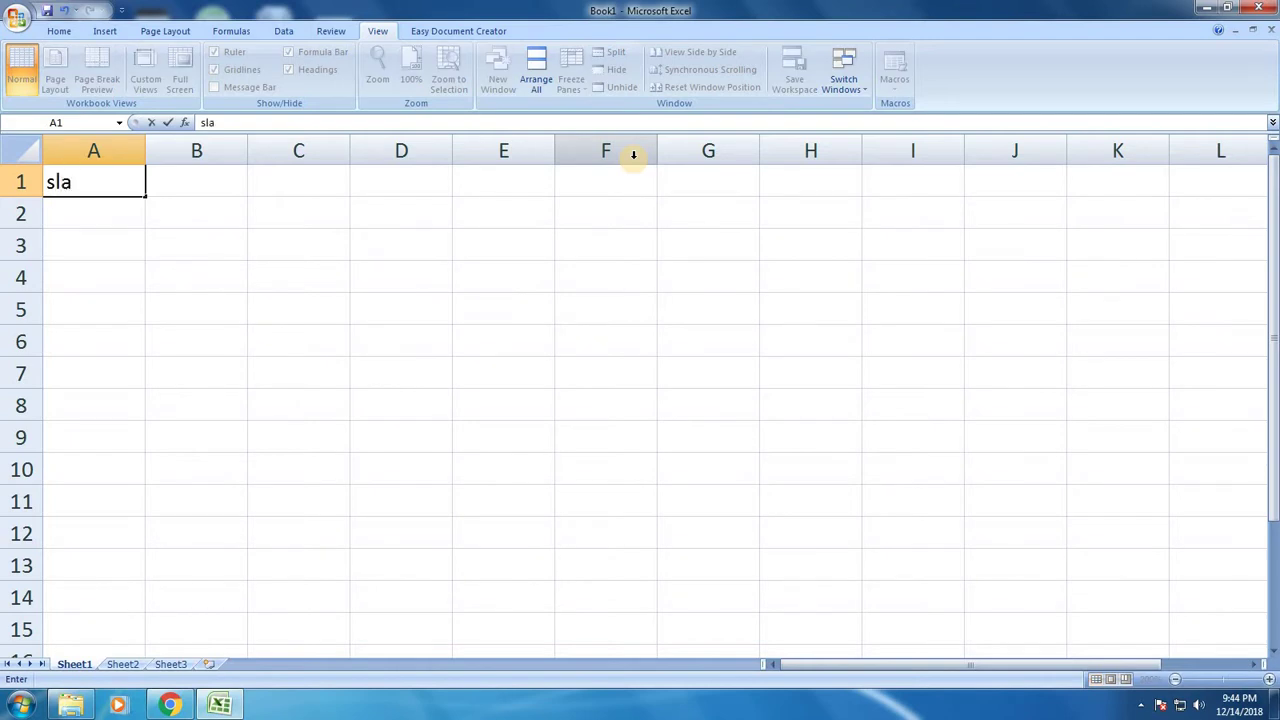
pyautogui.press('BackSpace')
pyautogui.press('BackSpace')
pyautogui.press('BackSpace')
pyautogui.write('SALAR')
pyautogui.write('Y SLI')
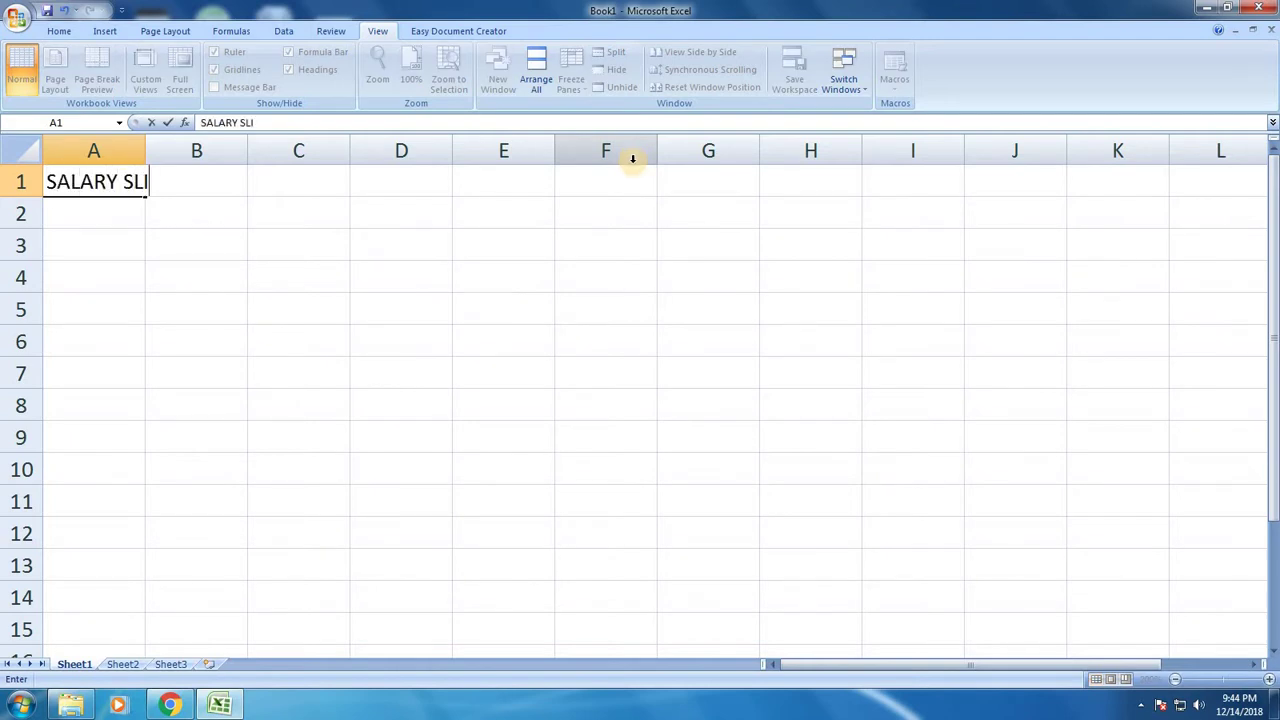
pyautogui.write('P')
pyautogui.press('Return')
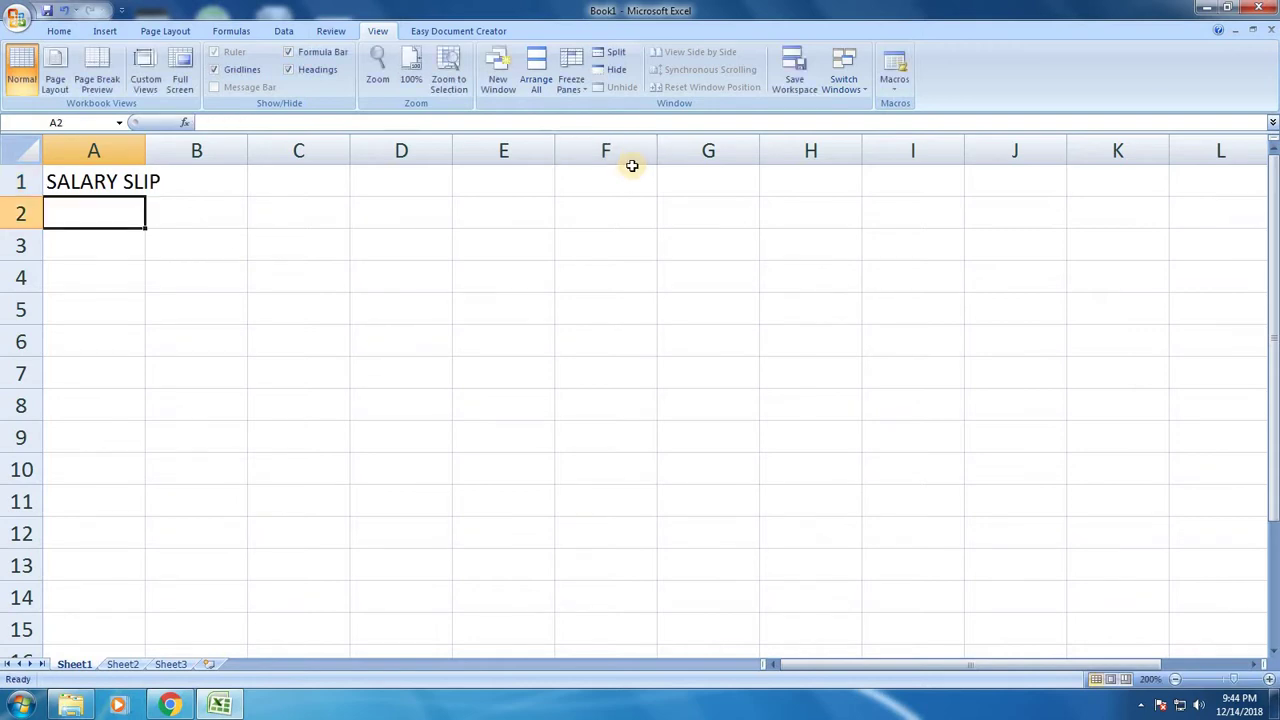
# - Enter headings NAME, BASIC SALARY, HOURSE RENT ALLOWNCE and PROVIDENT FOUND across A2:D2
pyautogui.write('NAM')
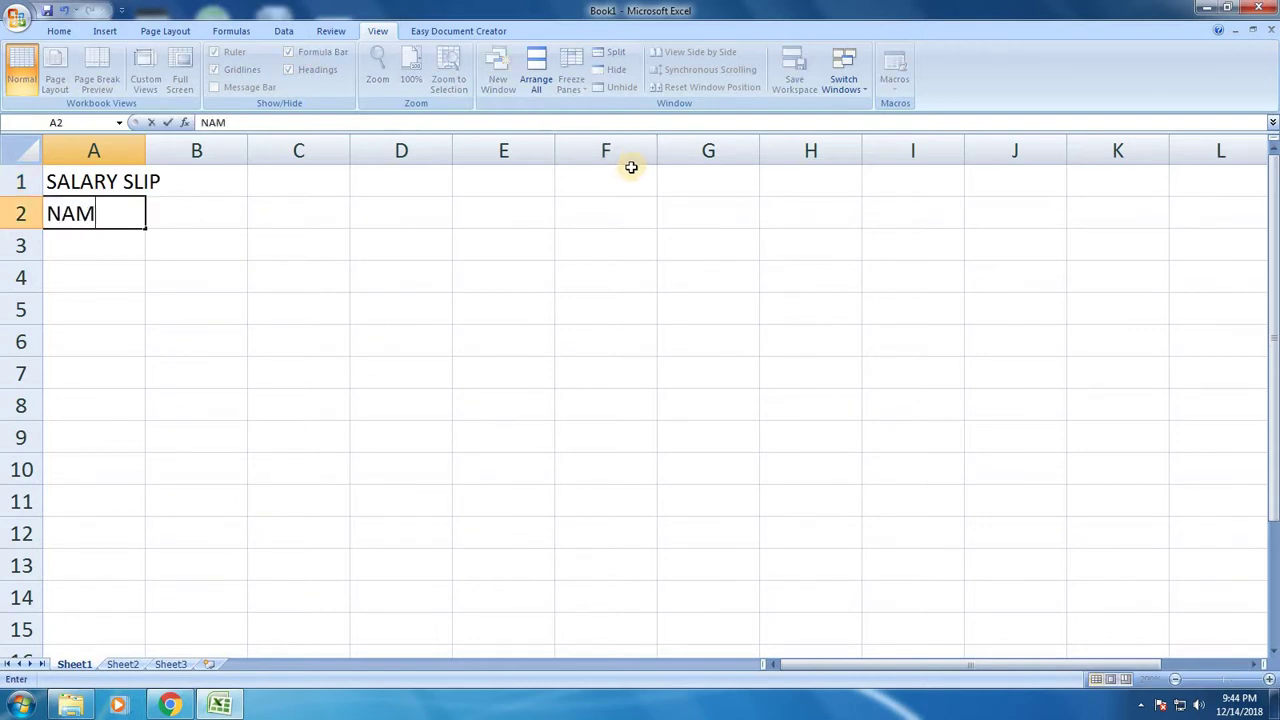
pyautogui.write('E')
pyautogui.press('Tab')
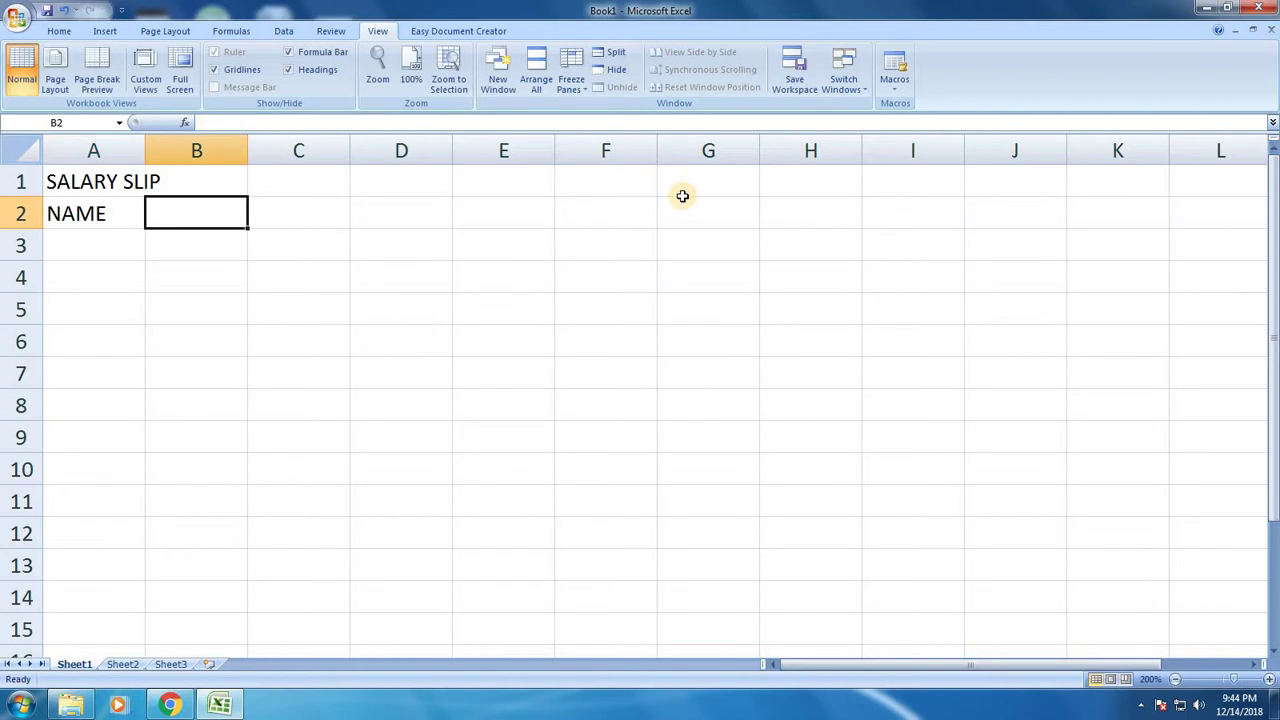
pyautogui.write('BASIC SAL')
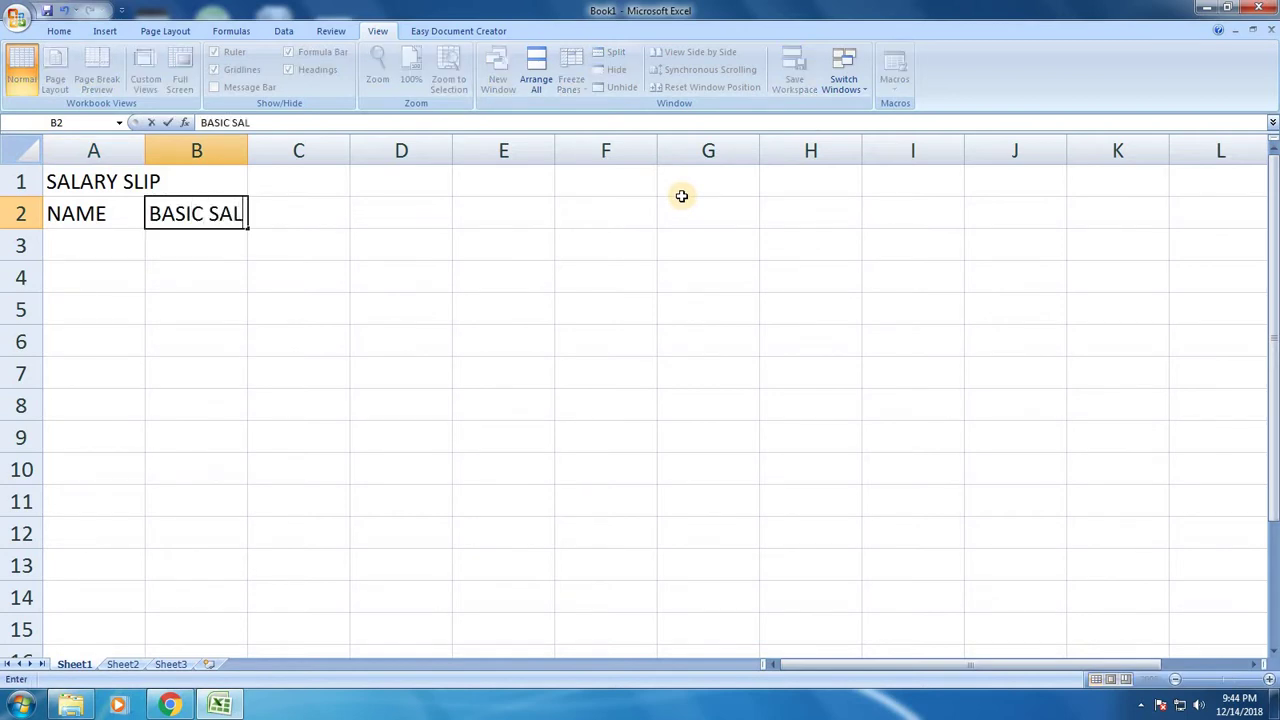
pyautogui.write('ARY')
pyautogui.press('Tab')
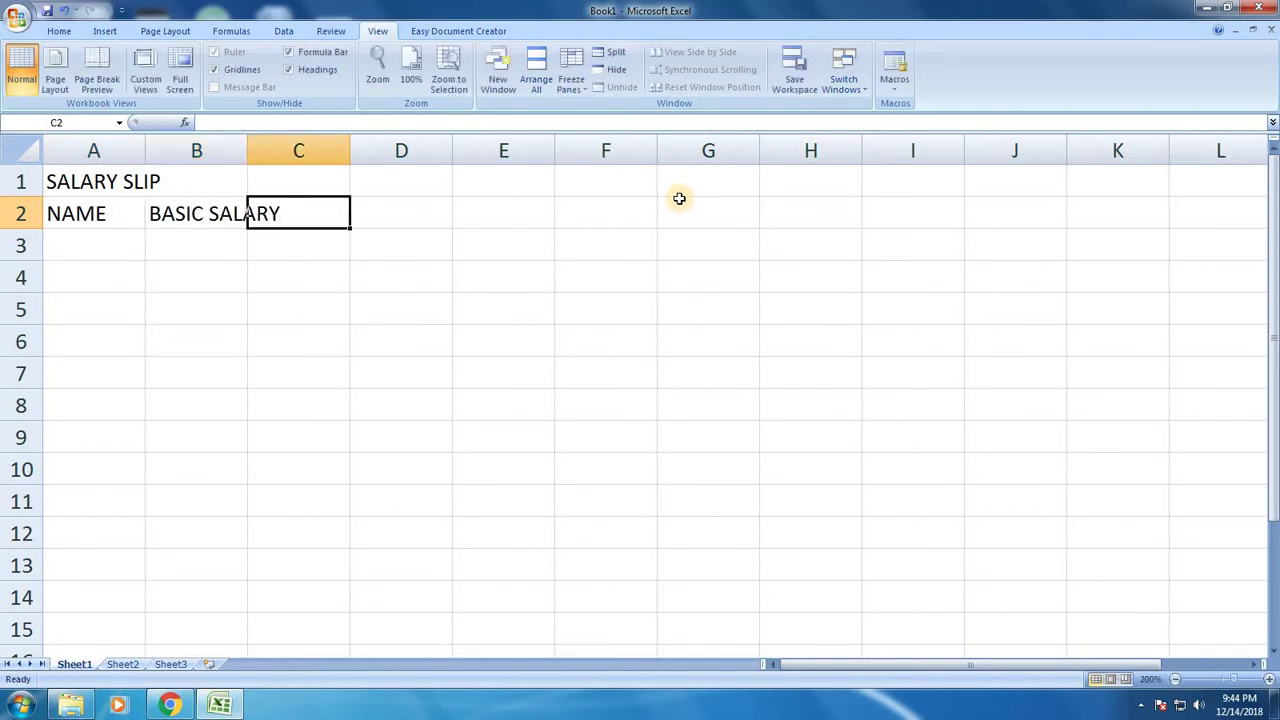
pyautogui.write('HOUR')
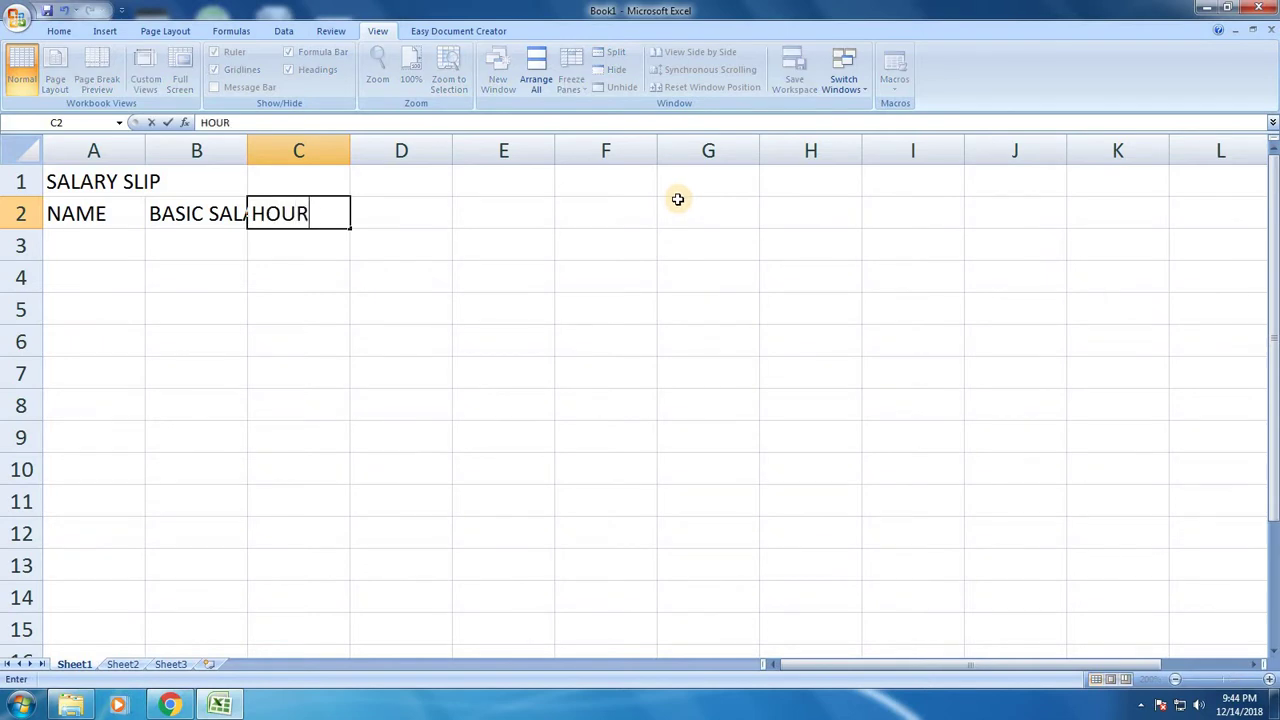
pyautogui.write('SE REN')
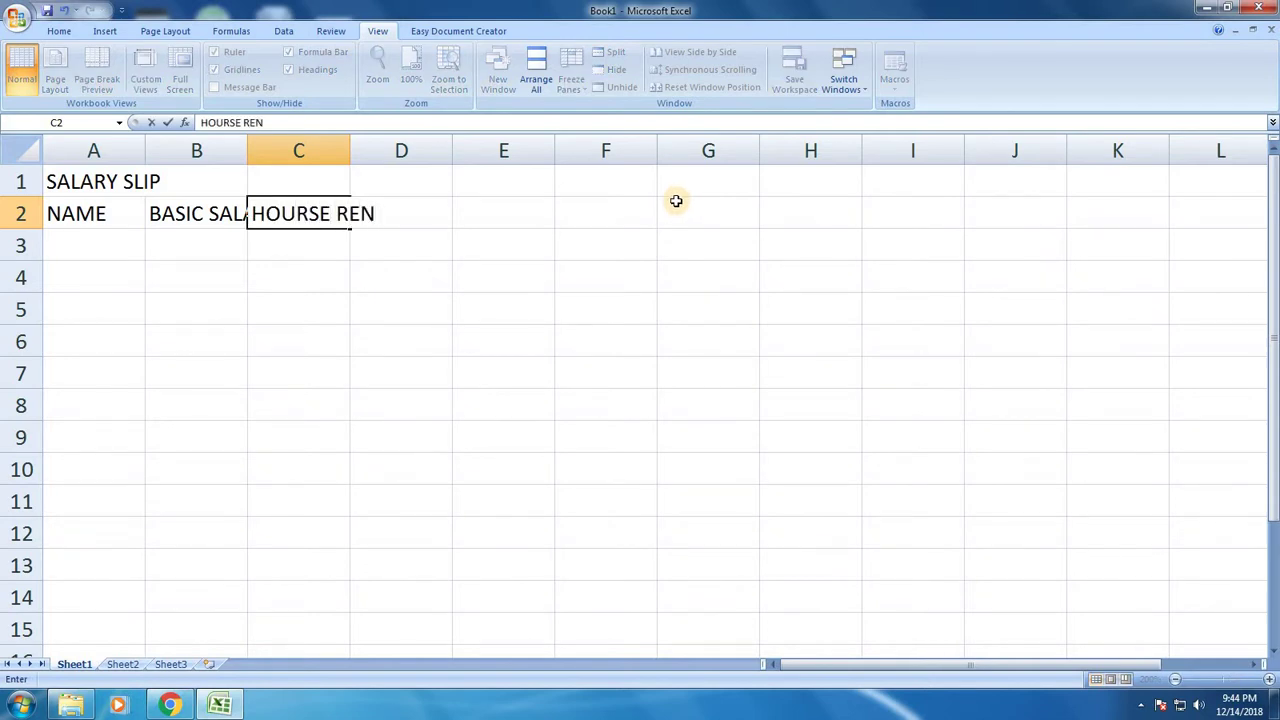
pyautogui.write('T ALLO')
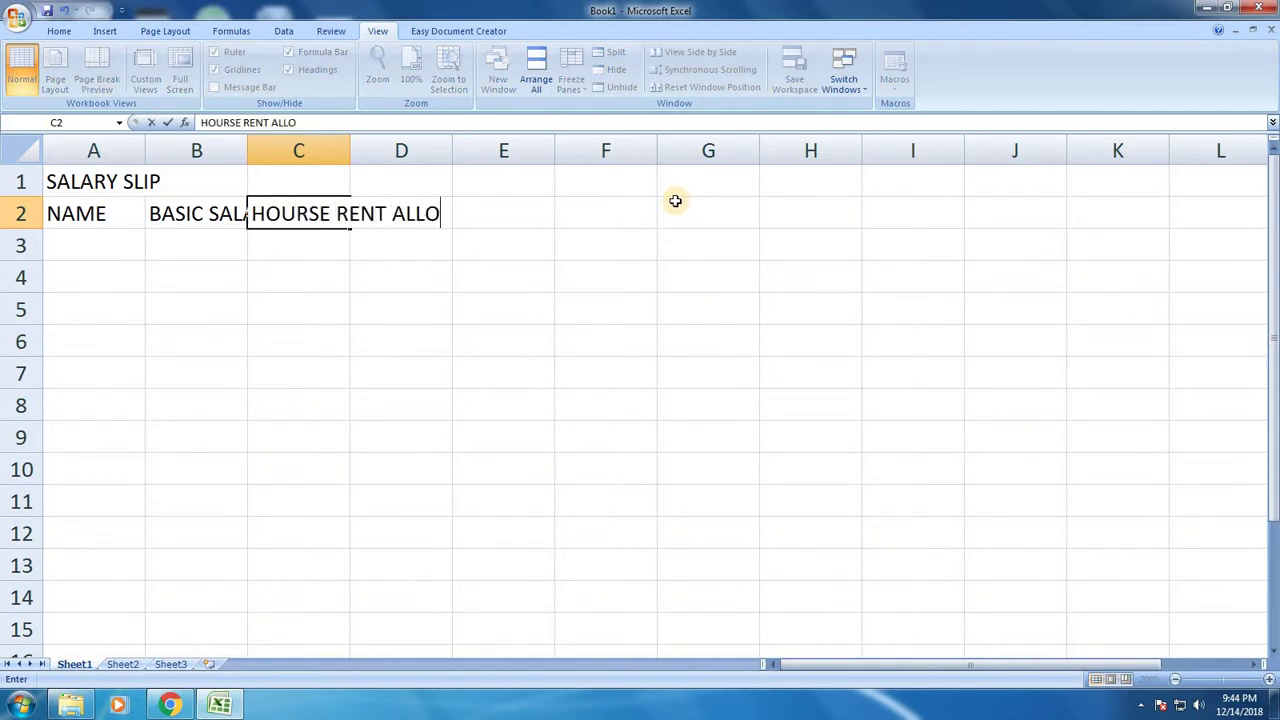
pyautogui.write('WNCE')
pyautogui.press('Tab')
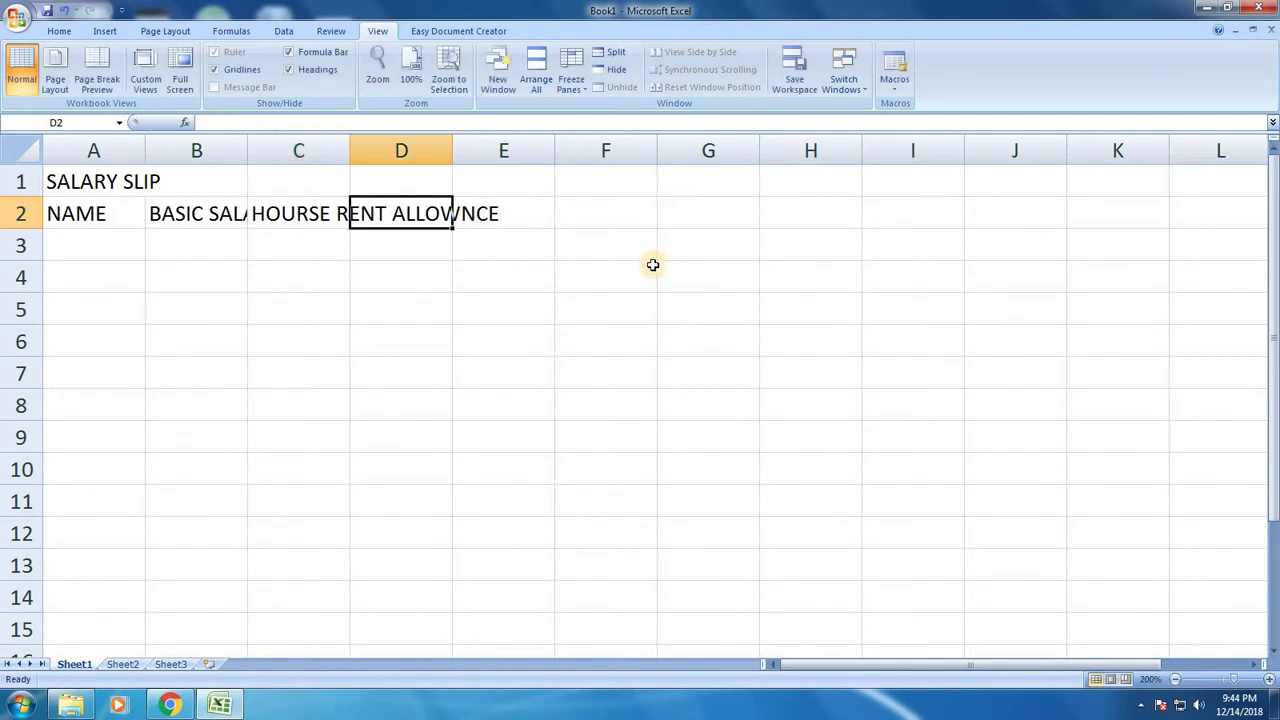
pyautogui.write('PR')
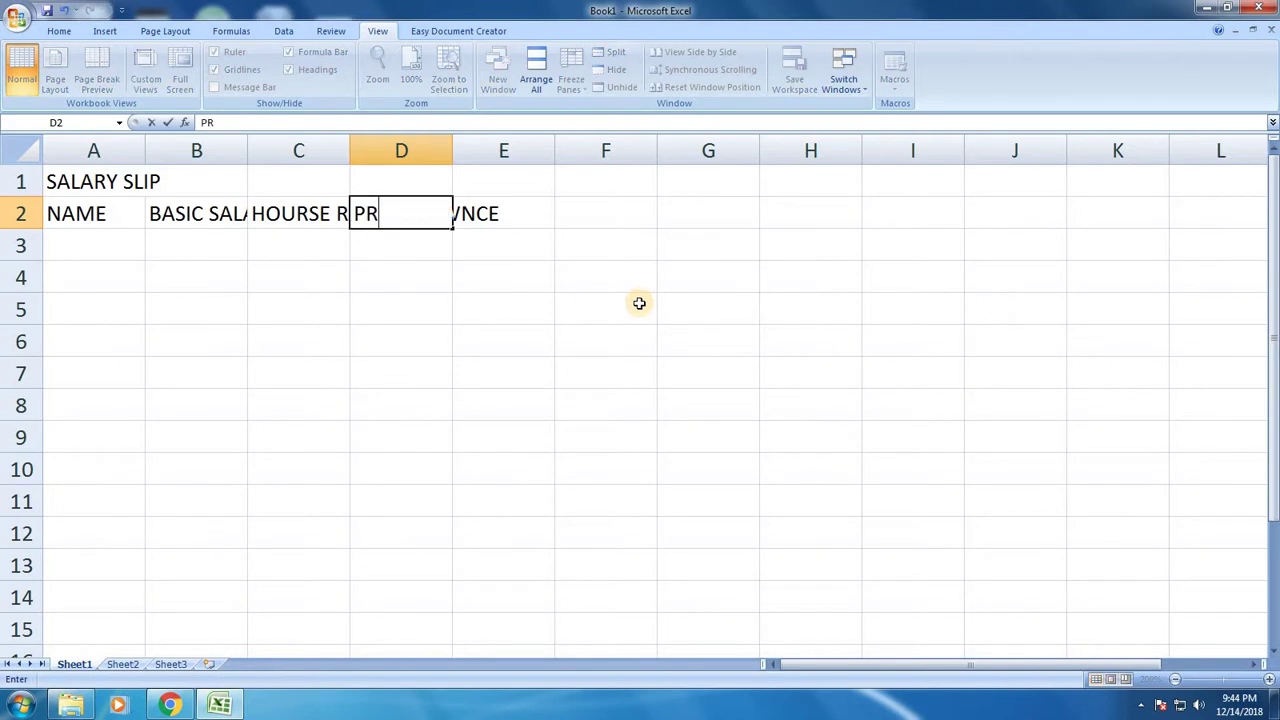
pyautogui.write('OVIDENT F')
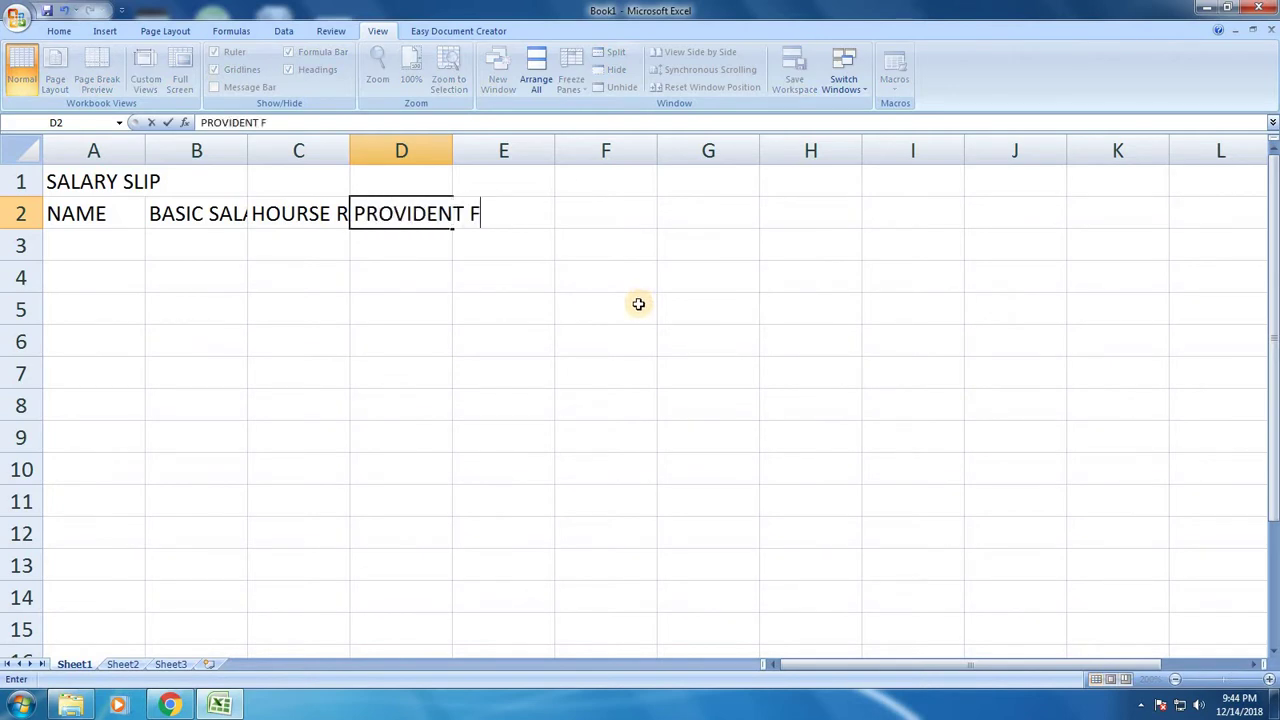
pyautogui.write('OUN')
pyautogui.press('BackSpace')
pyautogui.press('BackSpace')
pyautogui.write('UND')
pyautogui.press('Tab')
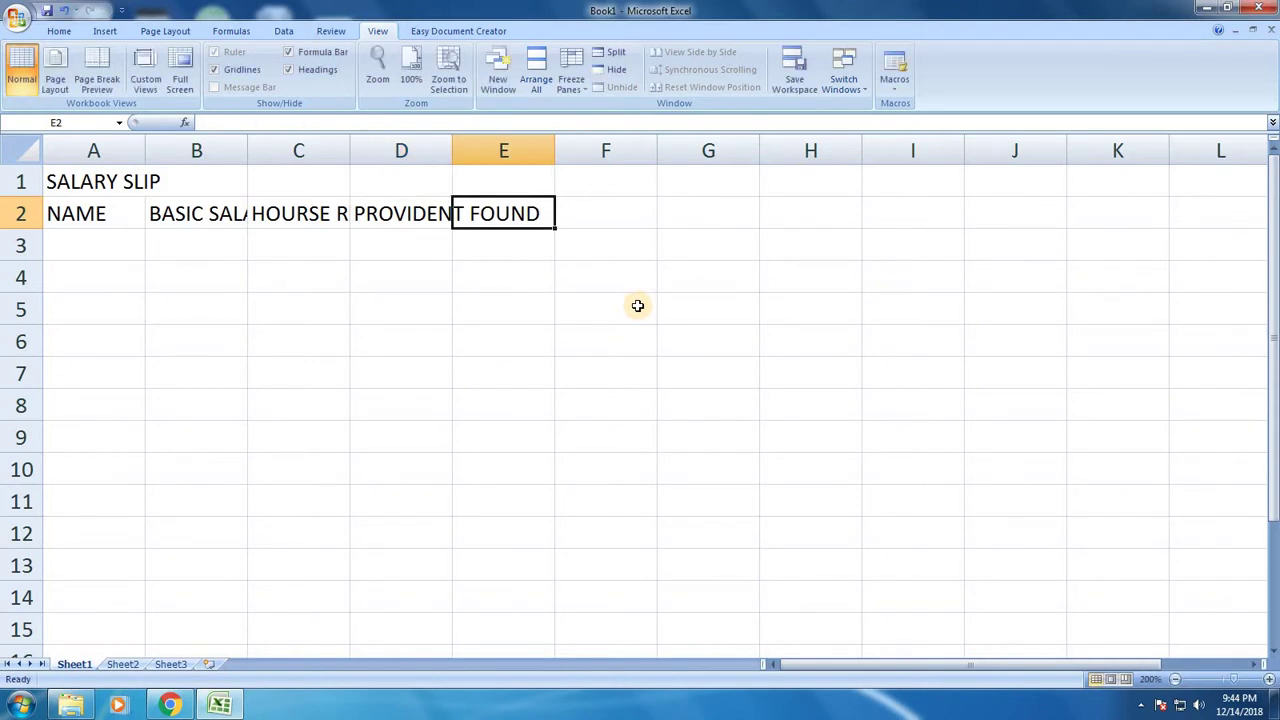
# - Add headings EMPOLYEE SERVICE INSURANCE, TRAVELLING ALLOWANCE and DAILY ALLOWANCE in E2:G2
pyautogui.write('EMP')
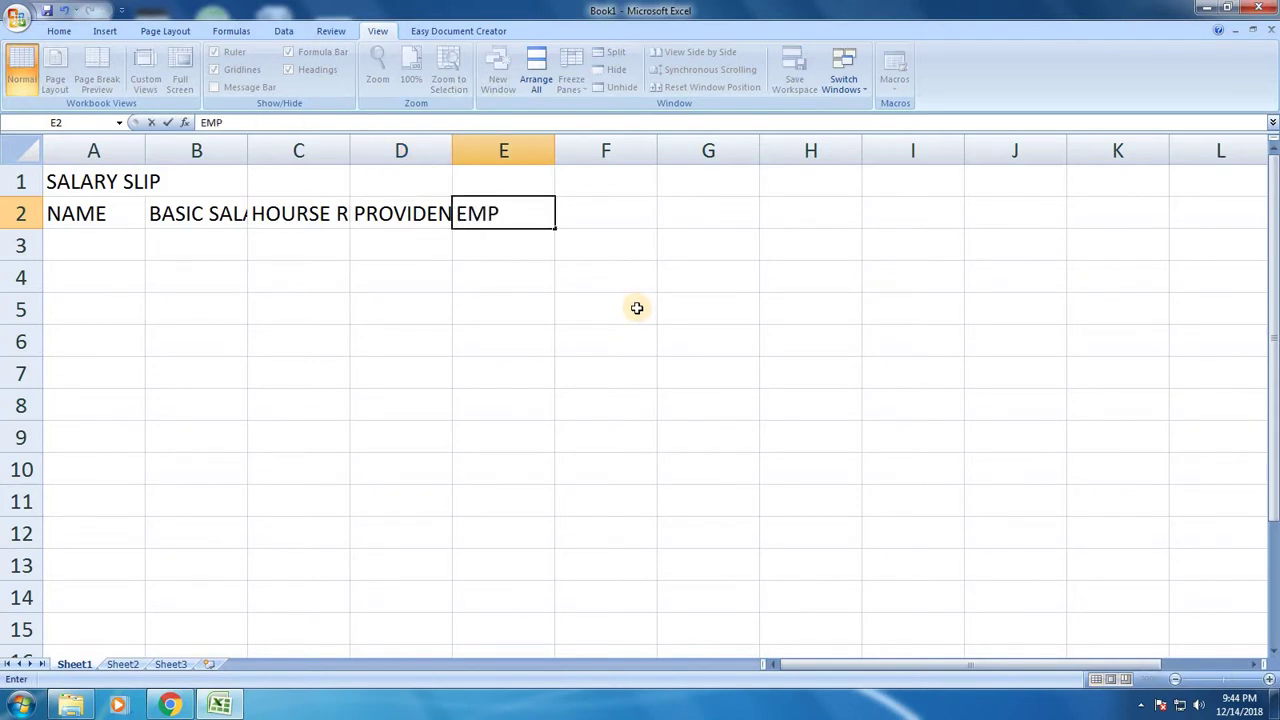
pyautogui.write('OL')
pyautogui.write('YEE SE')
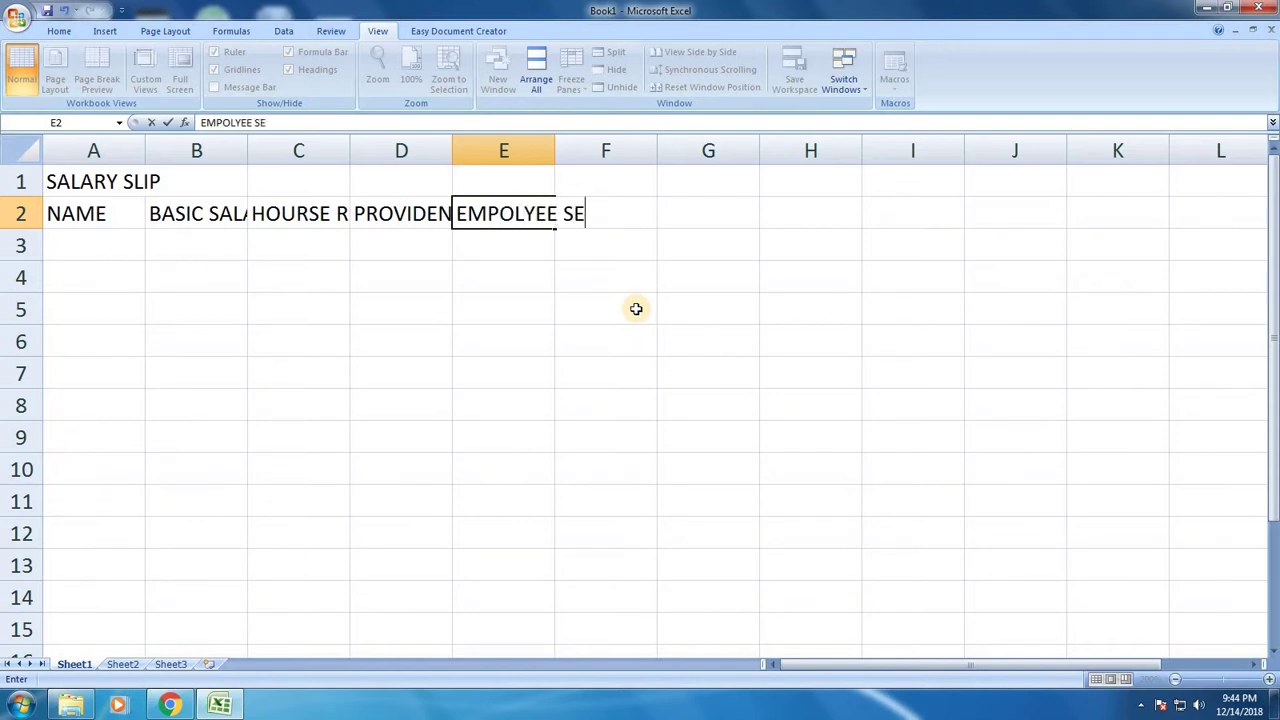
pyautogui.write('RVICE INSUR')
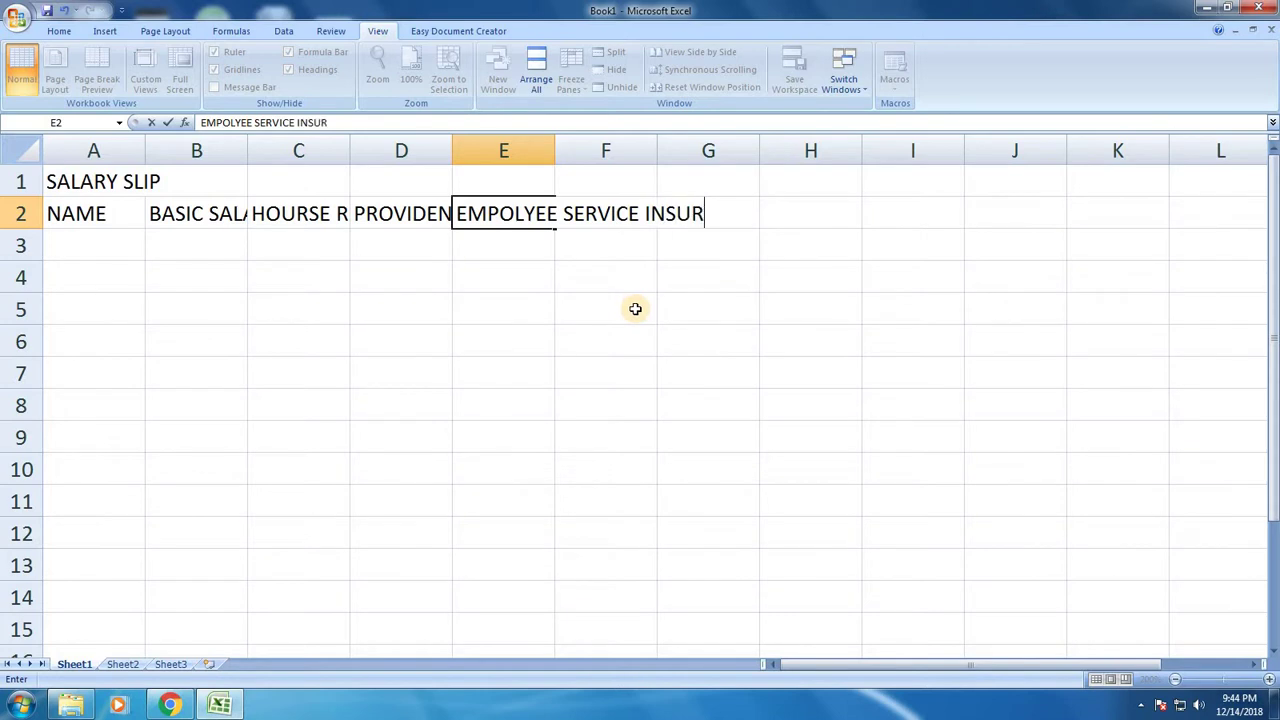
pyautogui.write('ANCE')
pyautogui.press('Tab')
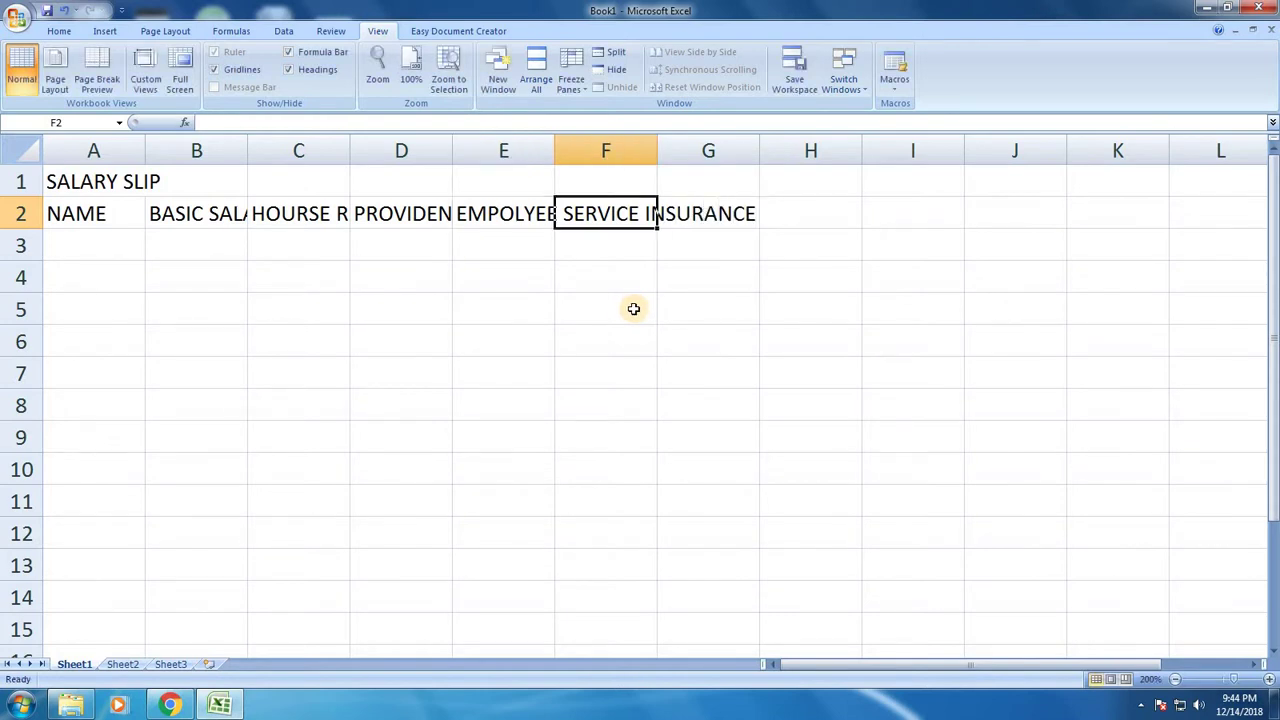
pyautogui.write('TR')
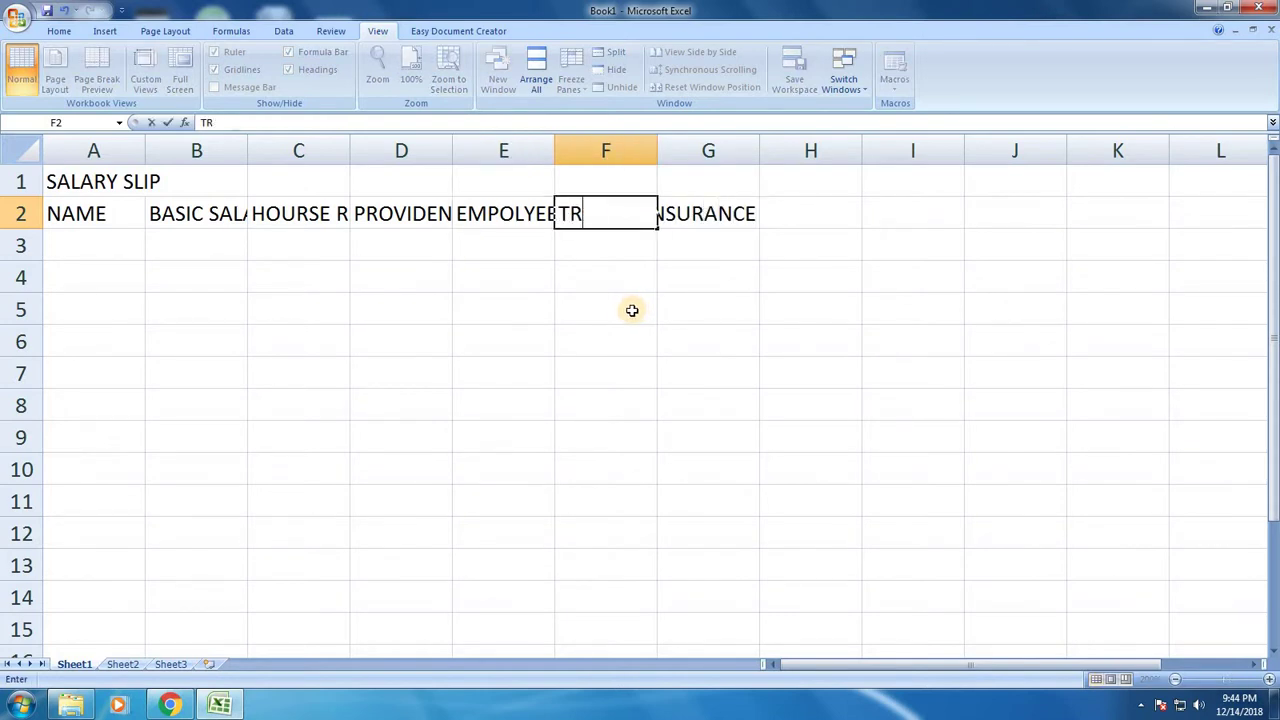
pyautogui.write('AVELLING ')
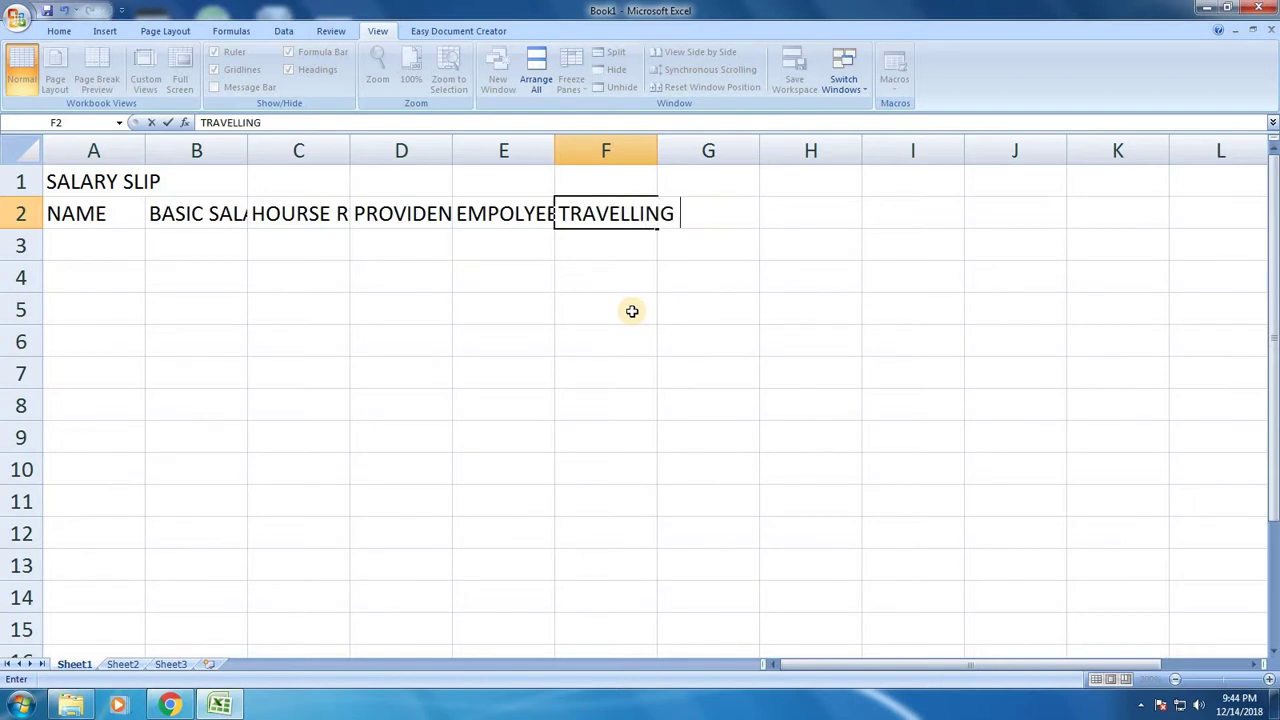
pyautogui.write('ALLOWANCE')
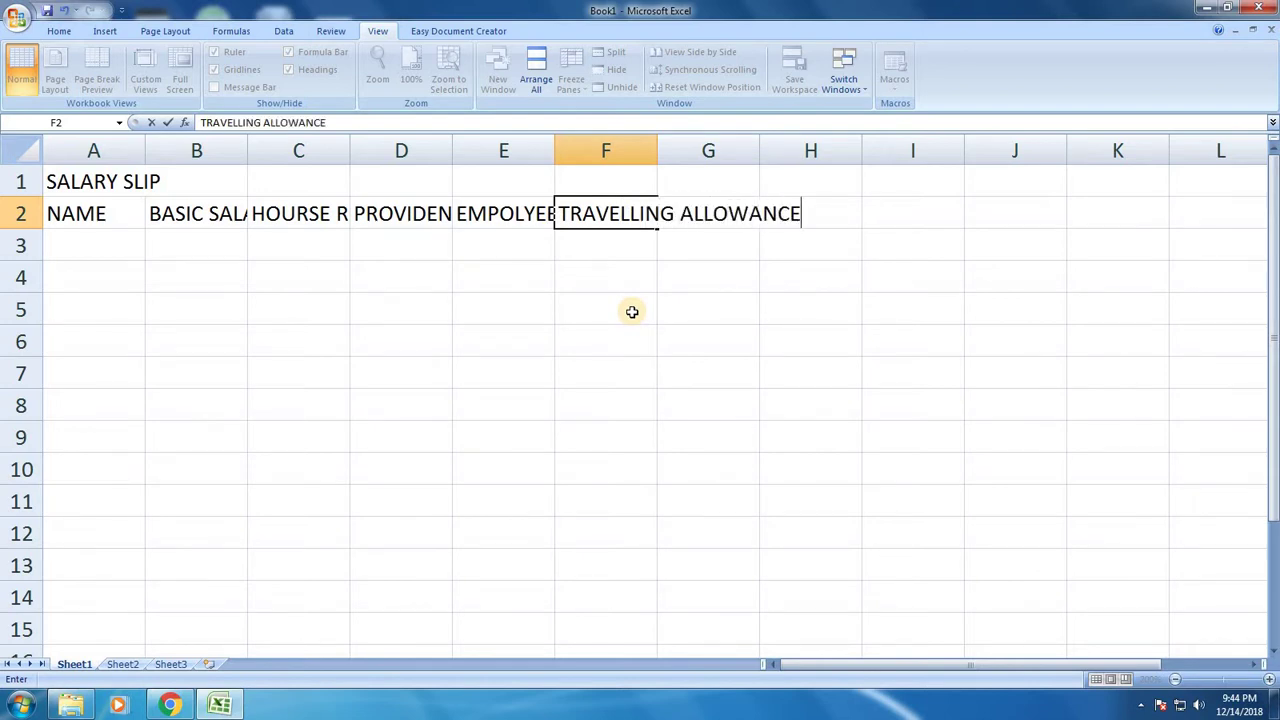
pyautogui.press('Tab')
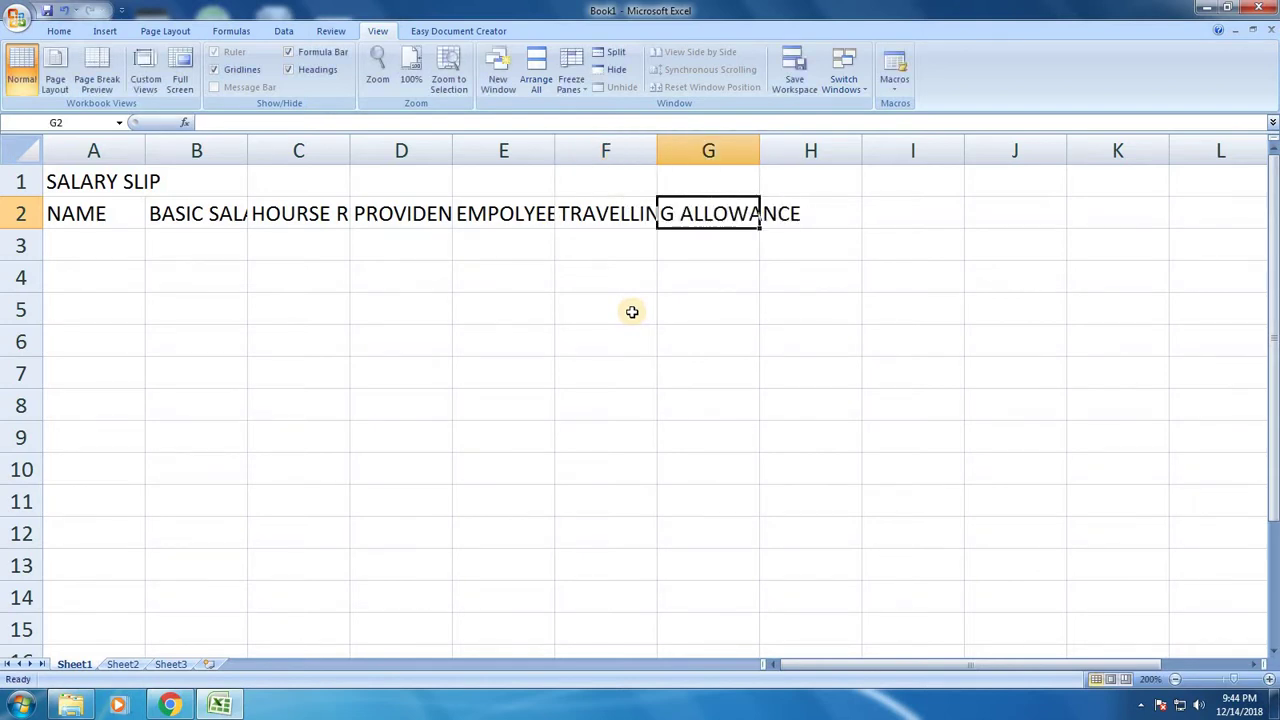
pyautogui.write('DAI')
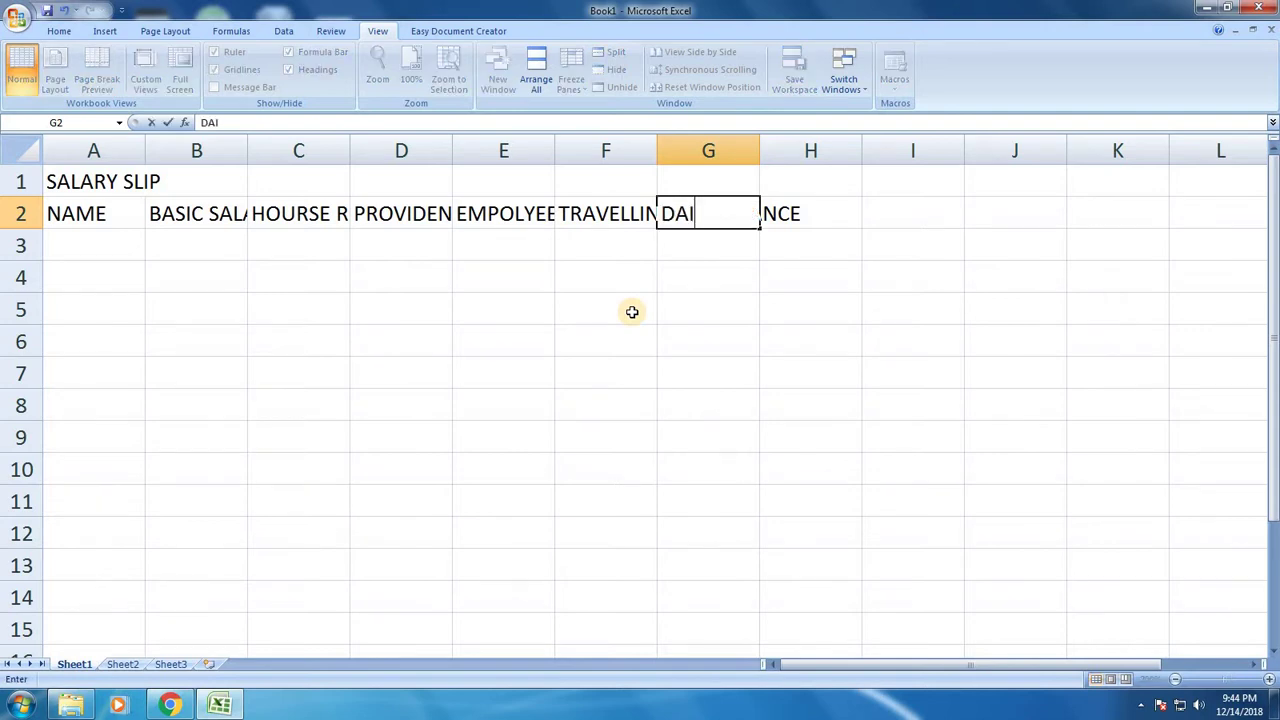
pyautogui.write('LY ALLOW')
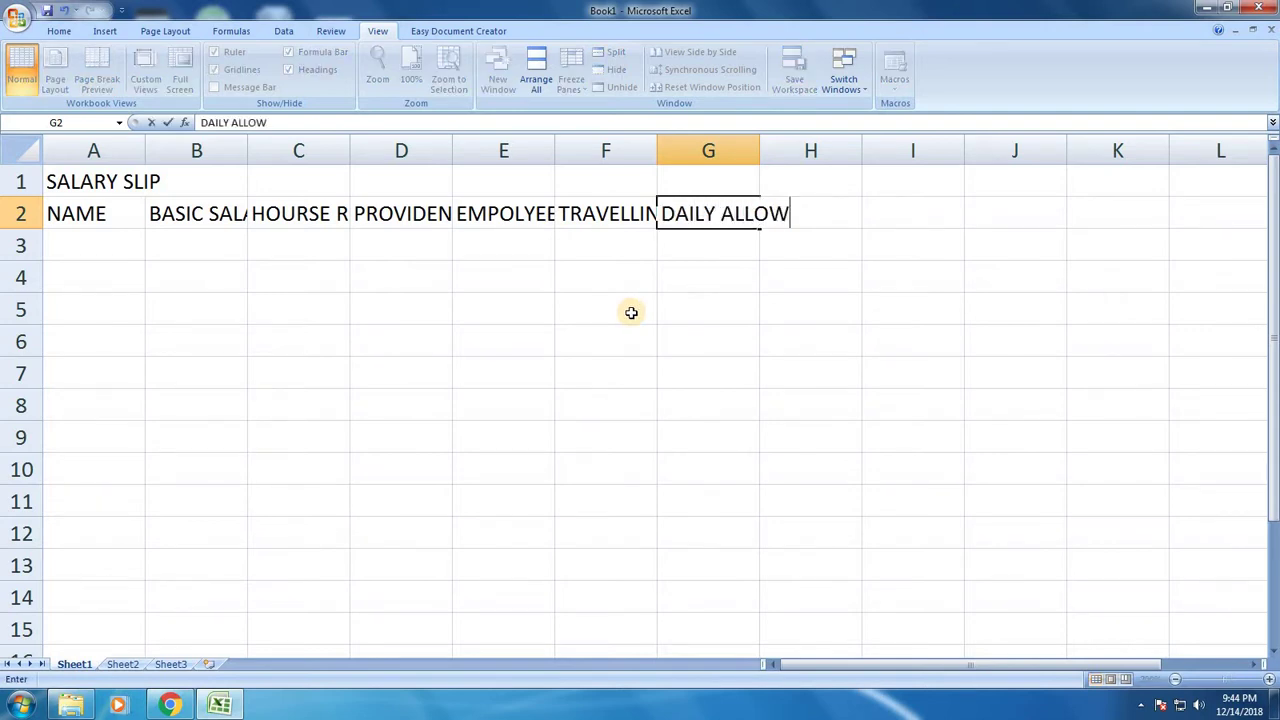
pyautogui.write('ANCE')
pyautogui.press('Tab')
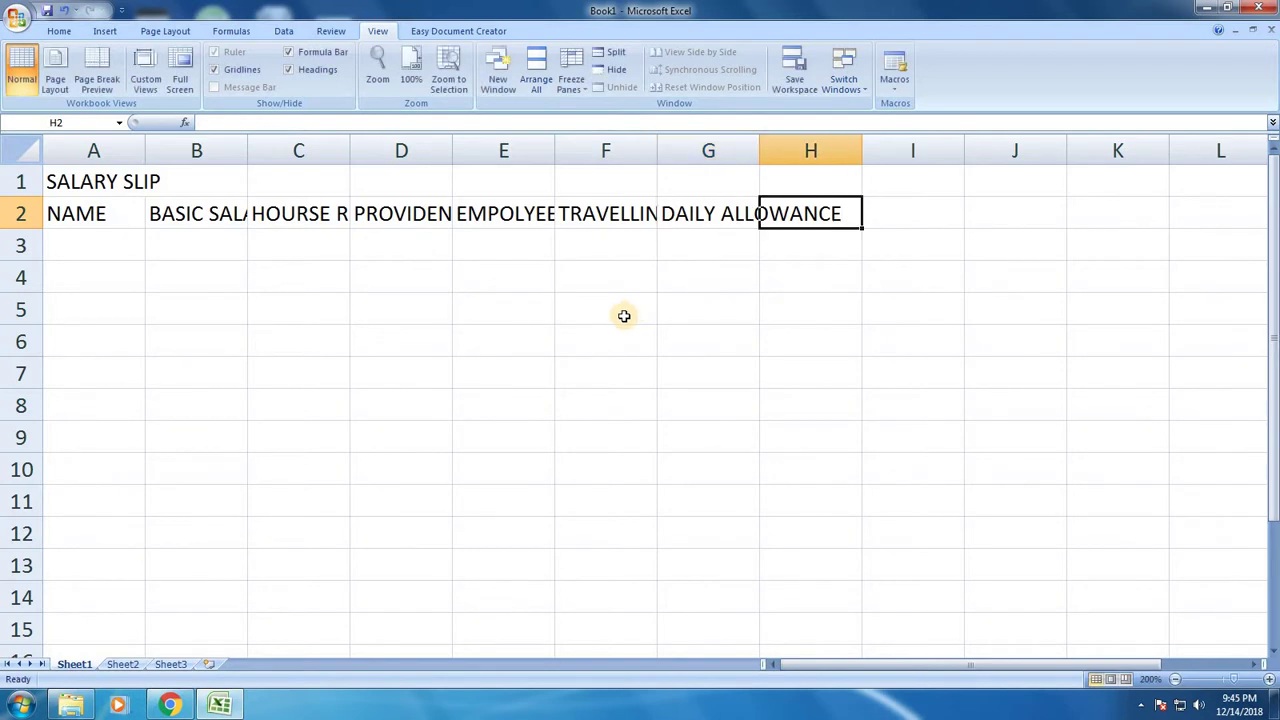
# - Add headings GROSS SALARY, N SALARY and TOTAL SALARY in H2:J2
pyautogui.write('GROSS S')
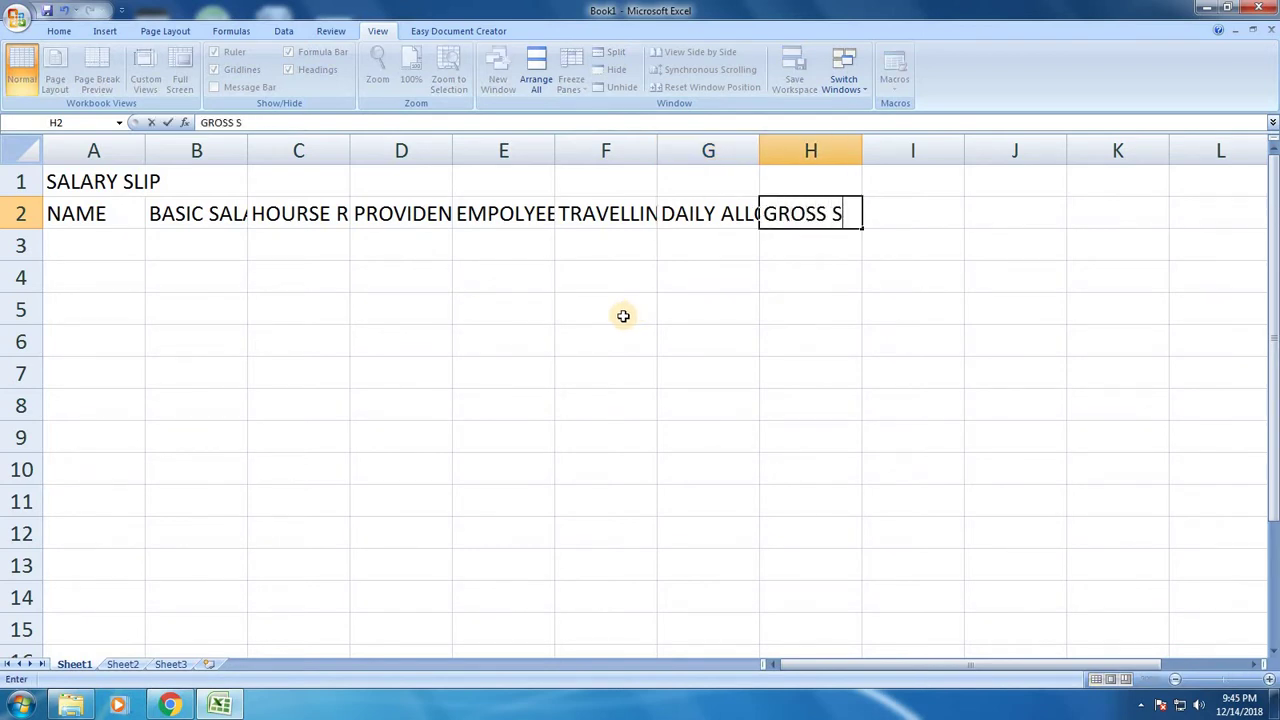
pyautogui.write('ALARY')
pyautogui.press('Tab')
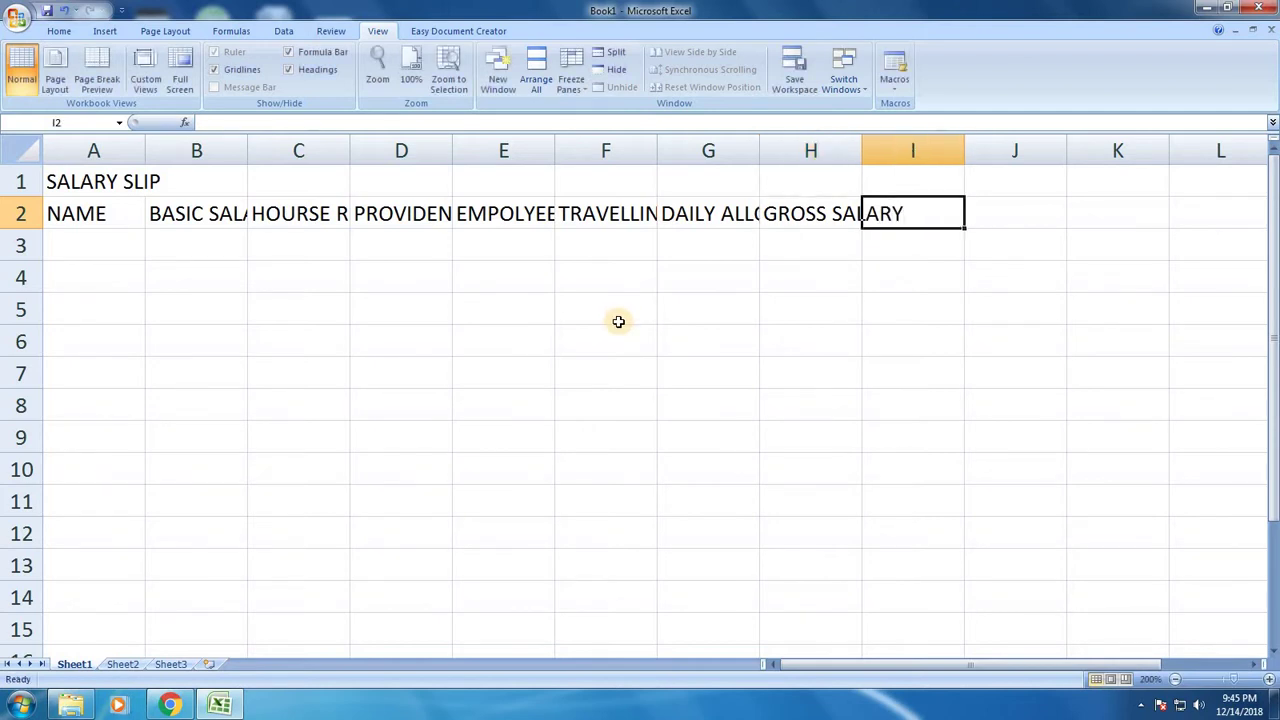
pyautogui.write('N SAL')
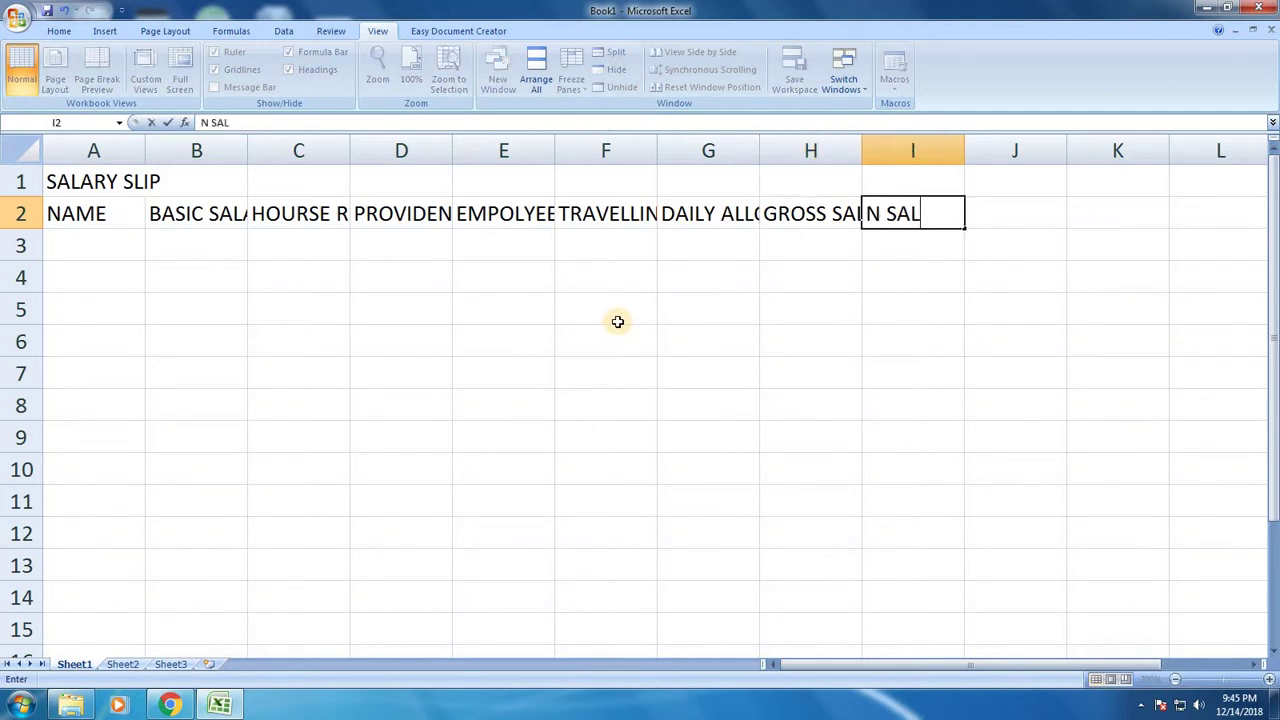
pyautogui.write('ARY')
pyautogui.press('Tab')
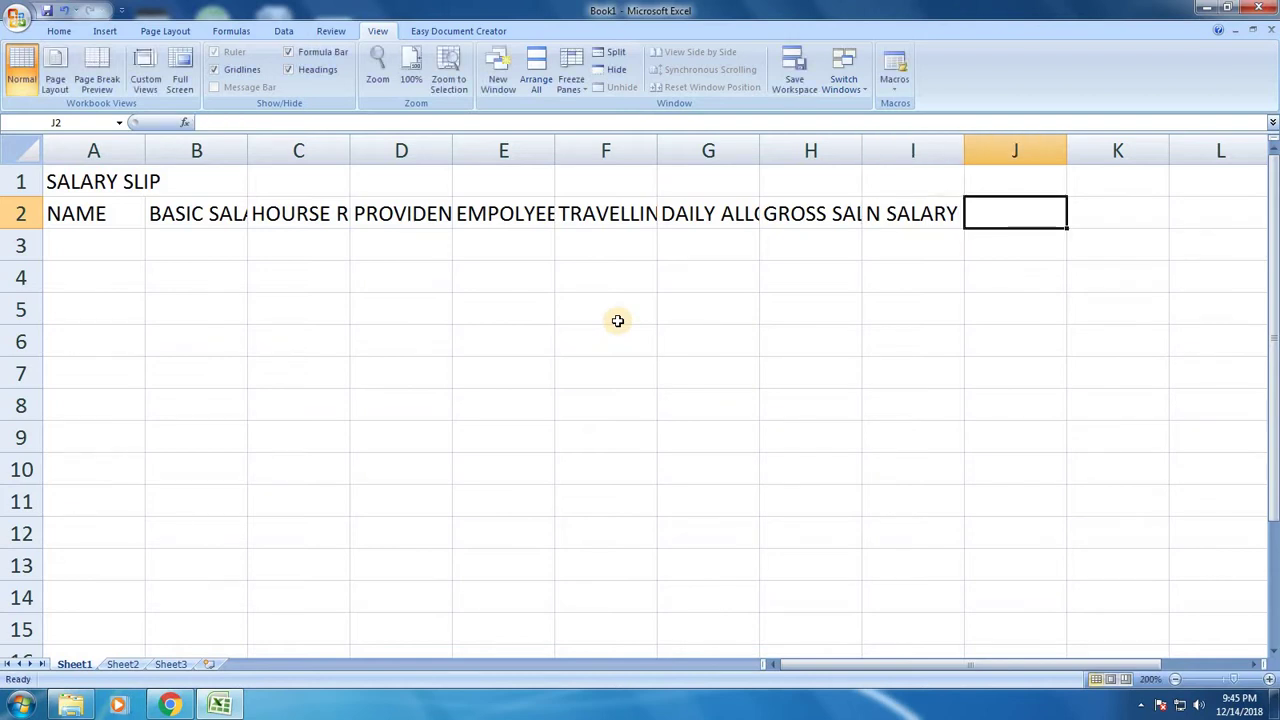
pyautogui.write('TOT')
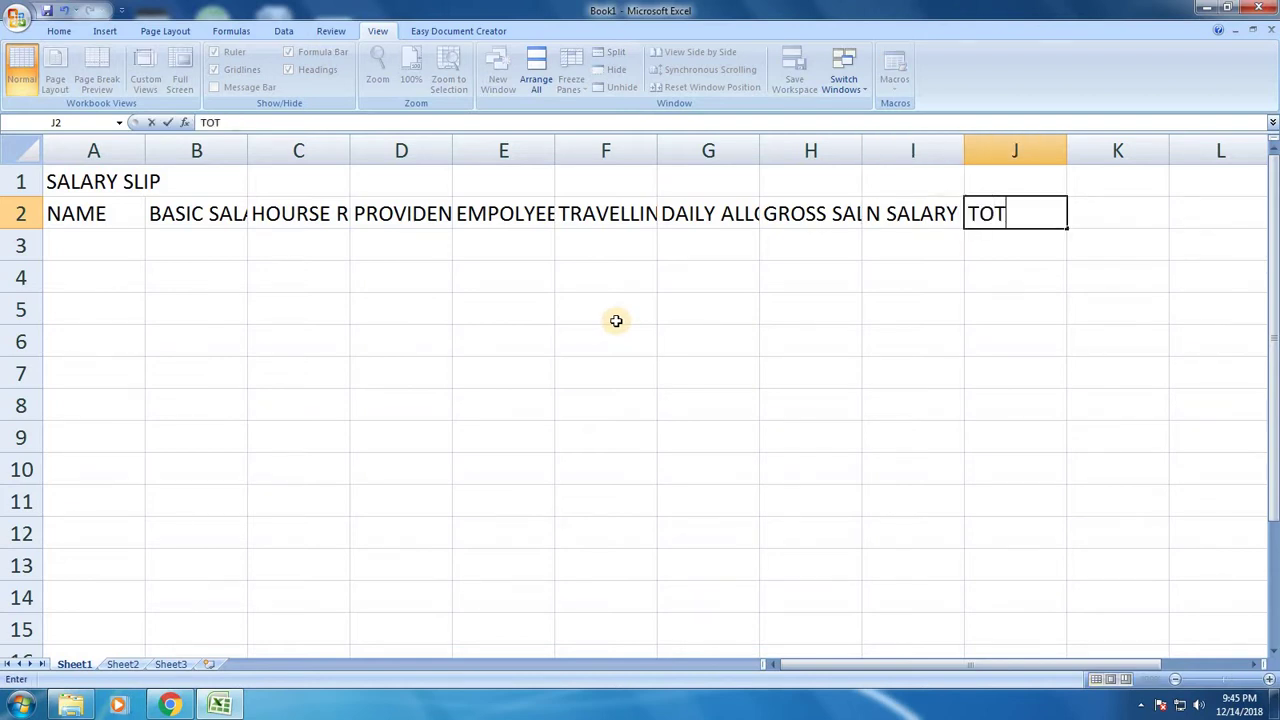
pyautogui.write('AL SLA')
pyautogui.press('BackSpace')
pyautogui.press('BackSpace')
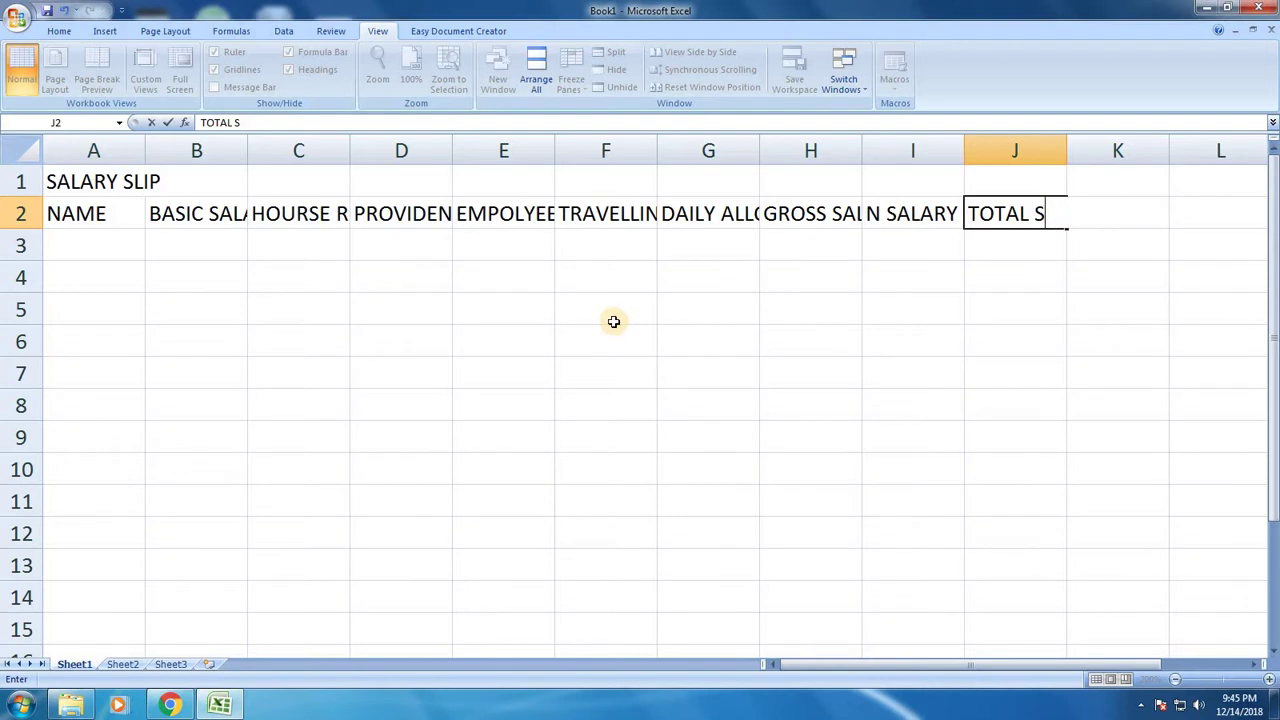
pyautogui.write('ALARY')
pyautogui.press('Tab')
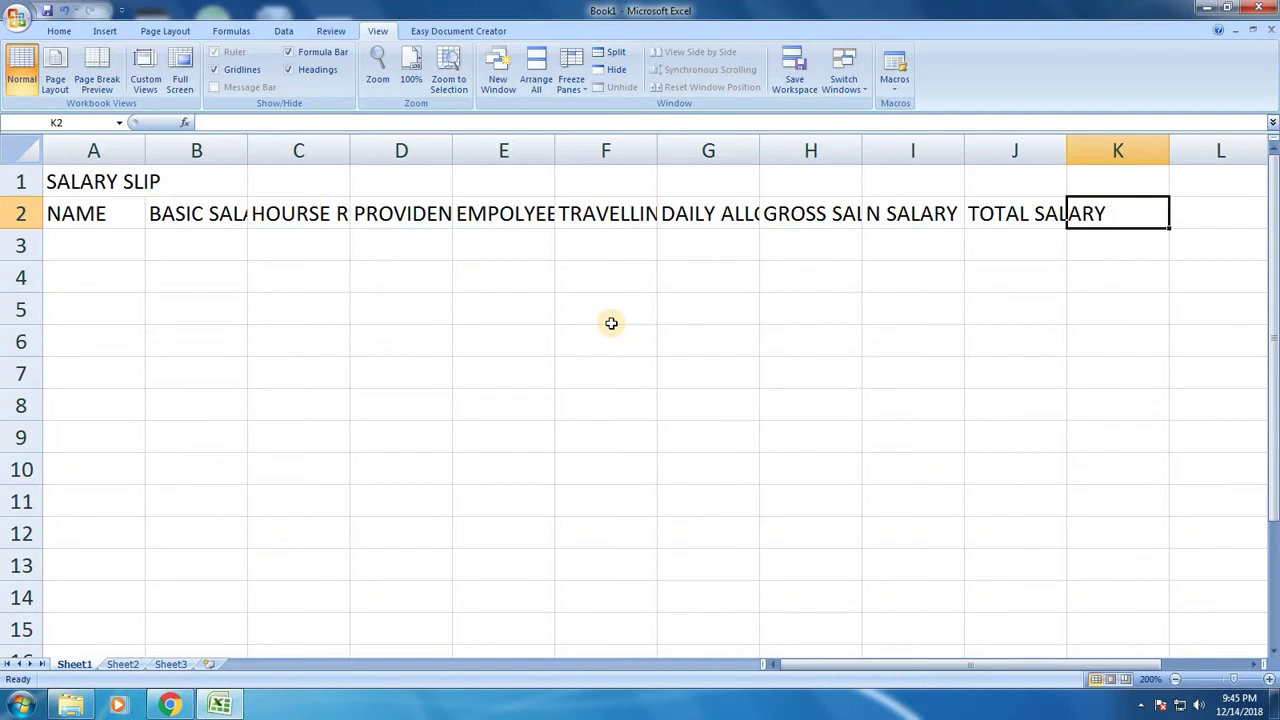
# - AutoFit all worksheet columns so every heading fits
pyautogui.click(29, 153)
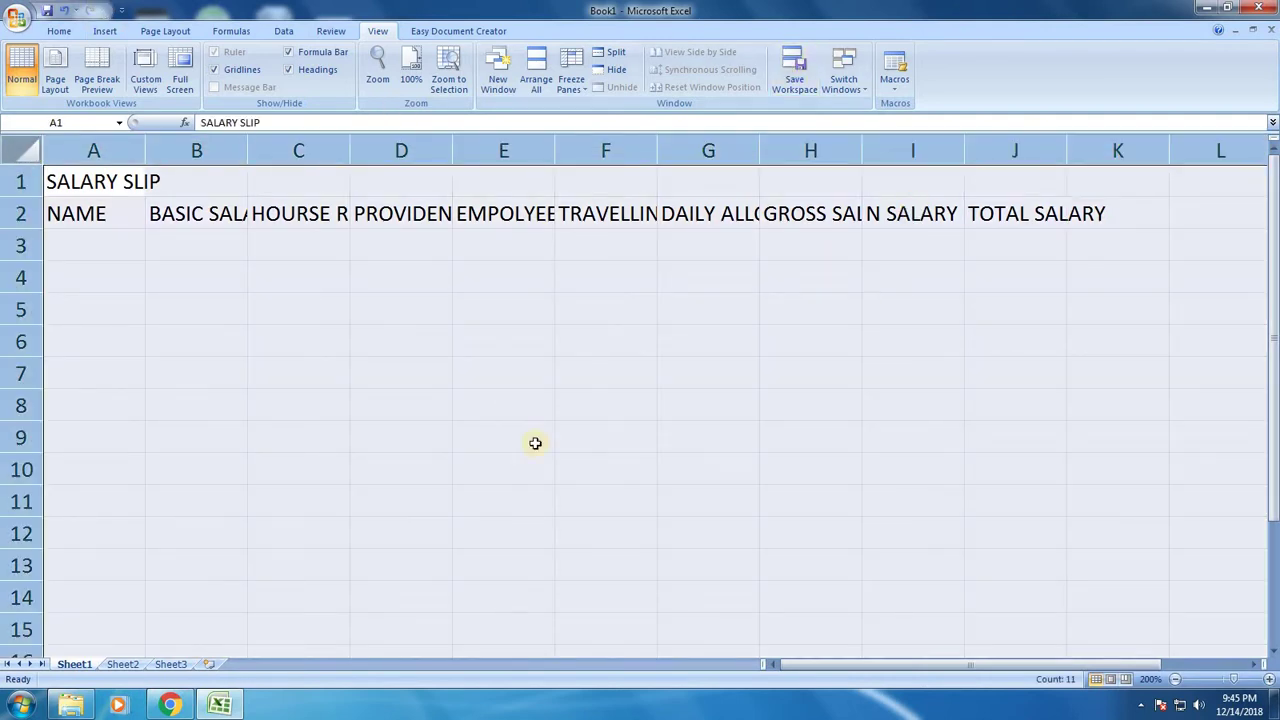
pyautogui.doubleClick(246, 155)
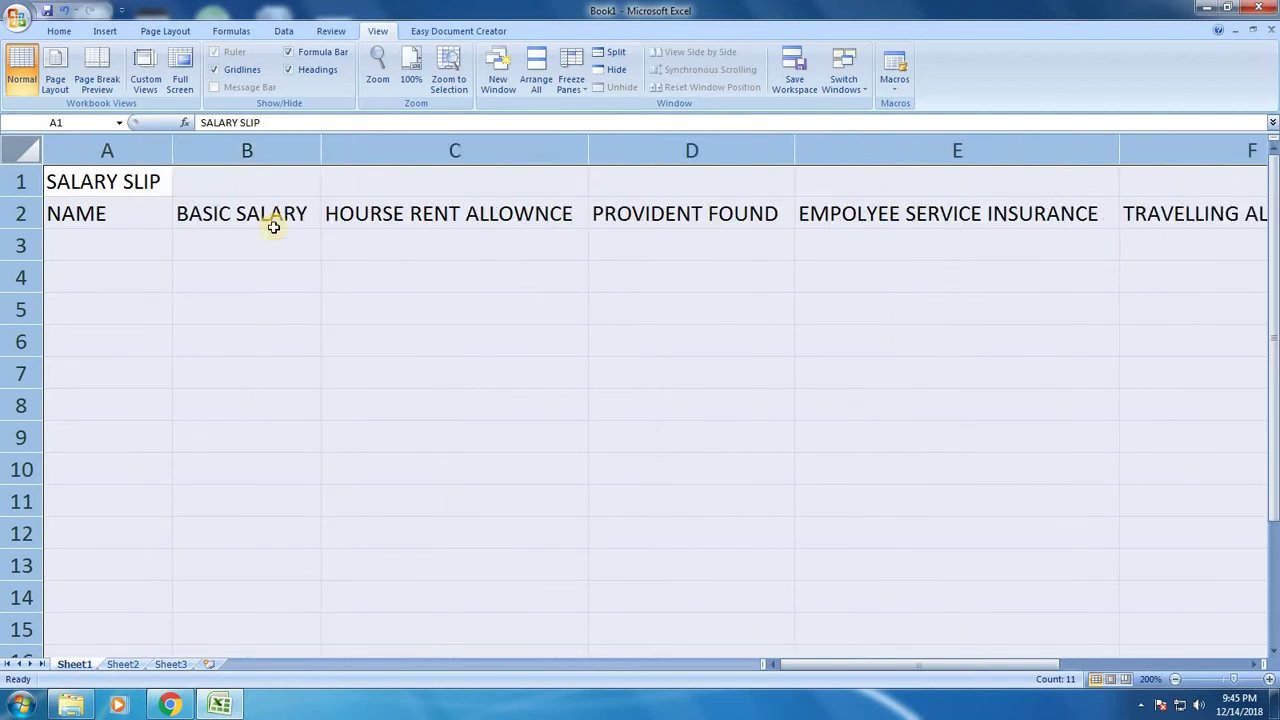
pyautogui.click(293, 268)
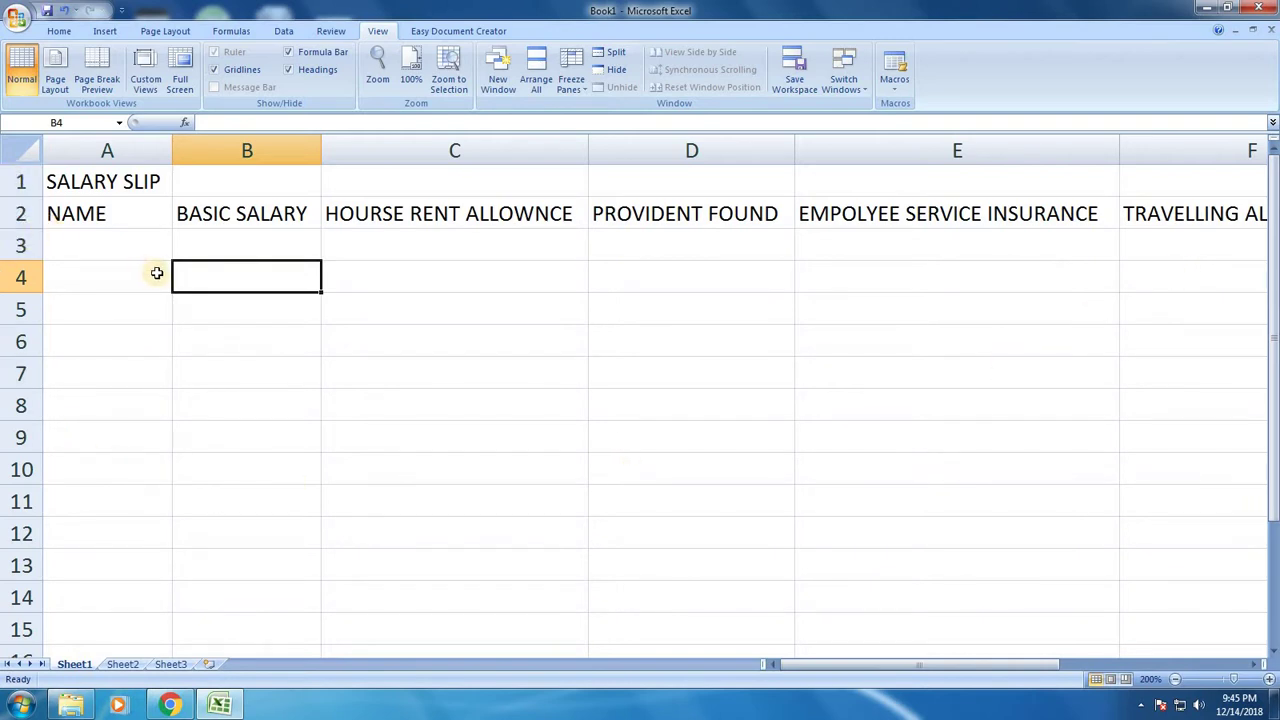
# - Enter the employee's name in A3 and basic salary 20000 in B3
pyautogui.click(137, 250)
pyautogui.write('A')
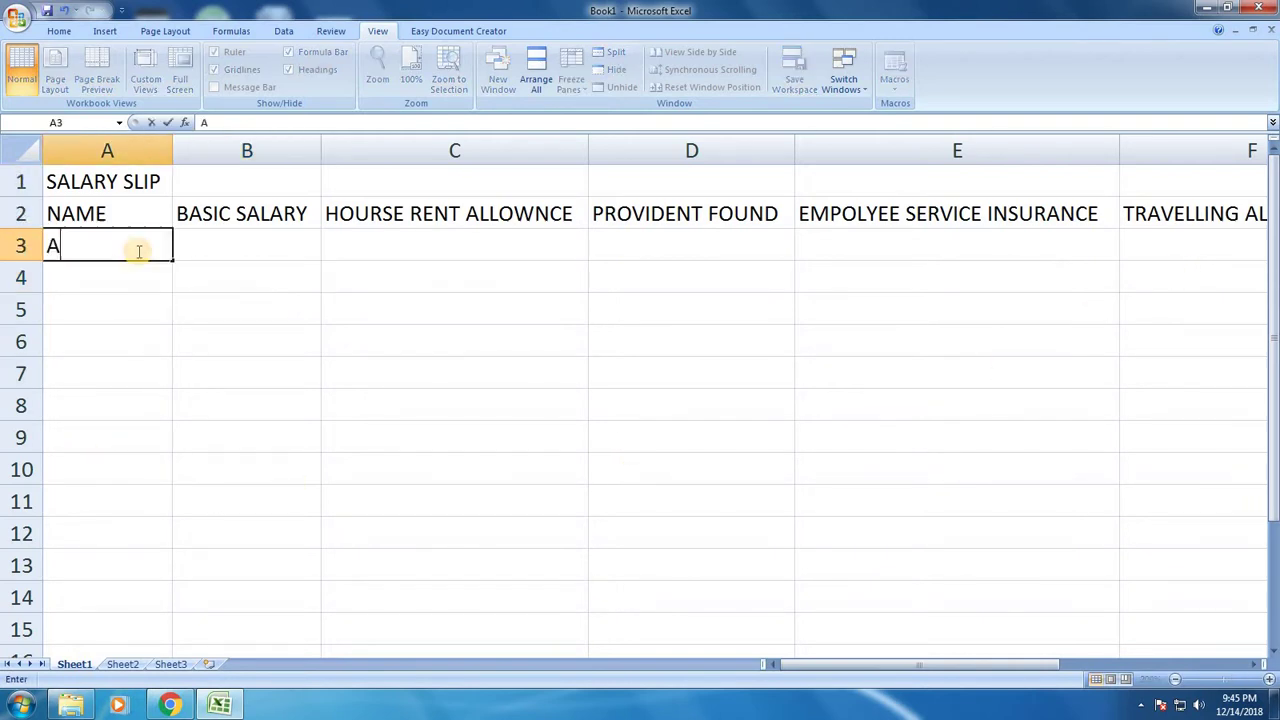
pyautogui.write('MIT')
pyautogui.press('Tab')
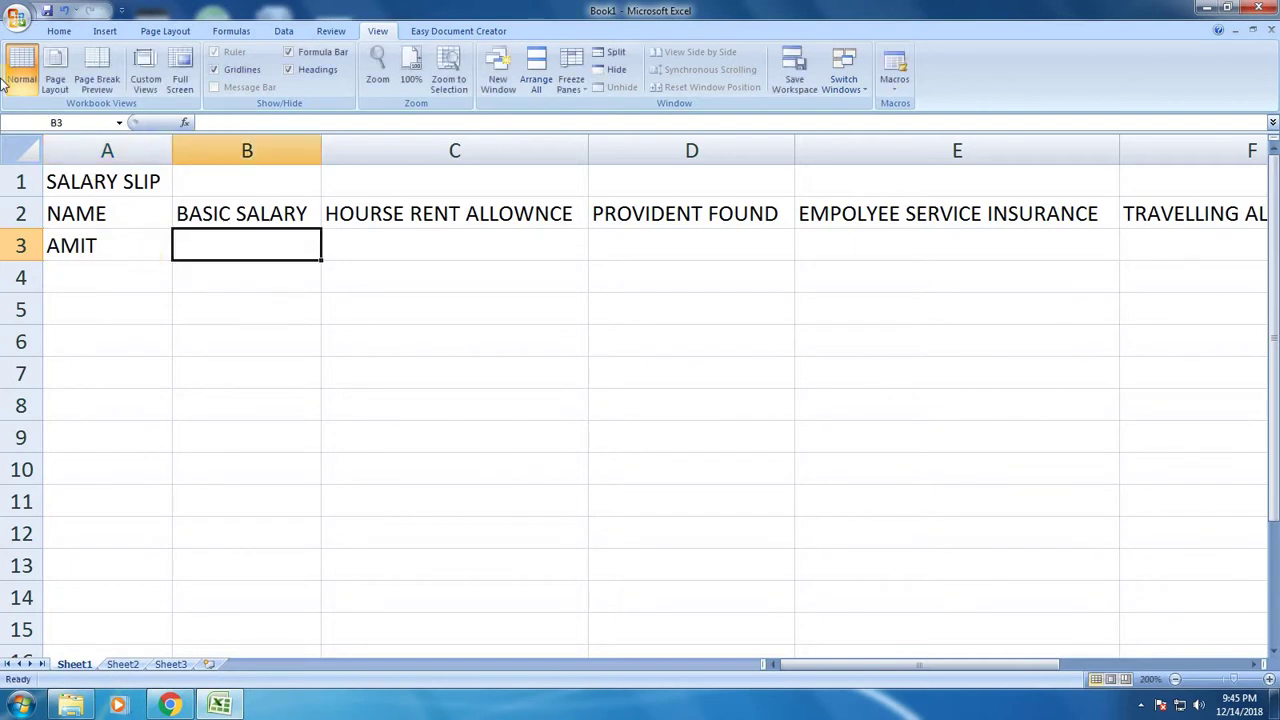
pyautogui.write('20000')
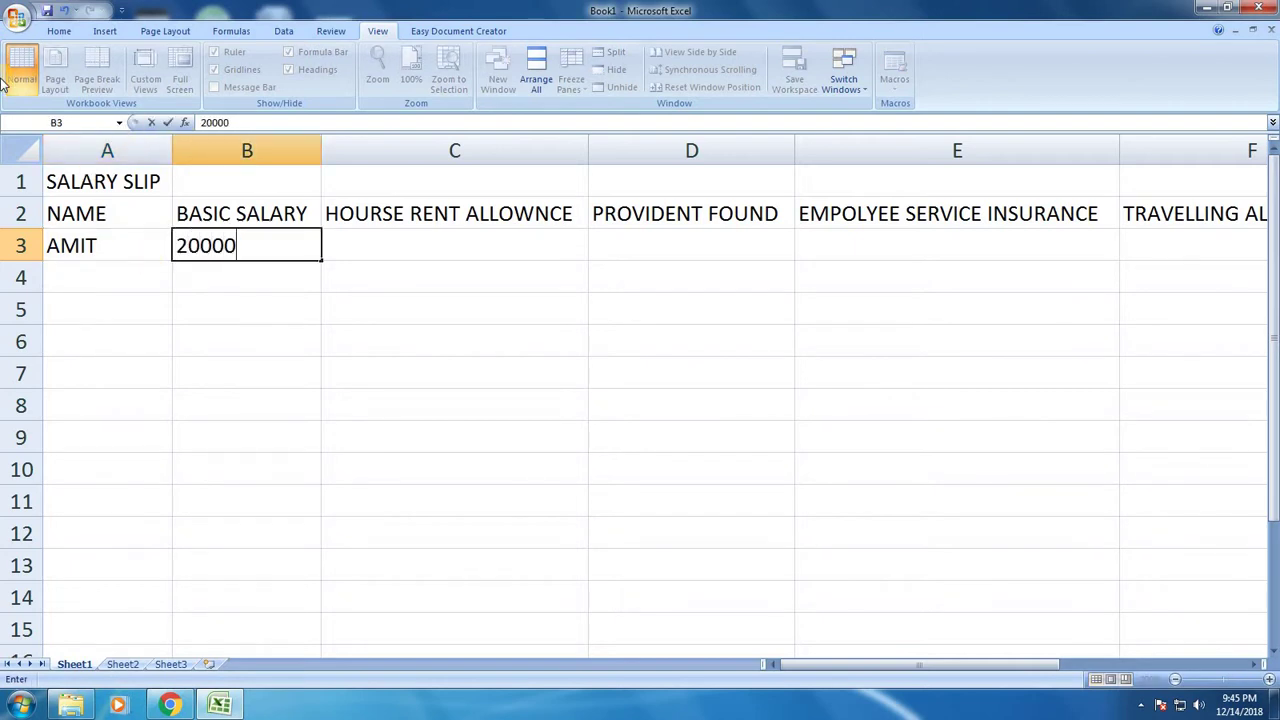
pyautogui.press('Tab')
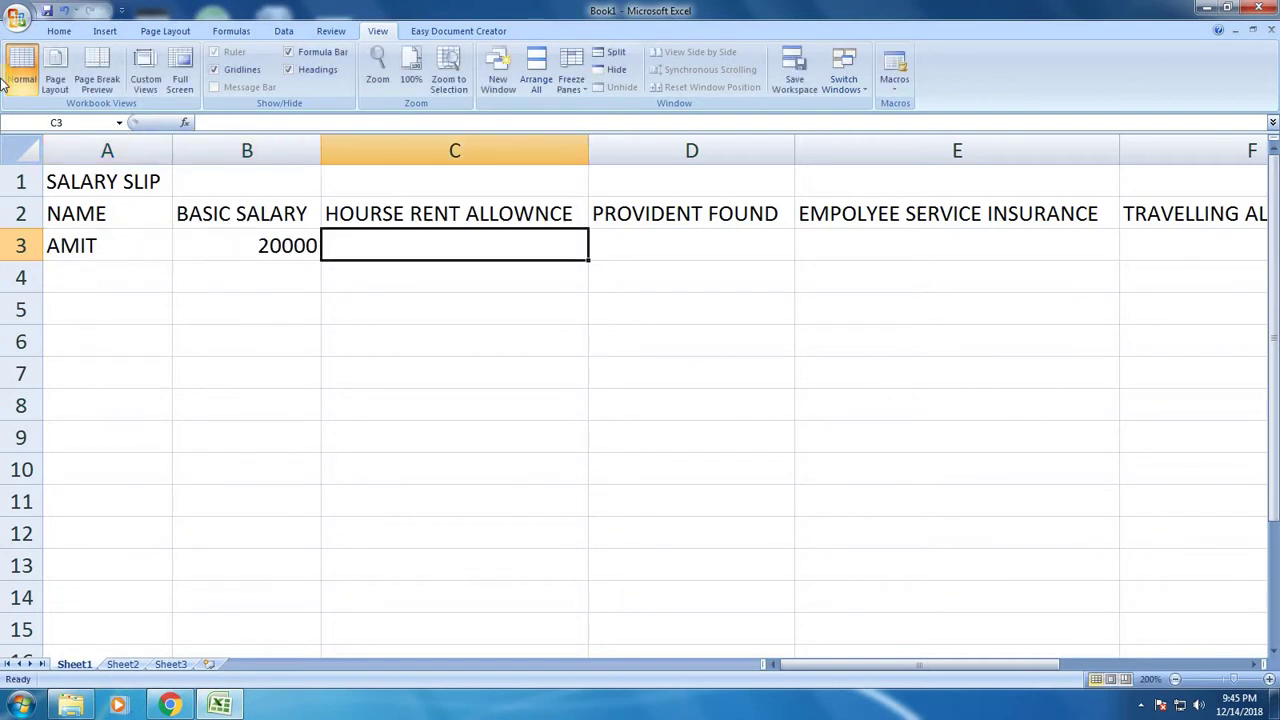
pyautogui.press('Up')
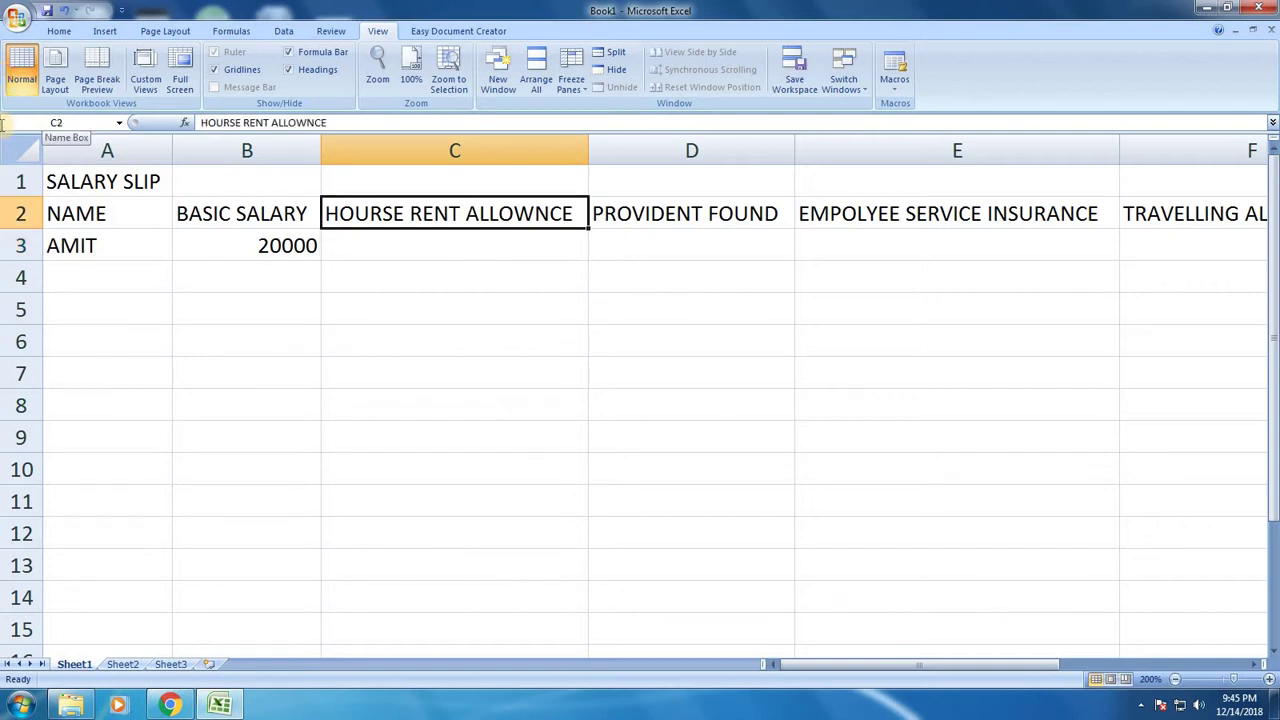
pyautogui.press('Right')
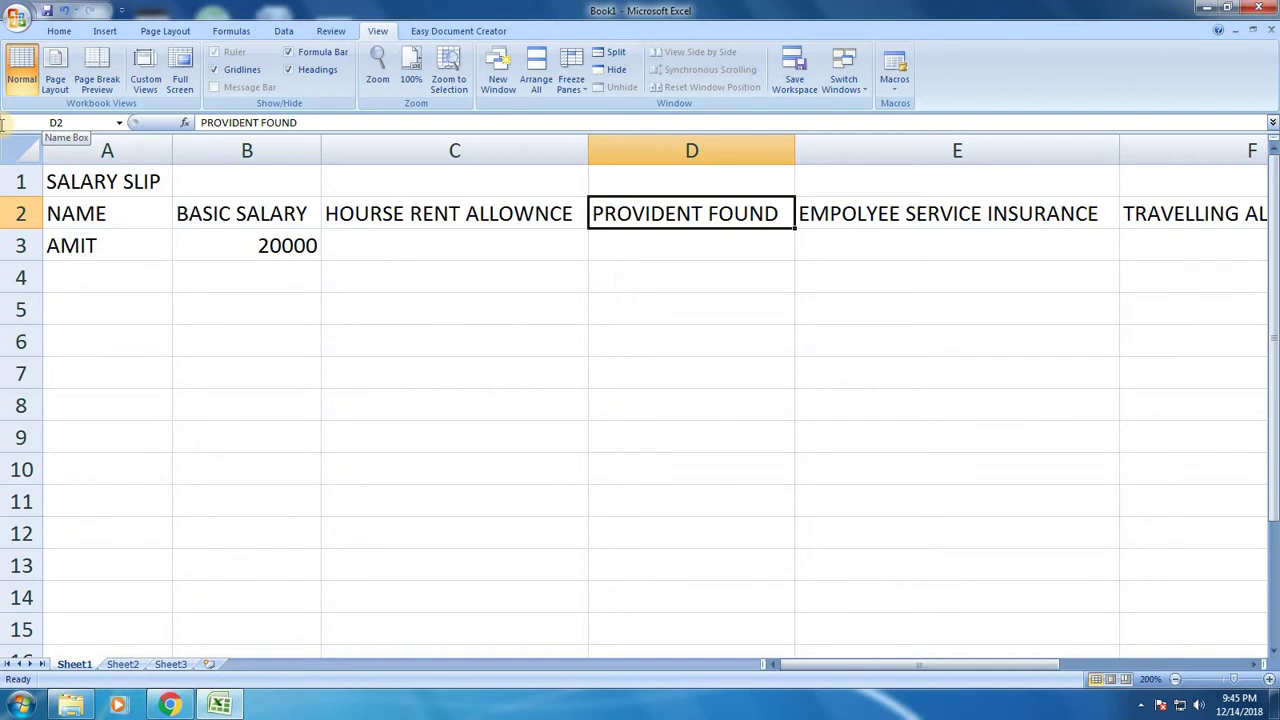
pyautogui.press('Right')
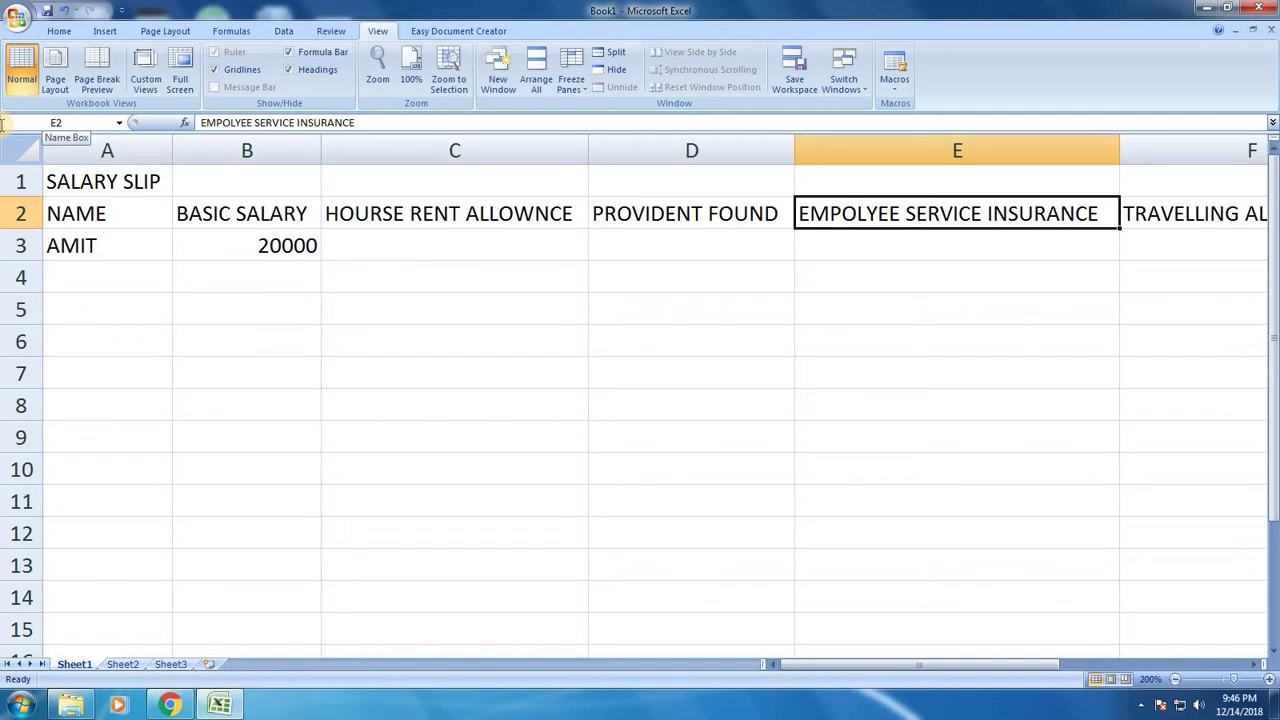
pyautogui.press('Right')
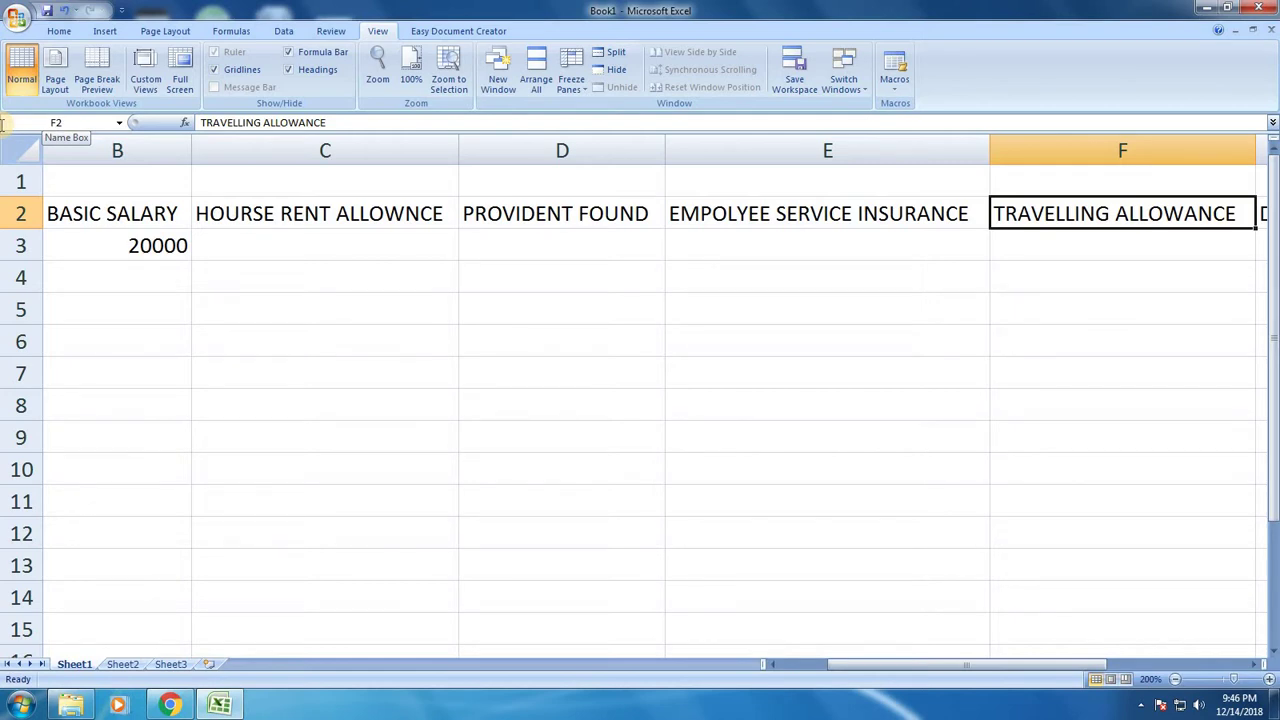
pyautogui.press('Right')
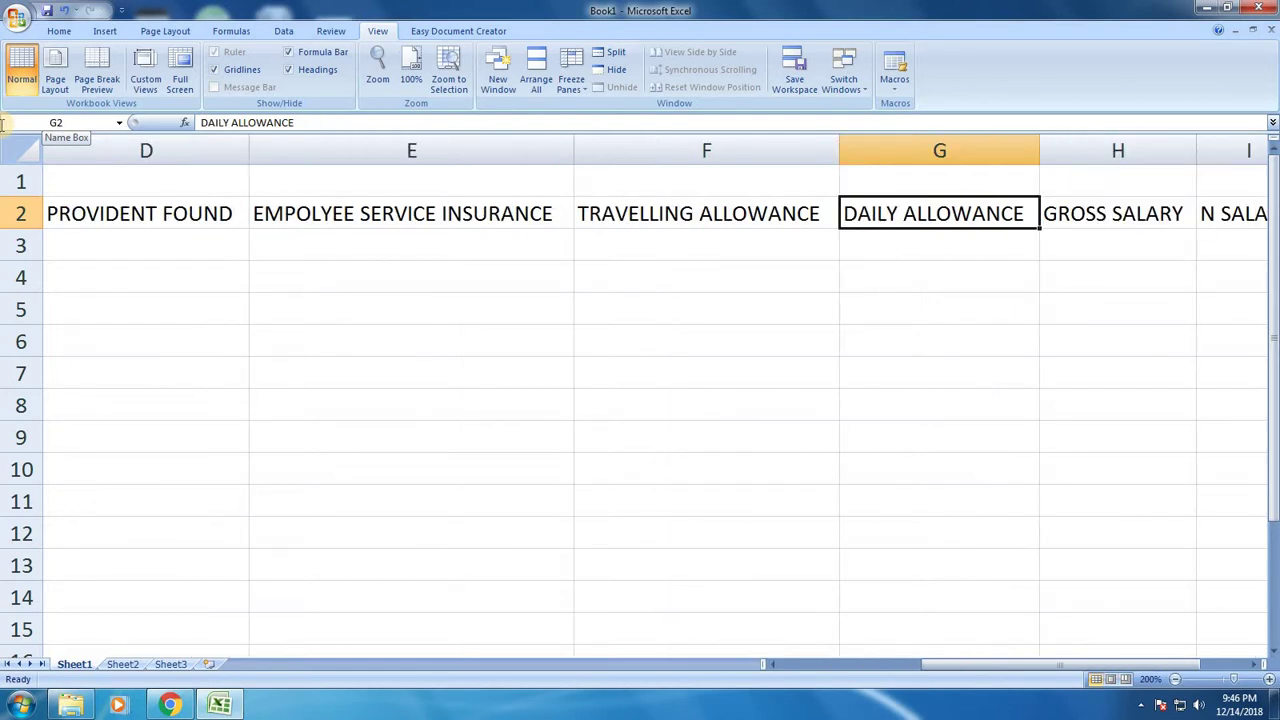
pyautogui.press('Right')
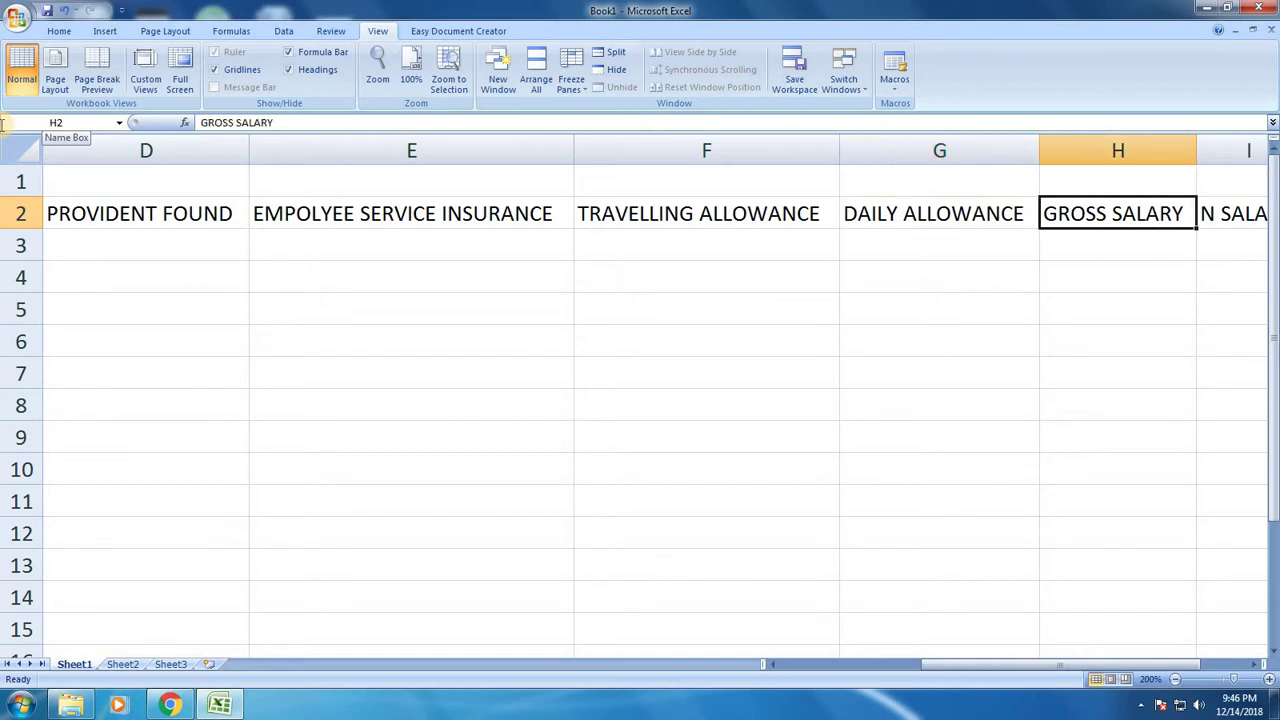
pyautogui.press('Right')
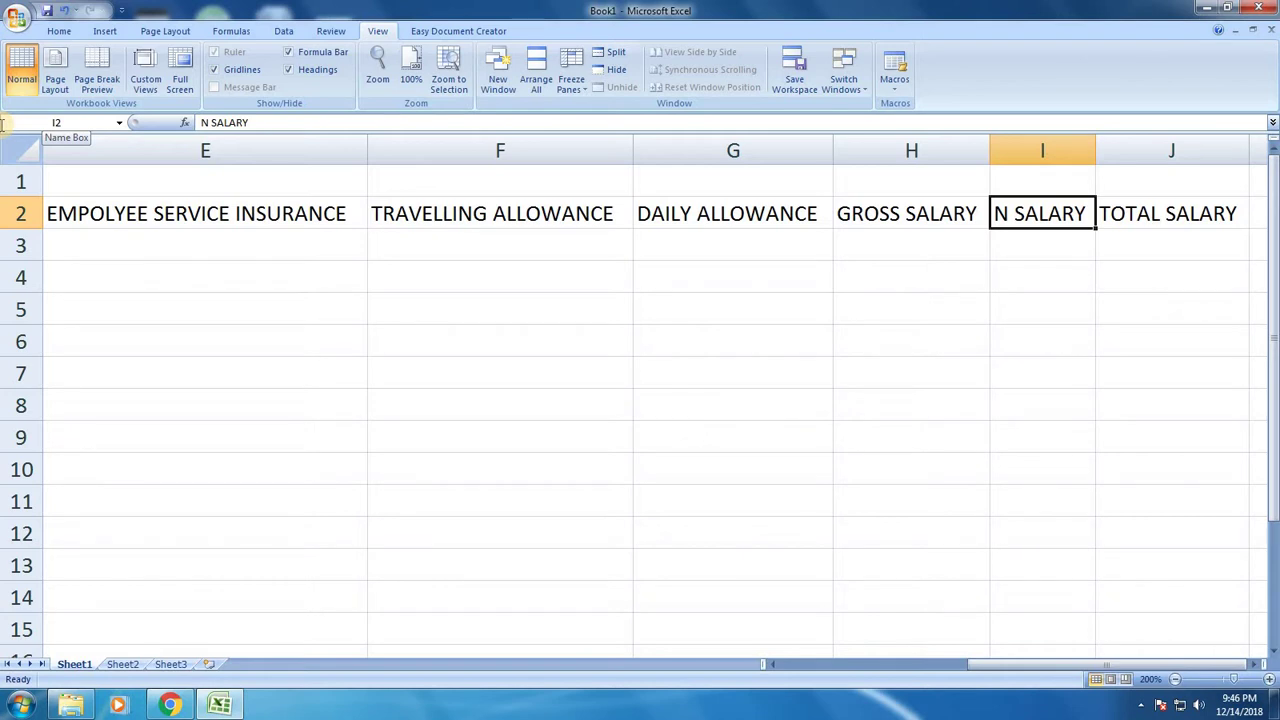
pyautogui.press('Right')
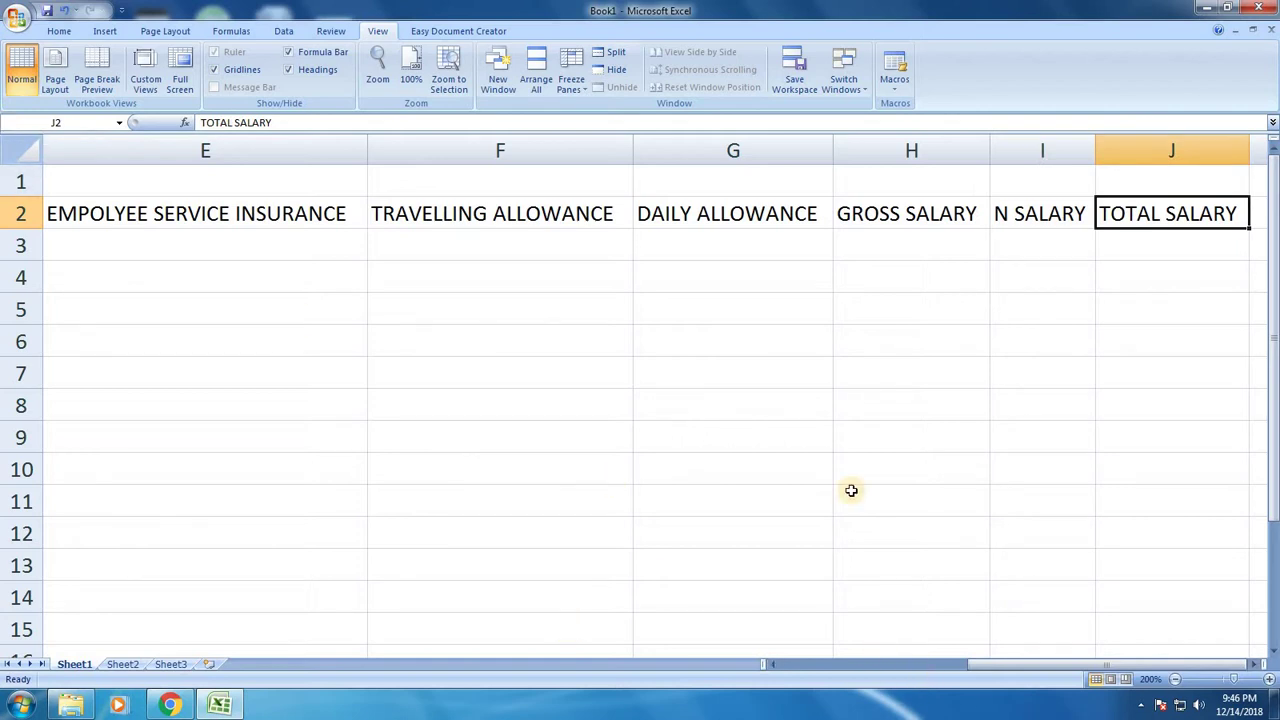
# - Insert a new column before TOTAL SALARY and head it PERDAY SALARY in J2
pyautogui.click(1104, 150)
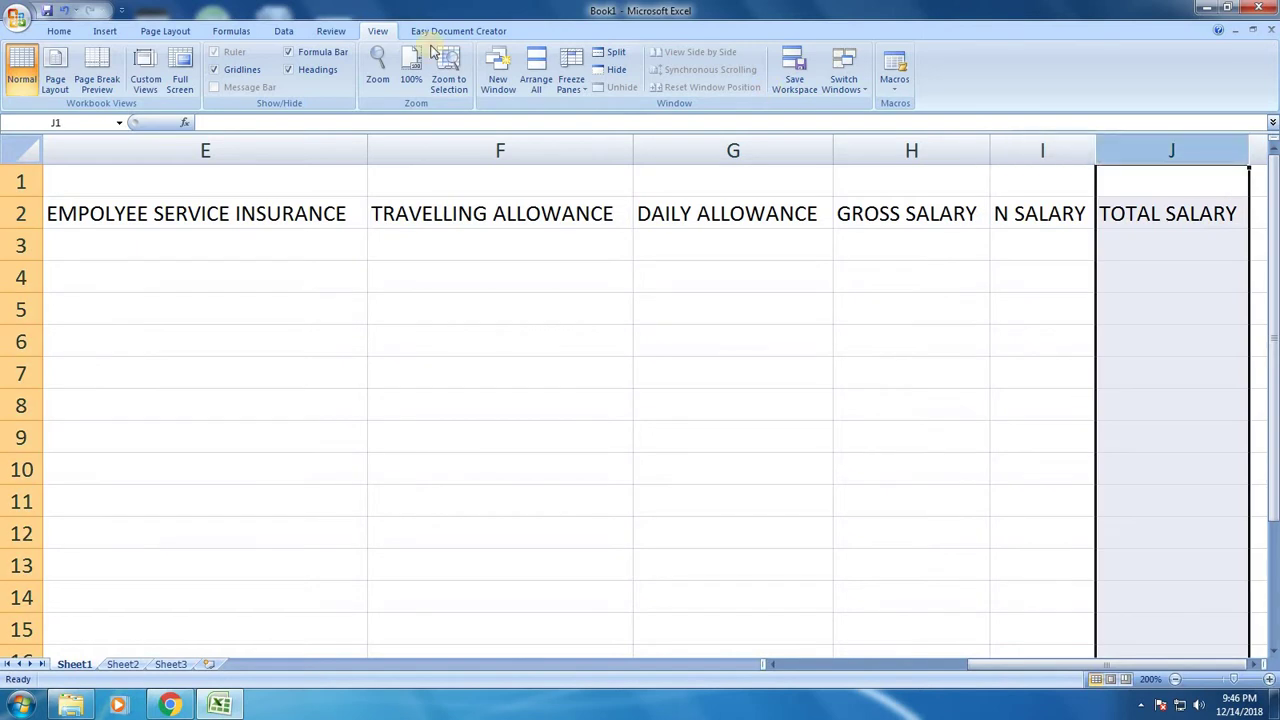
pyautogui.click(104, 31)
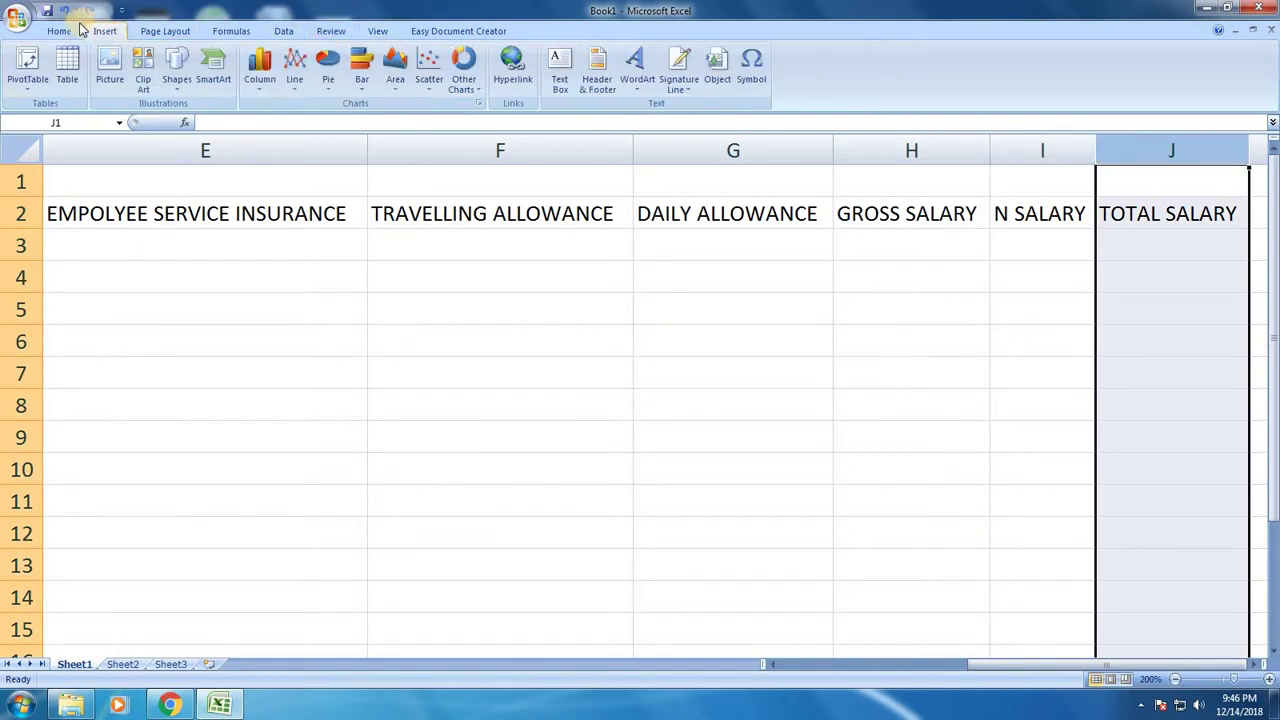
pyautogui.click(74, 33)
pyautogui.click(996, 84)
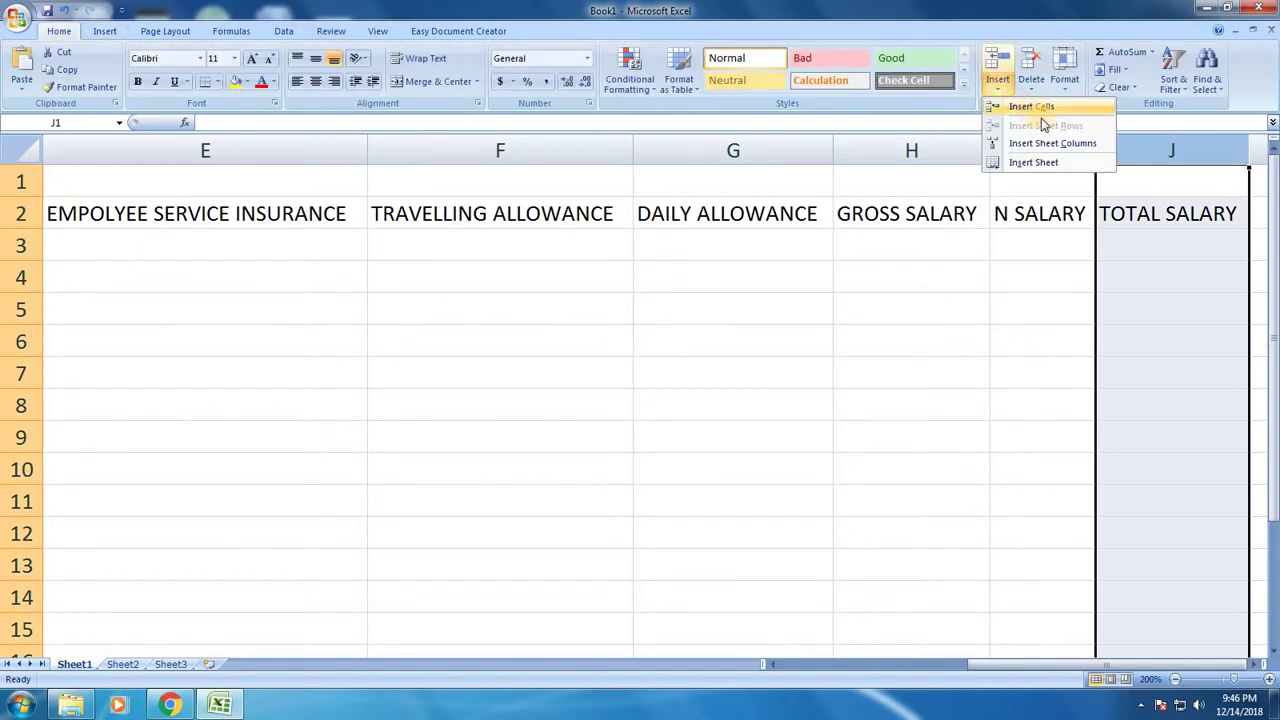
pyautogui.click(1052, 143)
pyautogui.click(1136, 210)
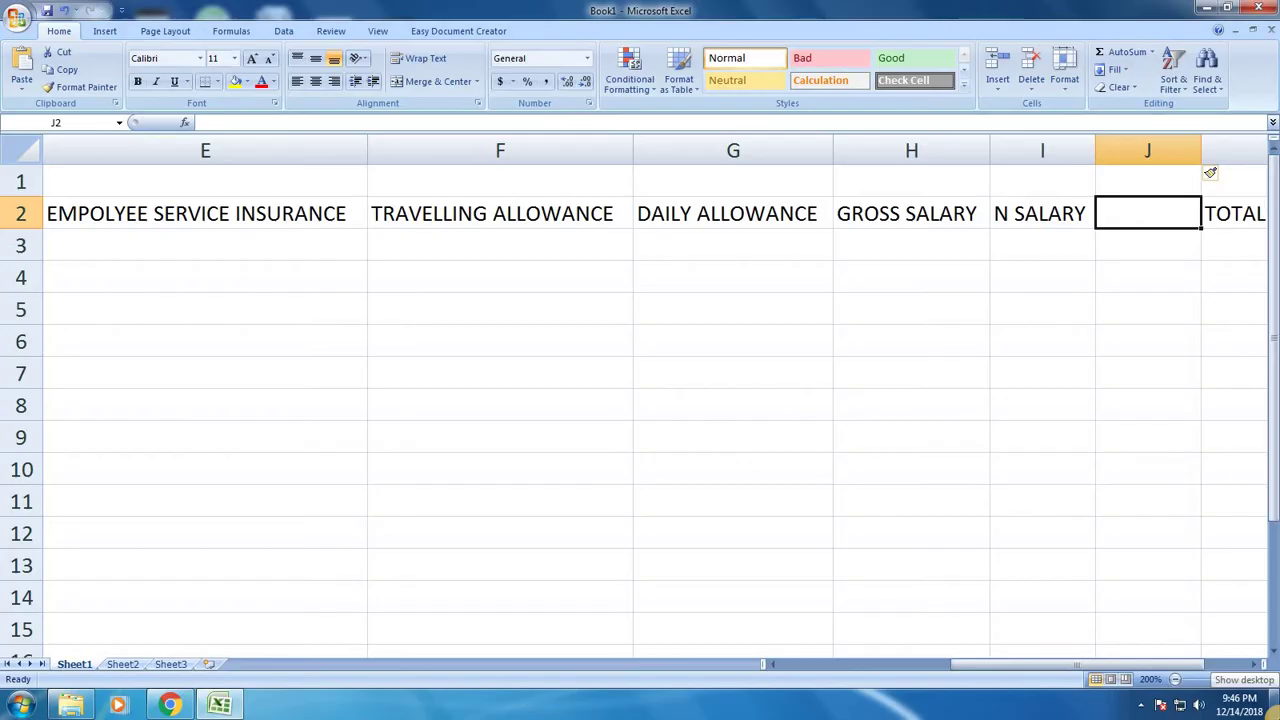
pyautogui.click(1275, 705)
pyautogui.write('PER')
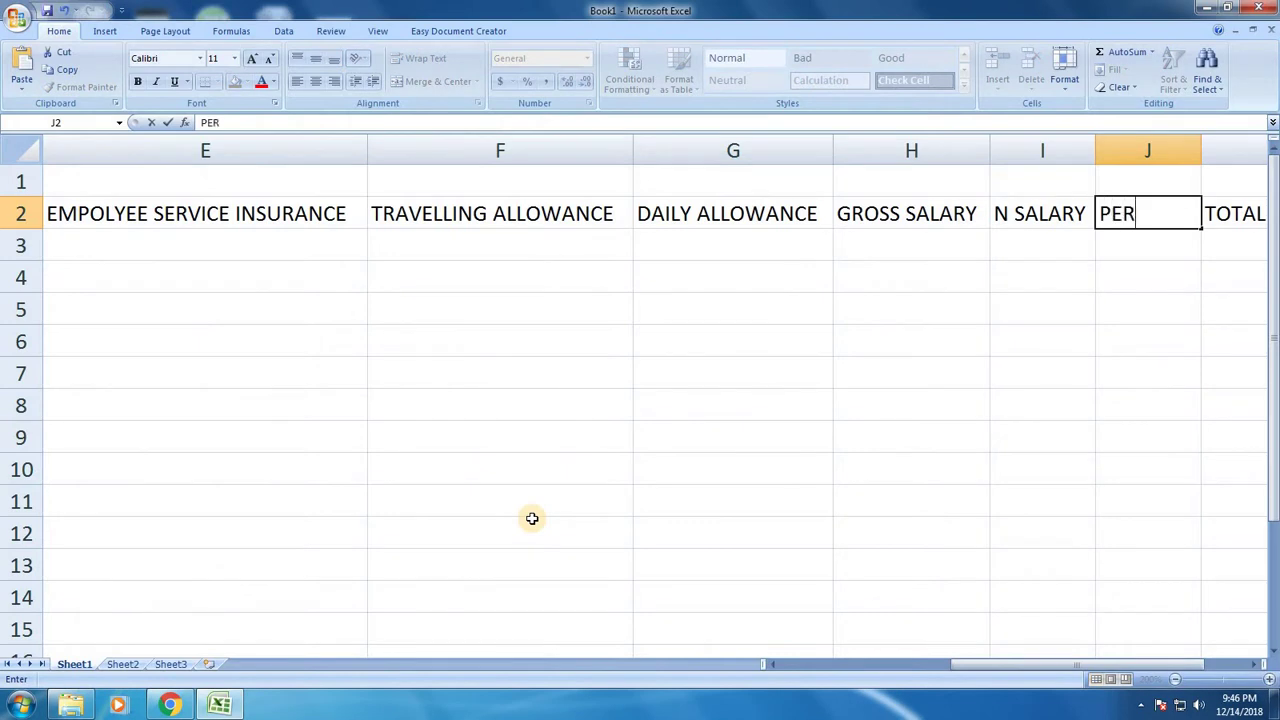
pyautogui.write('DAY S')
pyautogui.write('ALAR')
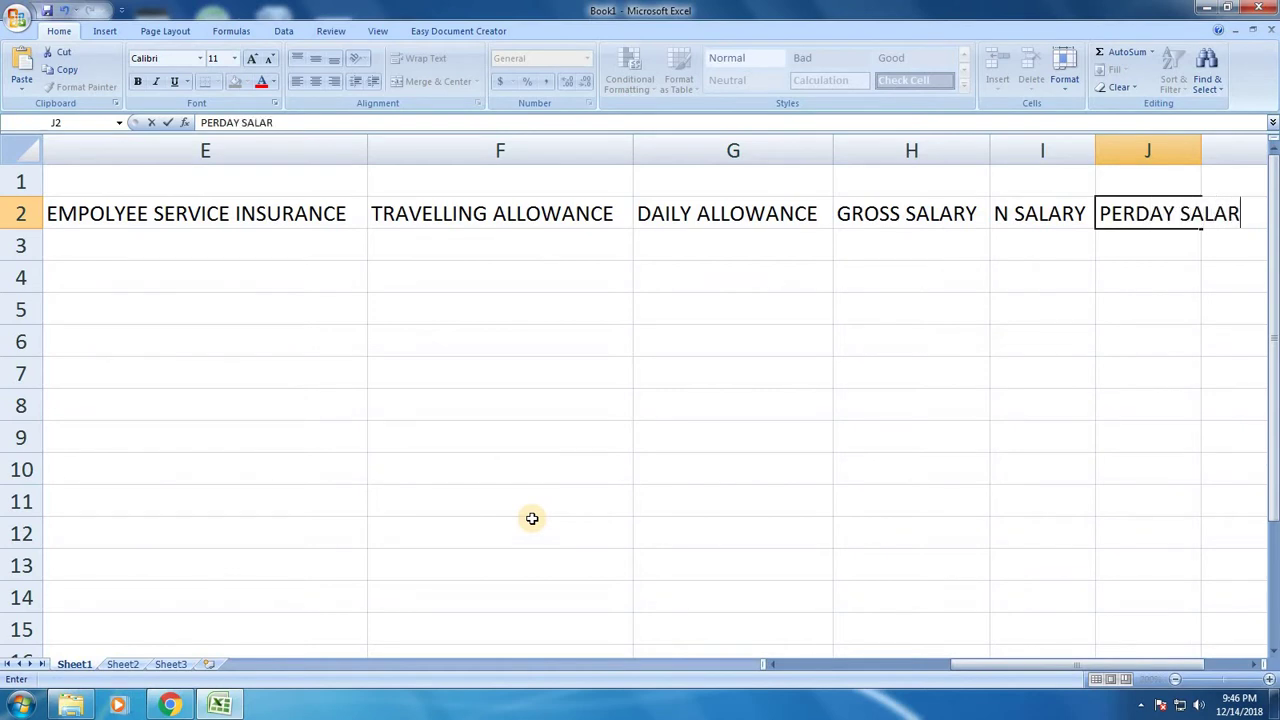
pyautogui.write('Y')
pyautogui.click(149, 322)
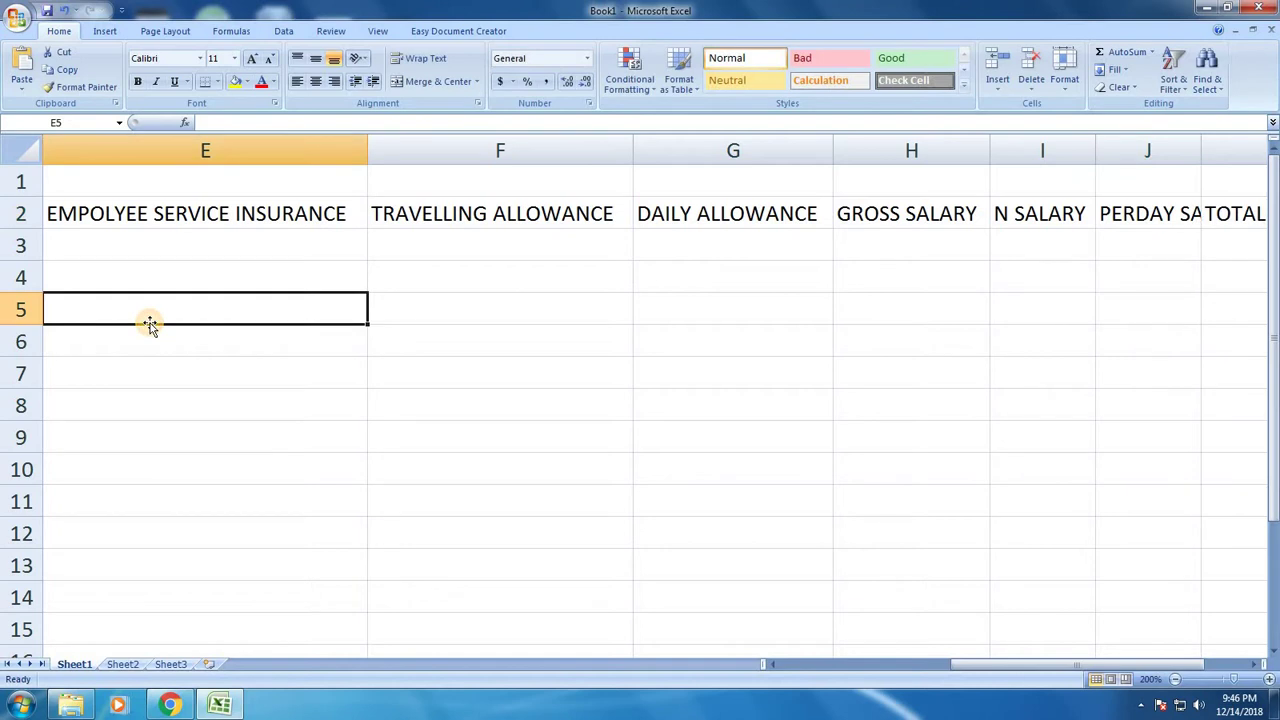
# - Enter =B3*10% in C3 for house rent allowance, giving 2000
pyautogui.press('Left')
pyautogui.press('Left')
pyautogui.press('Left')
pyautogui.press('Left')
pyautogui.press('Up')
pyautogui.press('Up')
pyautogui.press('Right')
pyautogui.press('Right')
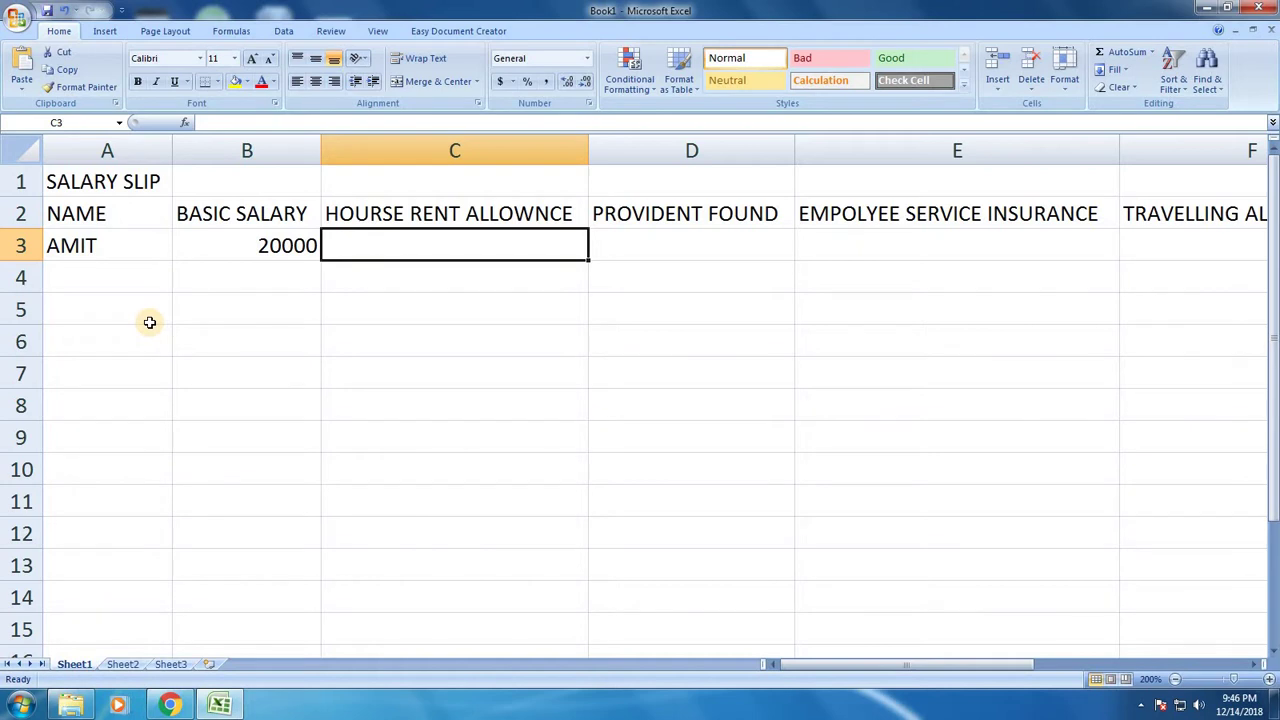
pyautogui.write('=')
pyautogui.write('B2')
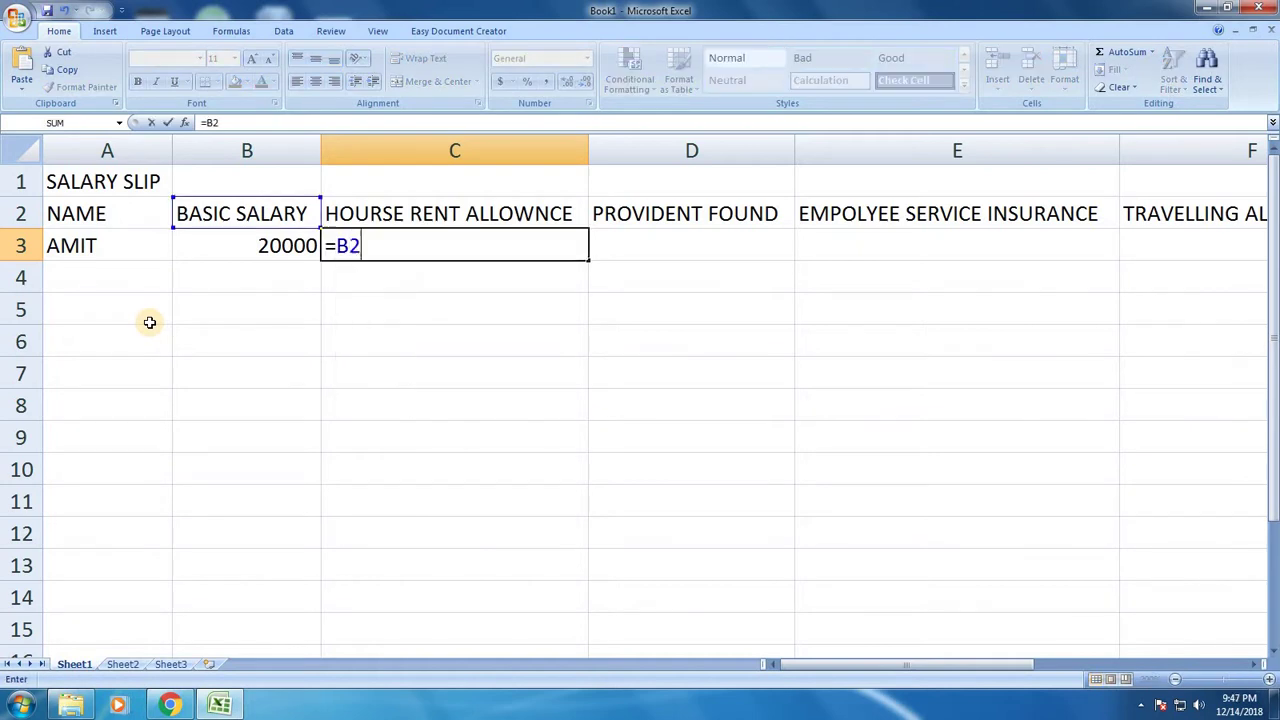
pyautogui.press('BackSpace')
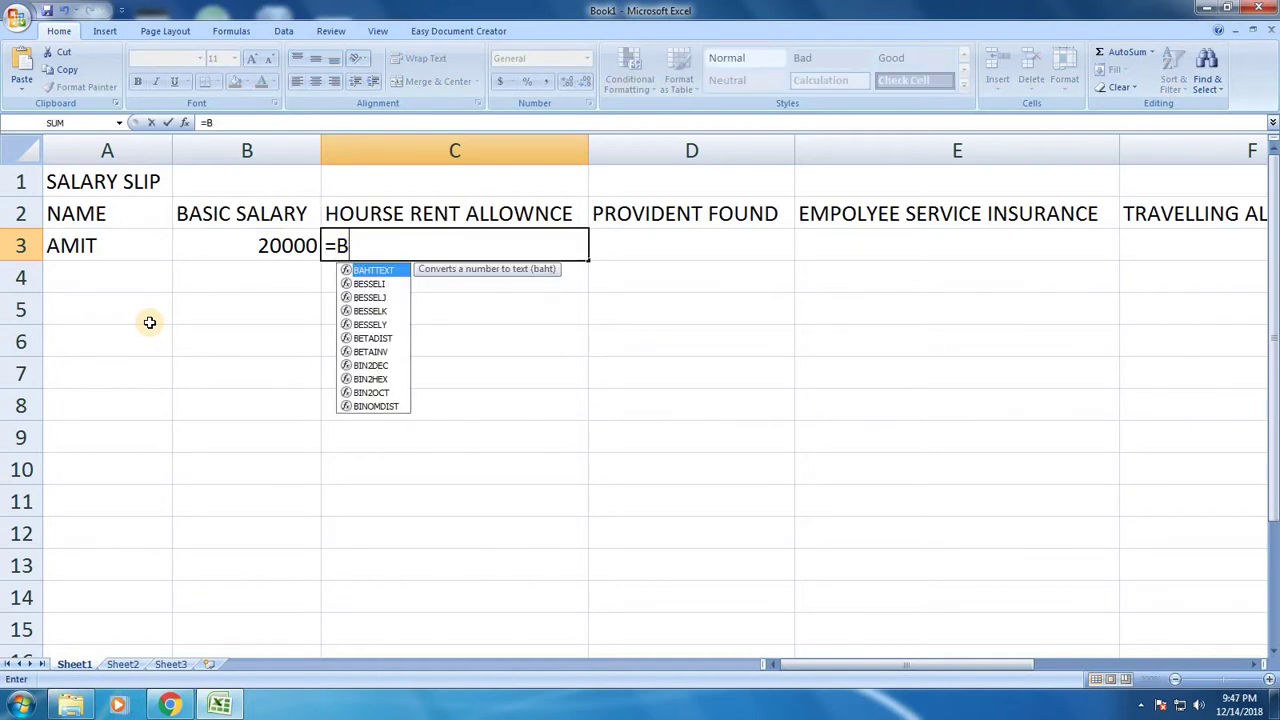
pyautogui.write('3')
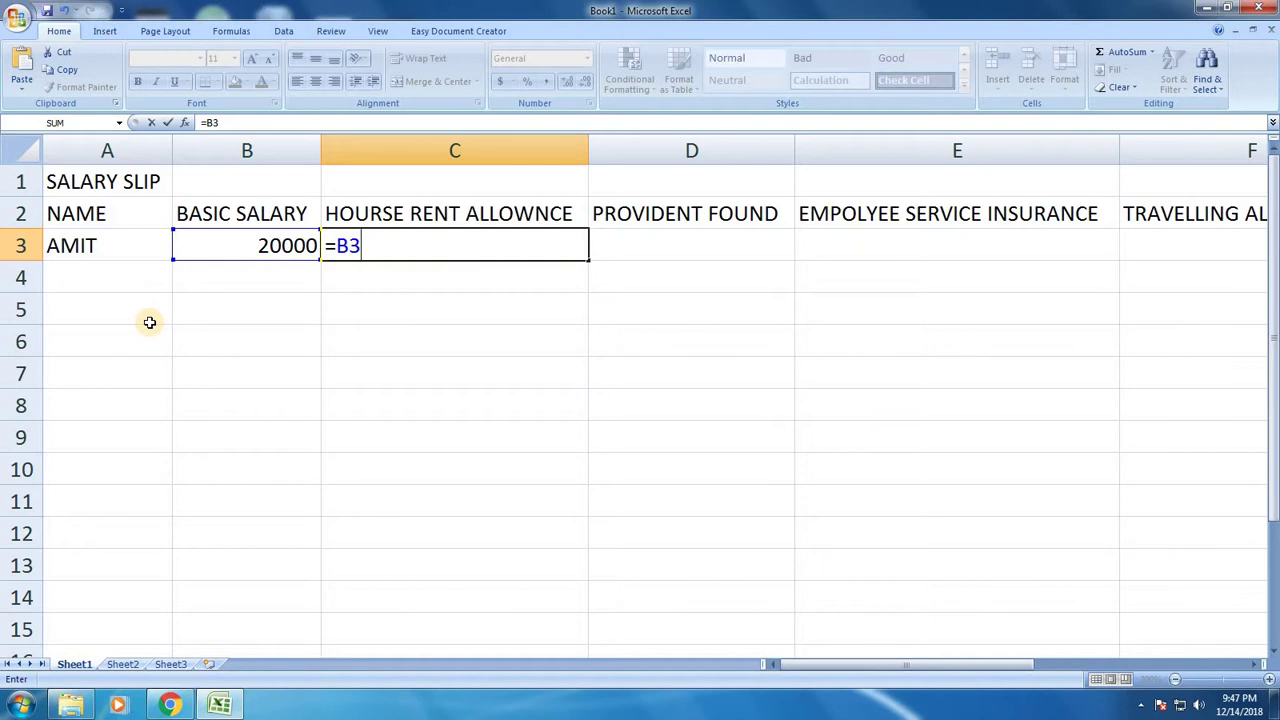
pyautogui.write('*10')
pyautogui.click(1275, 708)
pyautogui.click(1272, 706)
pyautogui.write('%')
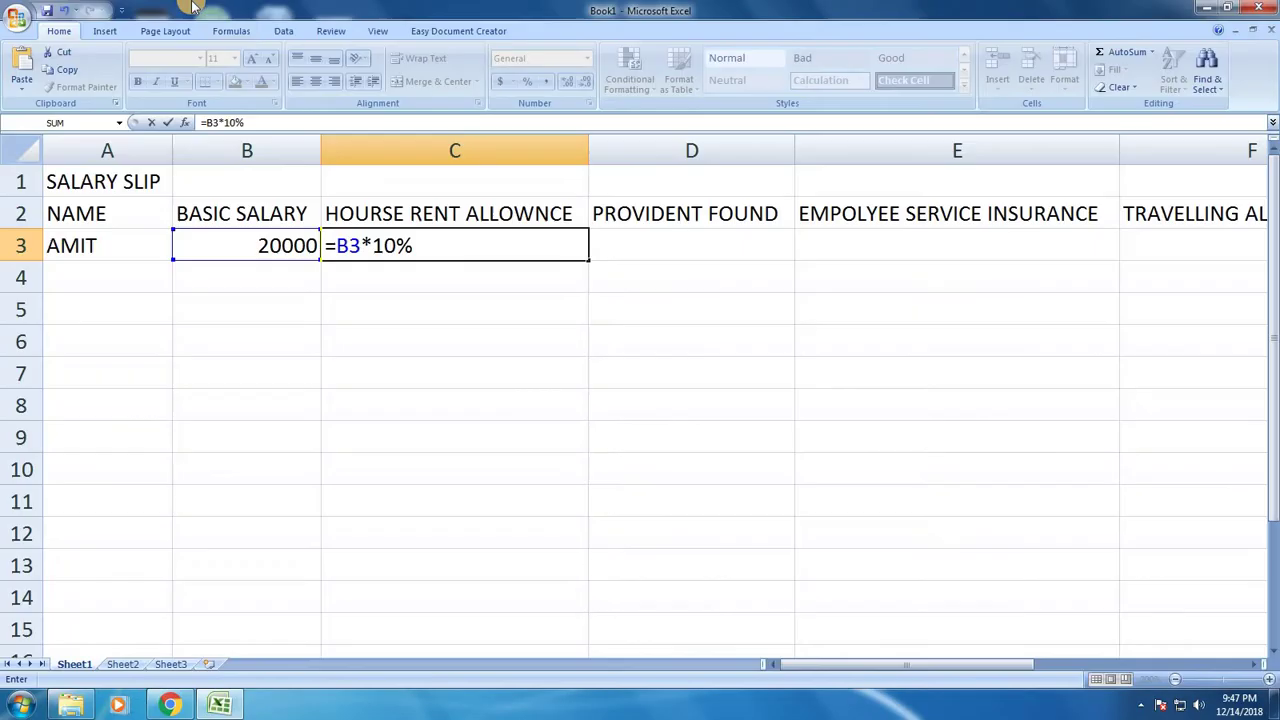
pyautogui.press('Return')
# - Enter =B3*14% in D3 and =B3*7% in E3, giving 2800 and 1400
pyautogui.press('Right')
pyautogui.press('Up')
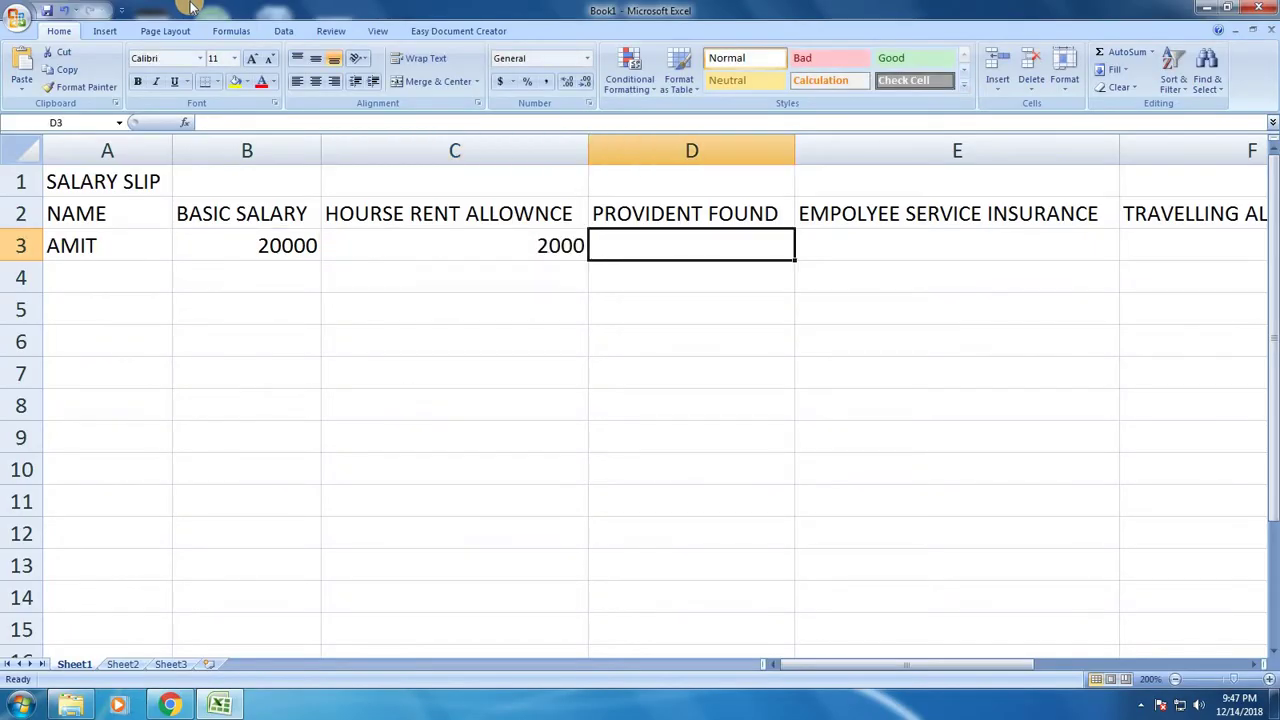
pyautogui.write('=B')
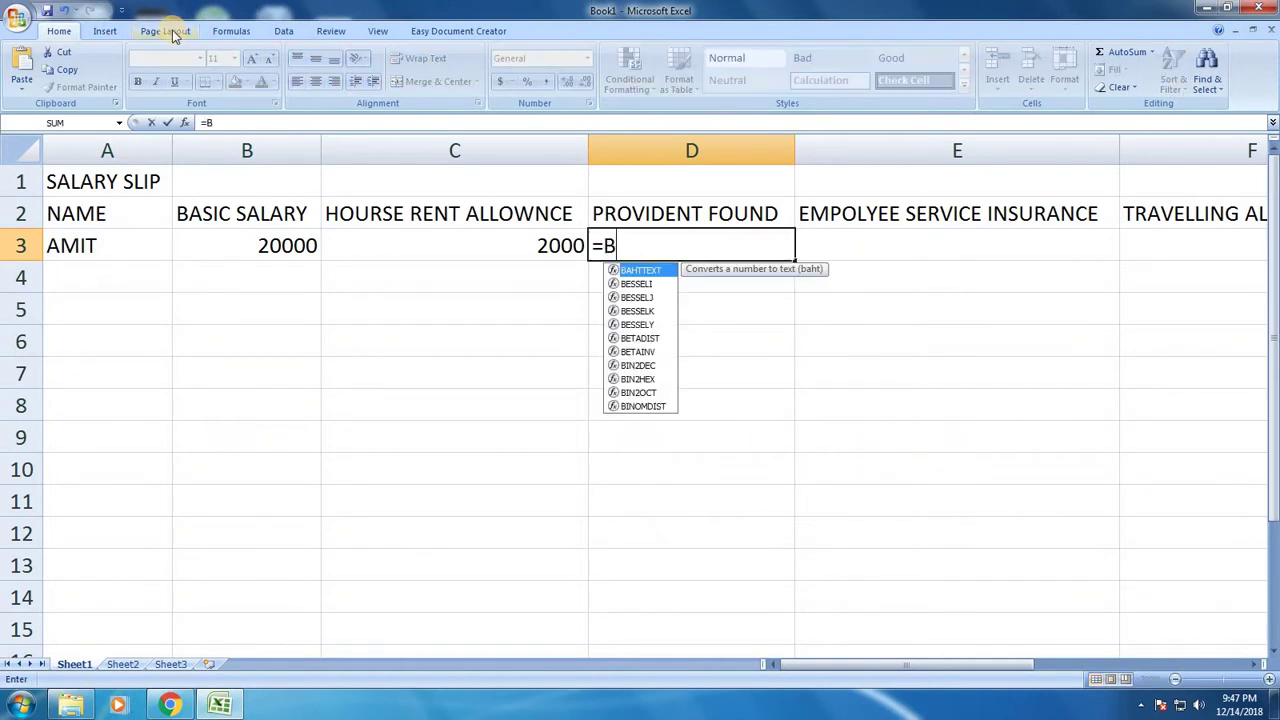
pyautogui.write('3*9')
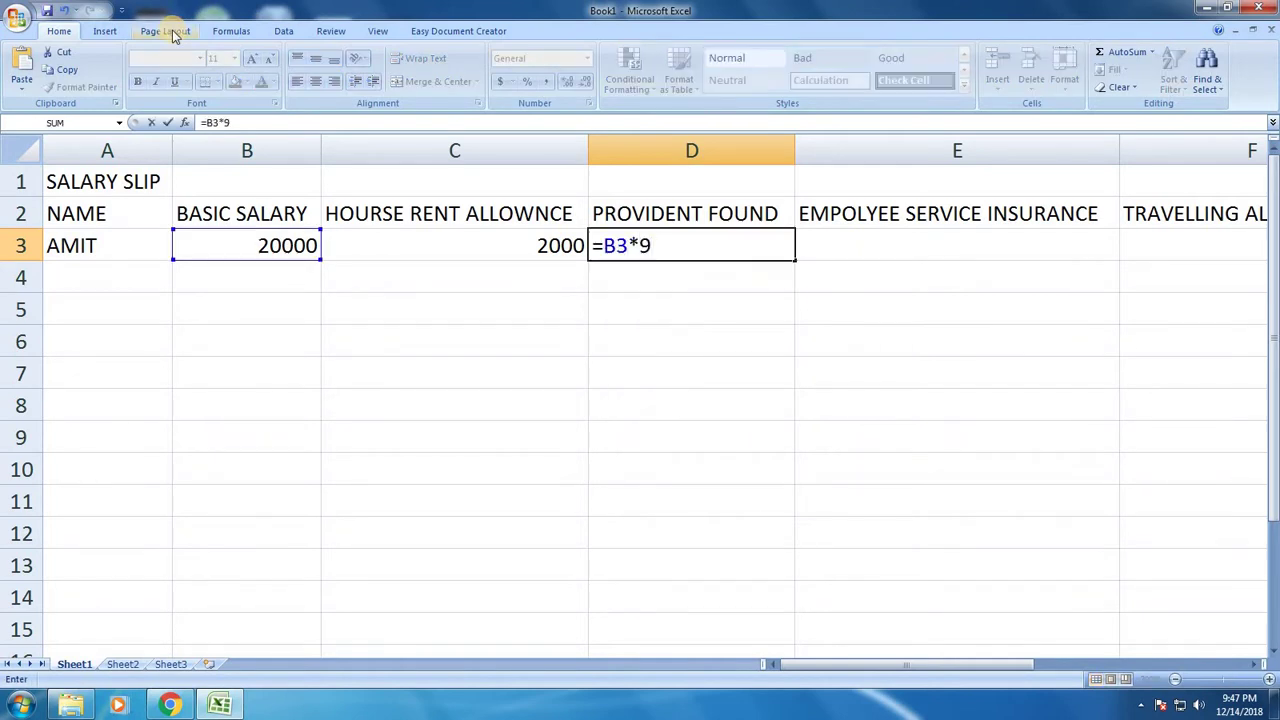
pyautogui.press('BackSpace')
pyautogui.write('14%')
pyautogui.press('Tab')
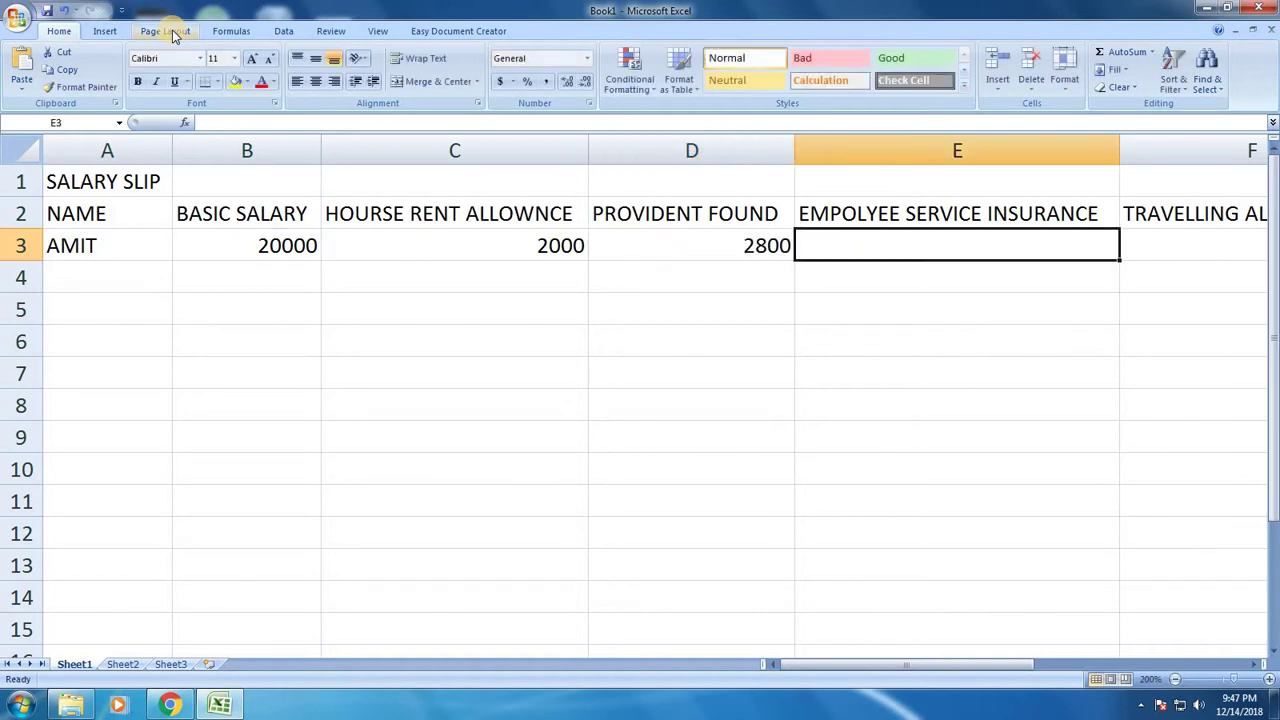
pyautogui.write('=B3')
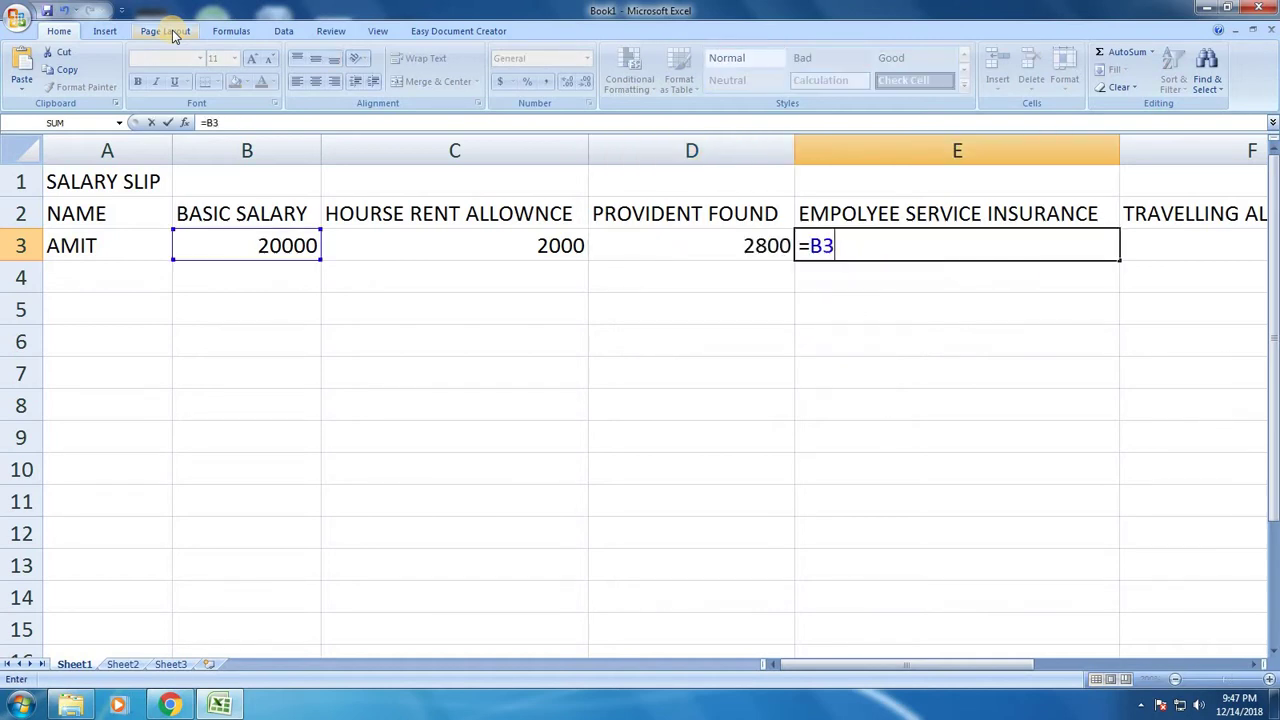
pyautogui.write('*7')
pyautogui.write('%')
pyautogui.press('Tab')
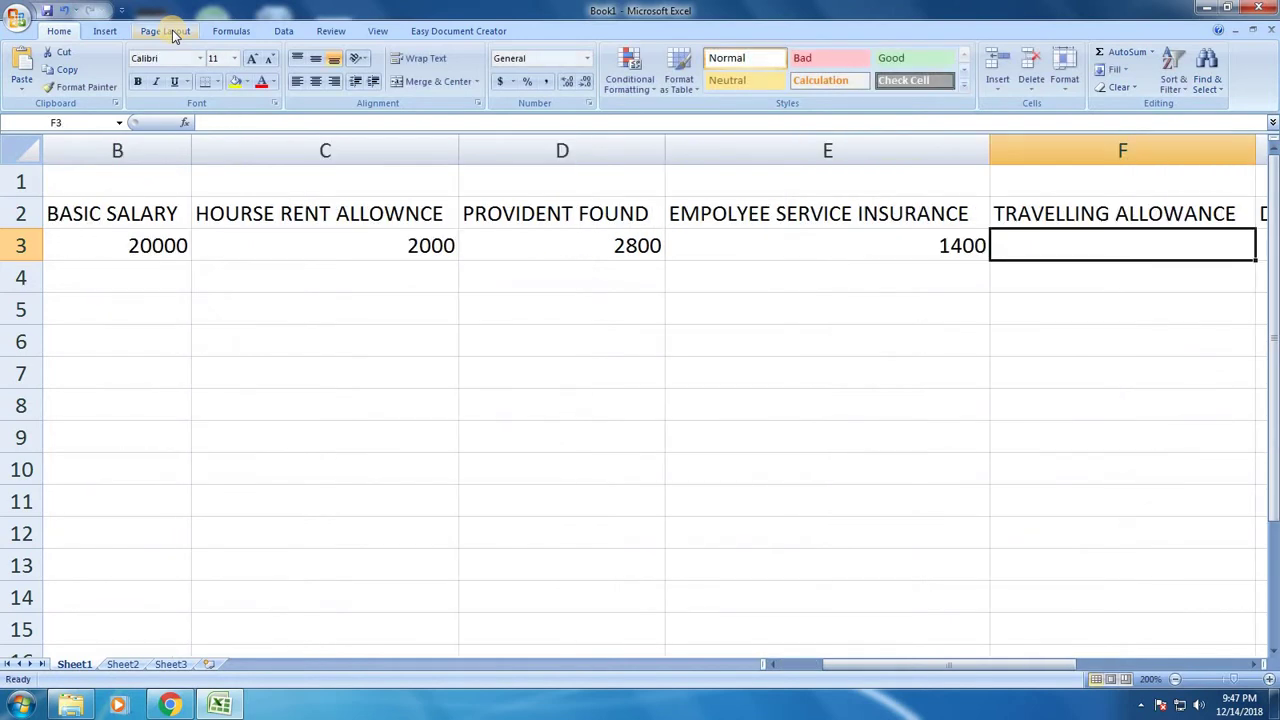
# - Enter =B3*15% in F3 and =B3*14% in G3, giving 3000 and 2800
pyautogui.write('=B')
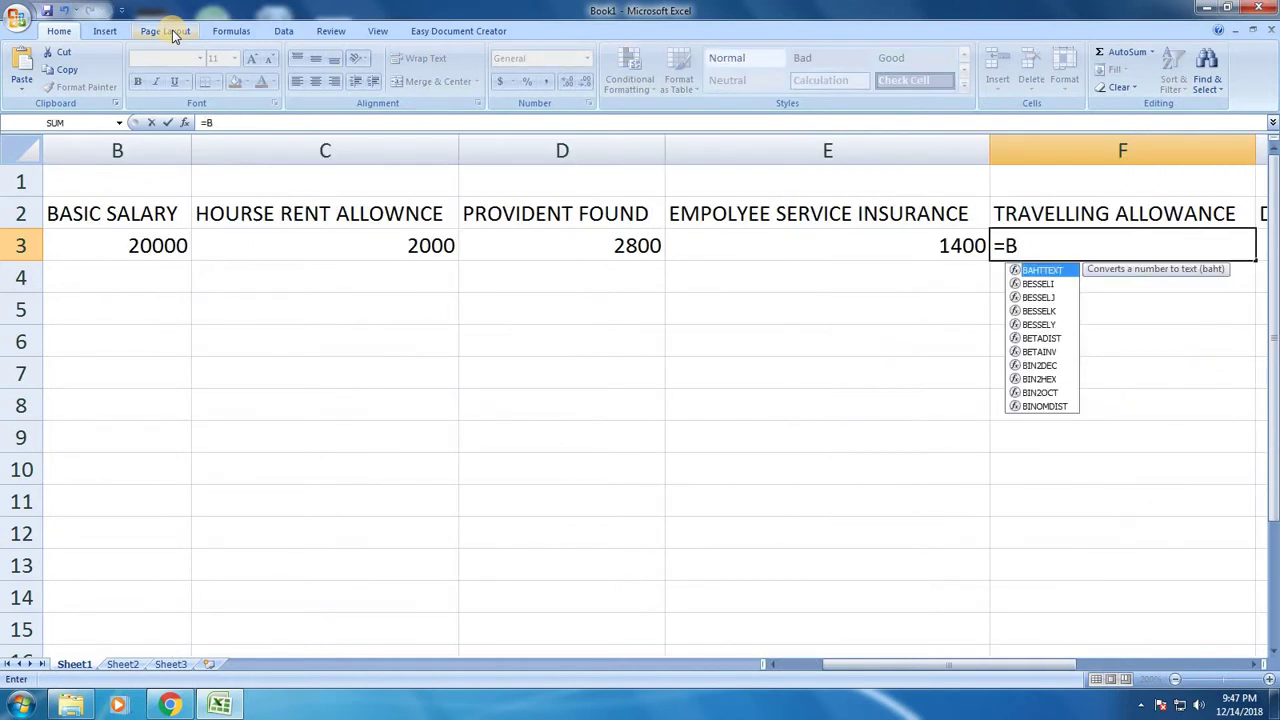
pyautogui.write('2')
pyautogui.press('BackSpace')
pyautogui.write('3*')
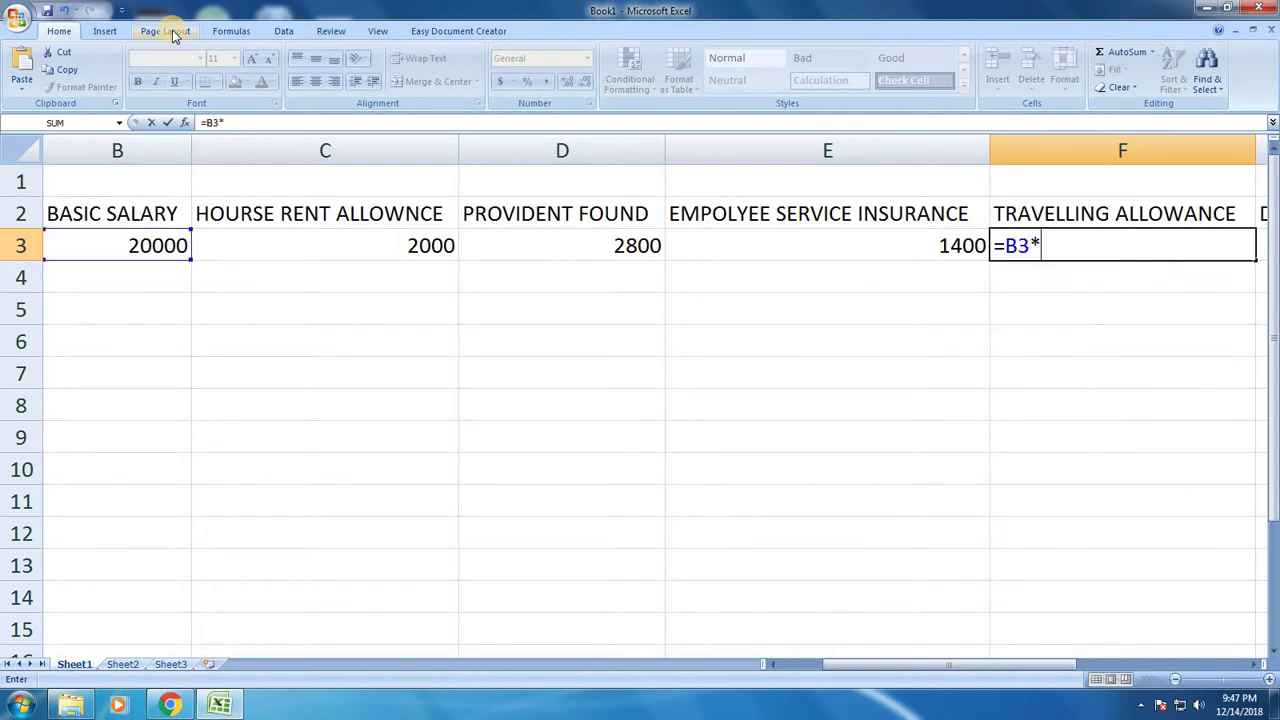
pyautogui.write('15')
pyautogui.write('%')
pyautogui.press('Return')
pyautogui.press('Right')
pyautogui.press('Up')
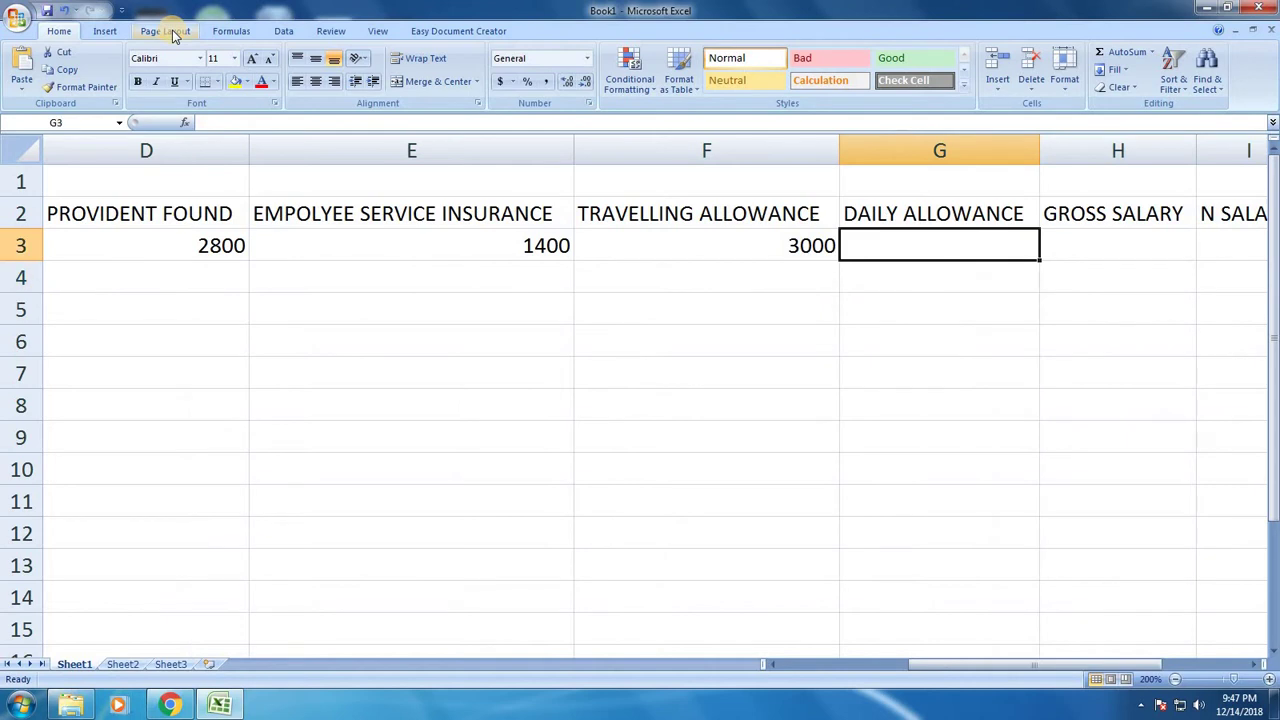
pyautogui.write('=B')
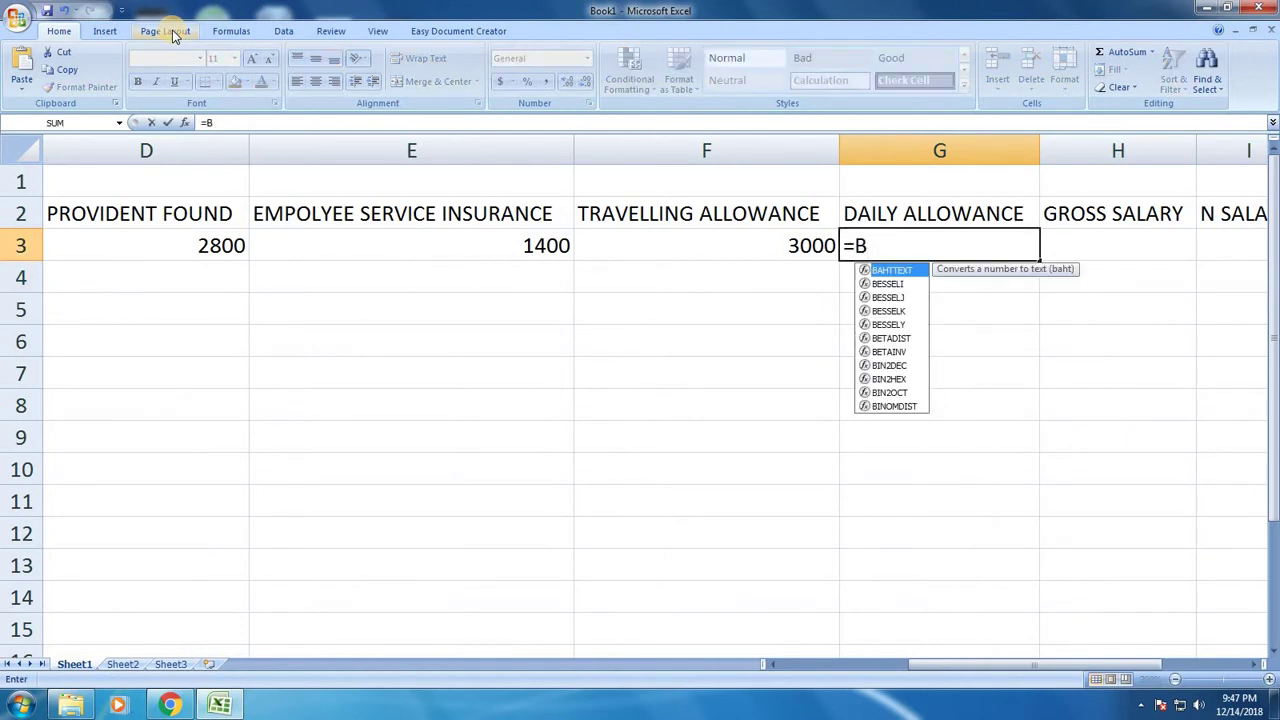
pyautogui.write('3*')
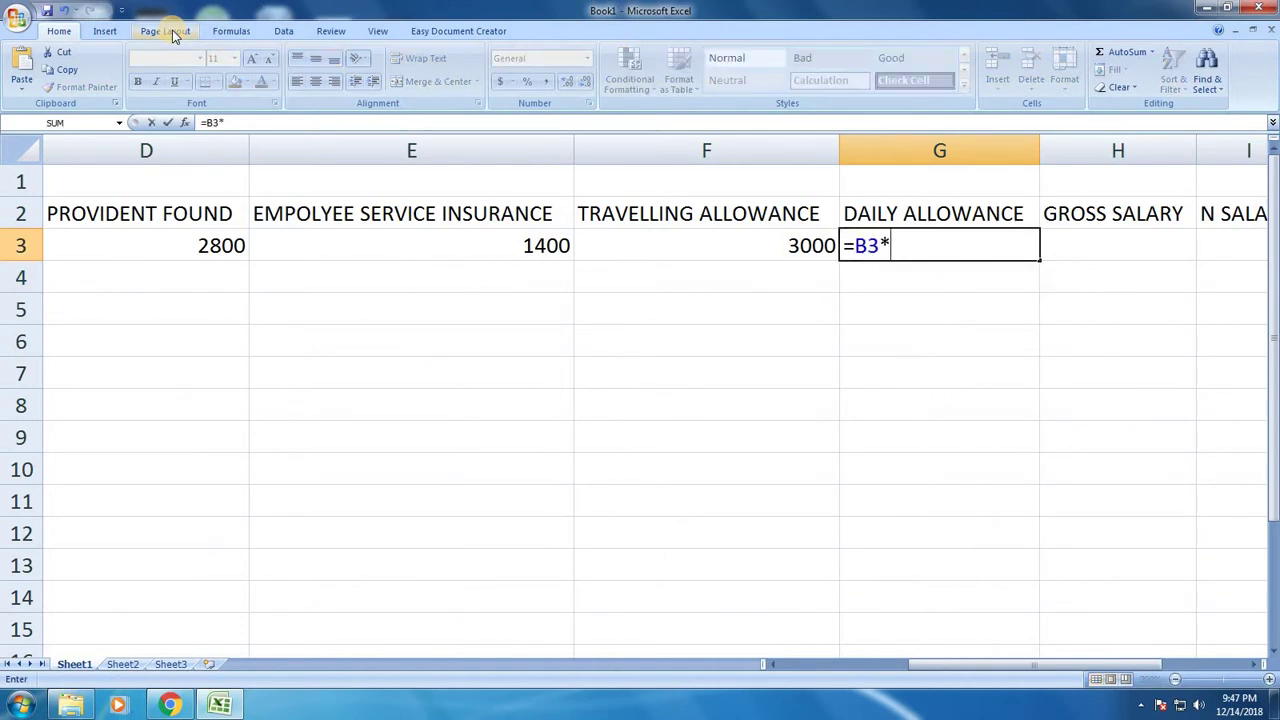
pyautogui.write('14%')
pyautogui.press('Tab')
pyautogui.press('Left')
pyautogui.press('Home')
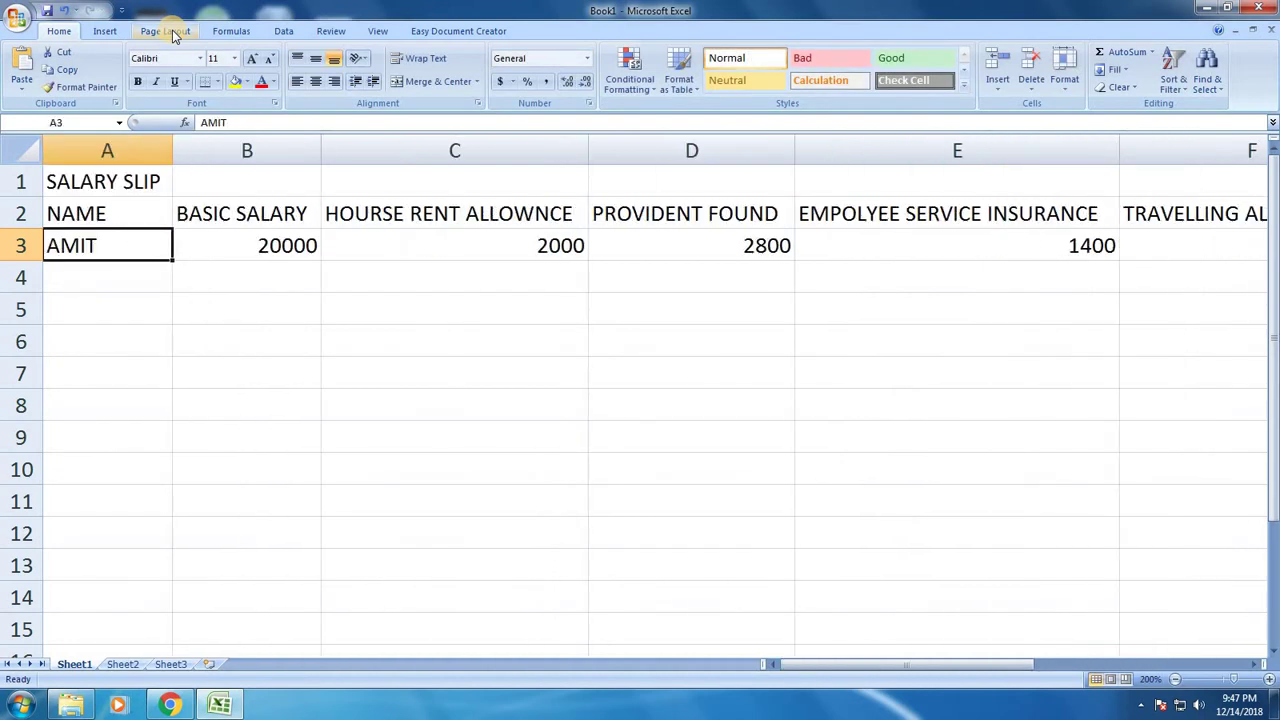
pyautogui.press('Right')
pyautogui.press('Right')
pyautogui.press('Right')
pyautogui.press('Right')
pyautogui.press('Right')
pyautogui.press('Right')
pyautogui.press('Right')
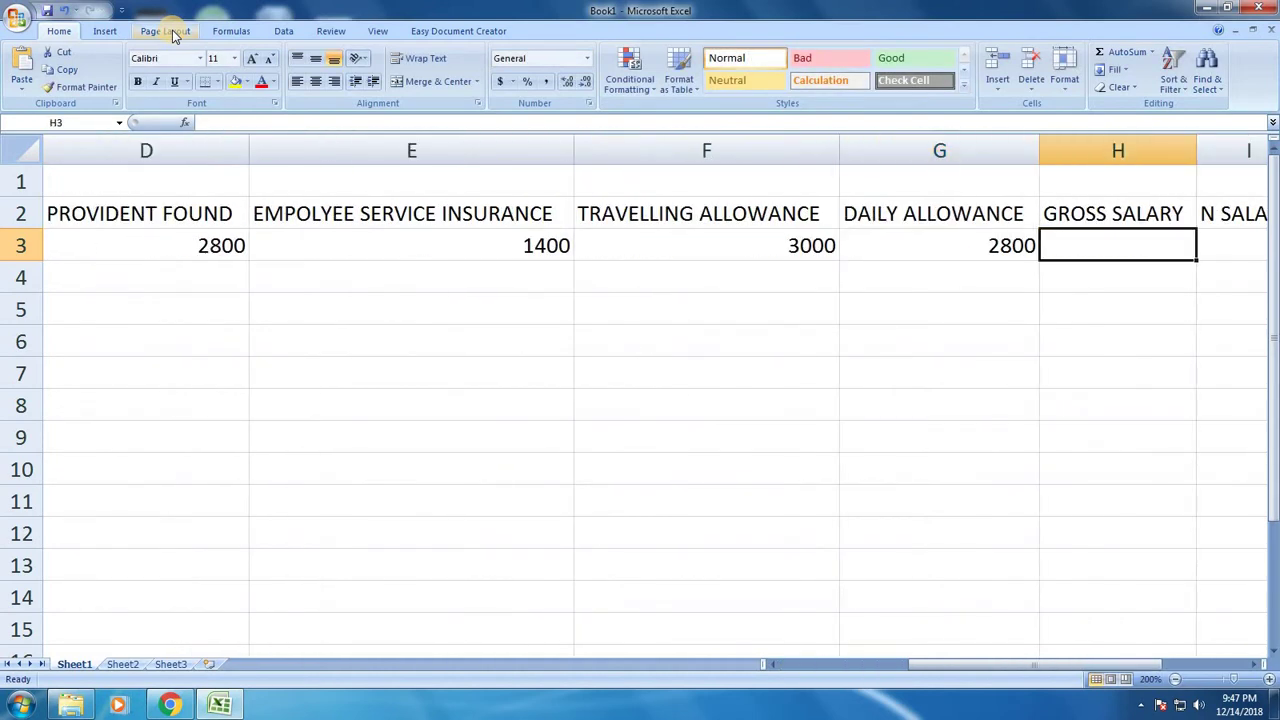
pyautogui.write('=SUM')
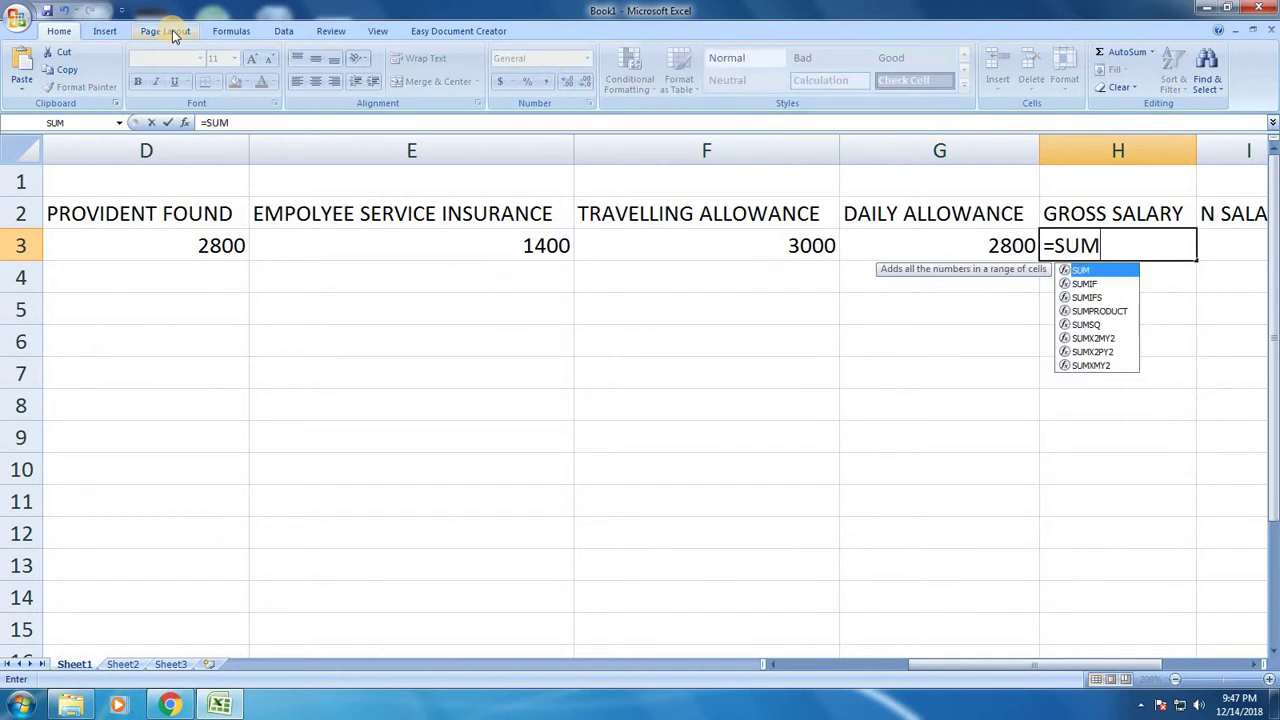
pyautogui.write('(')
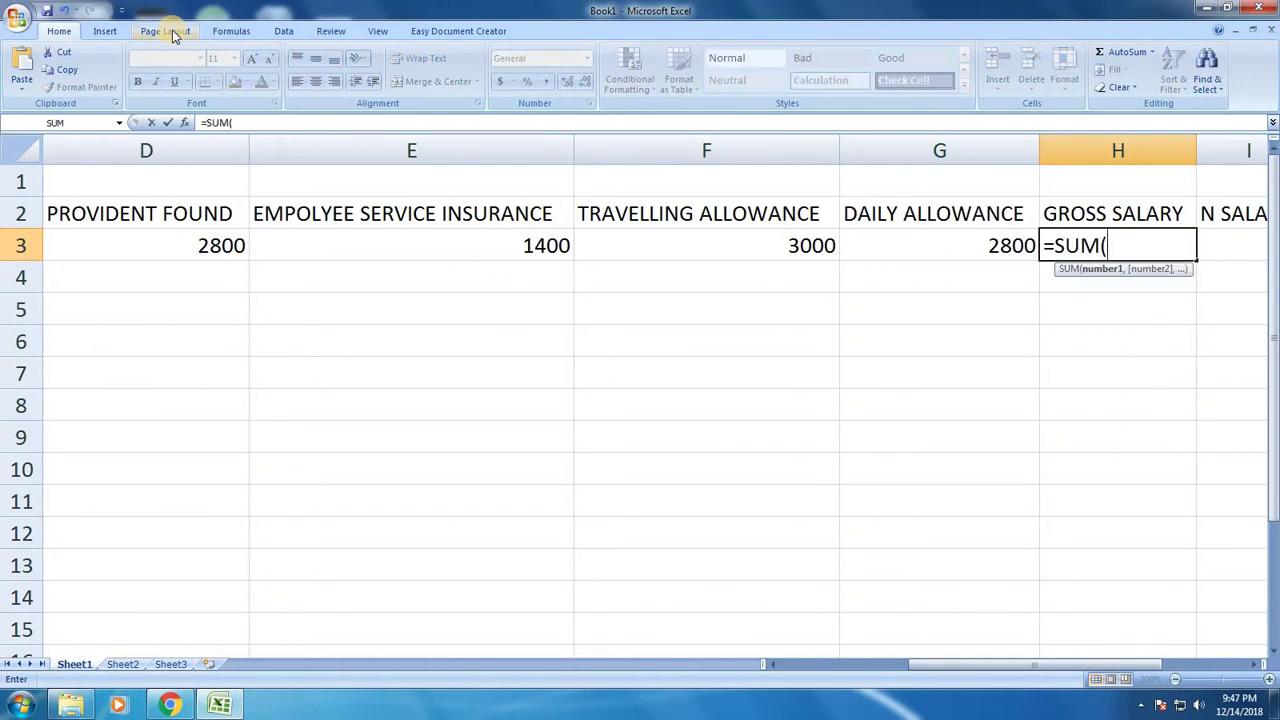
pyautogui.write('B3')
pyautogui.write(':')
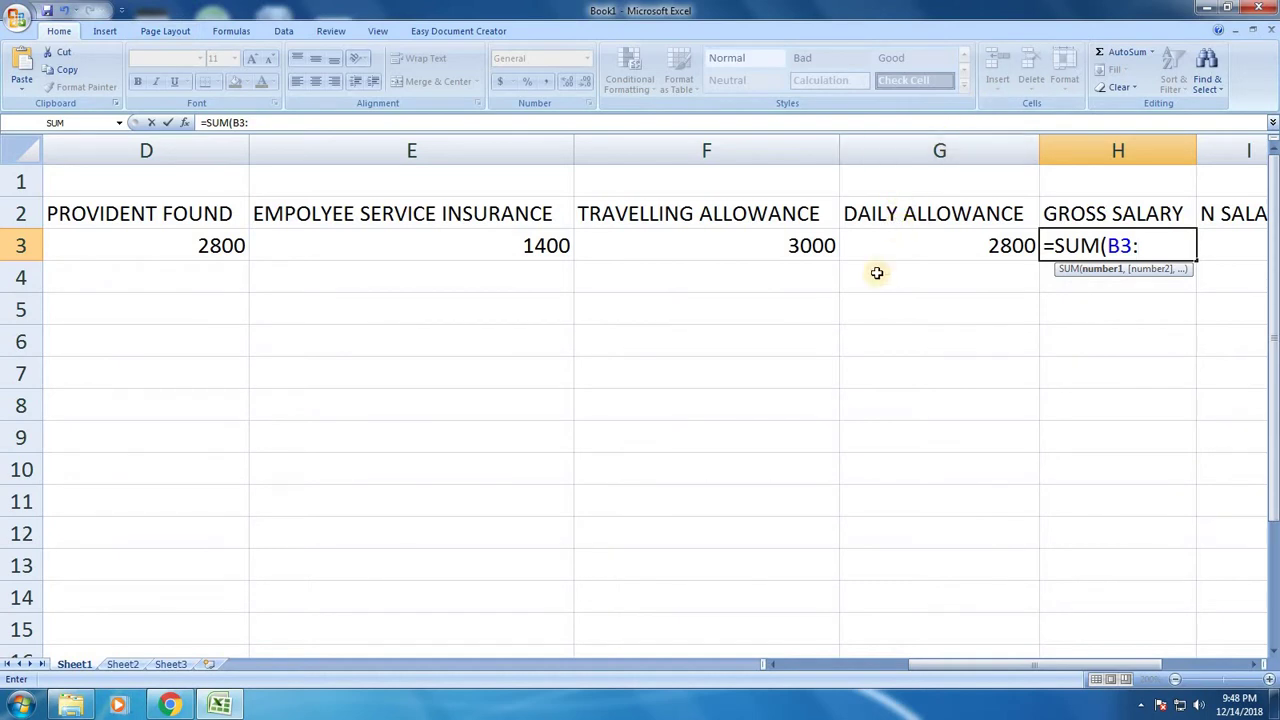
pyautogui.write('G3')
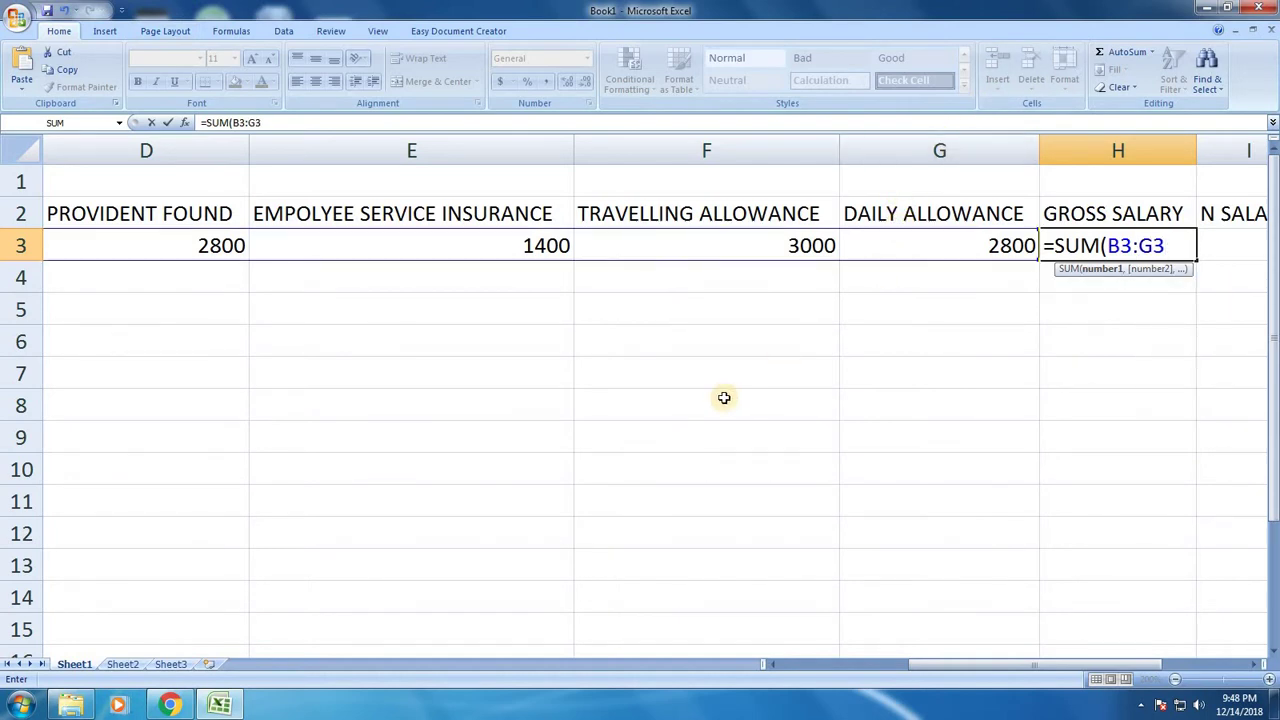
pyautogui.write(')')
pyautogui.press('Return')
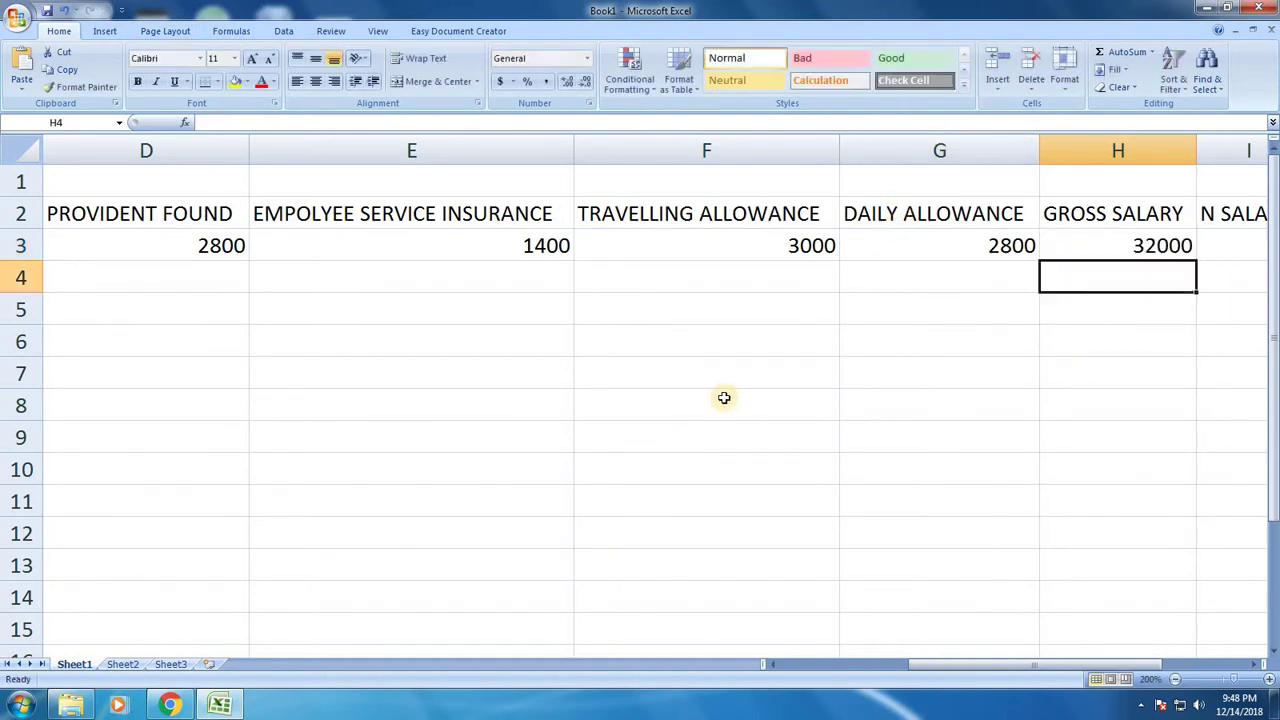
pyautogui.press('Up')
pyautogui.press('Right')
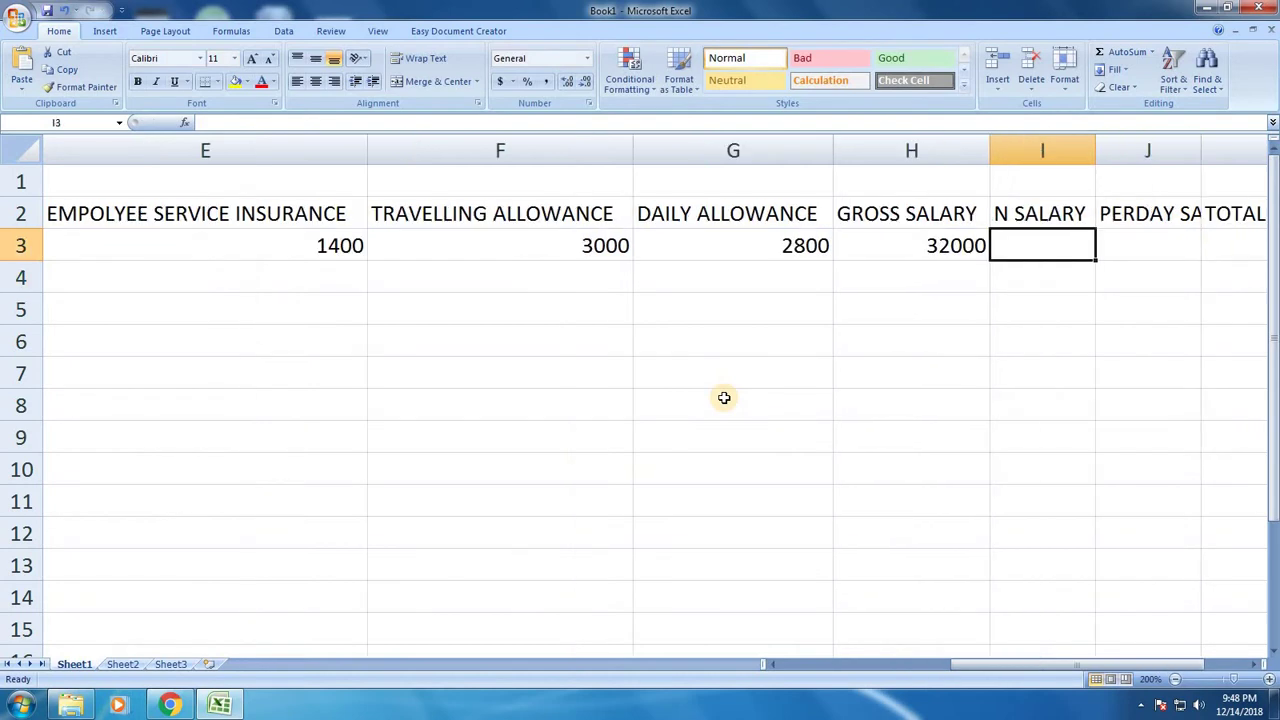
pyautogui.press('Left')
pyautogui.press('Left')
pyautogui.press('Left')
pyautogui.press('Left')
pyautogui.press('Left')
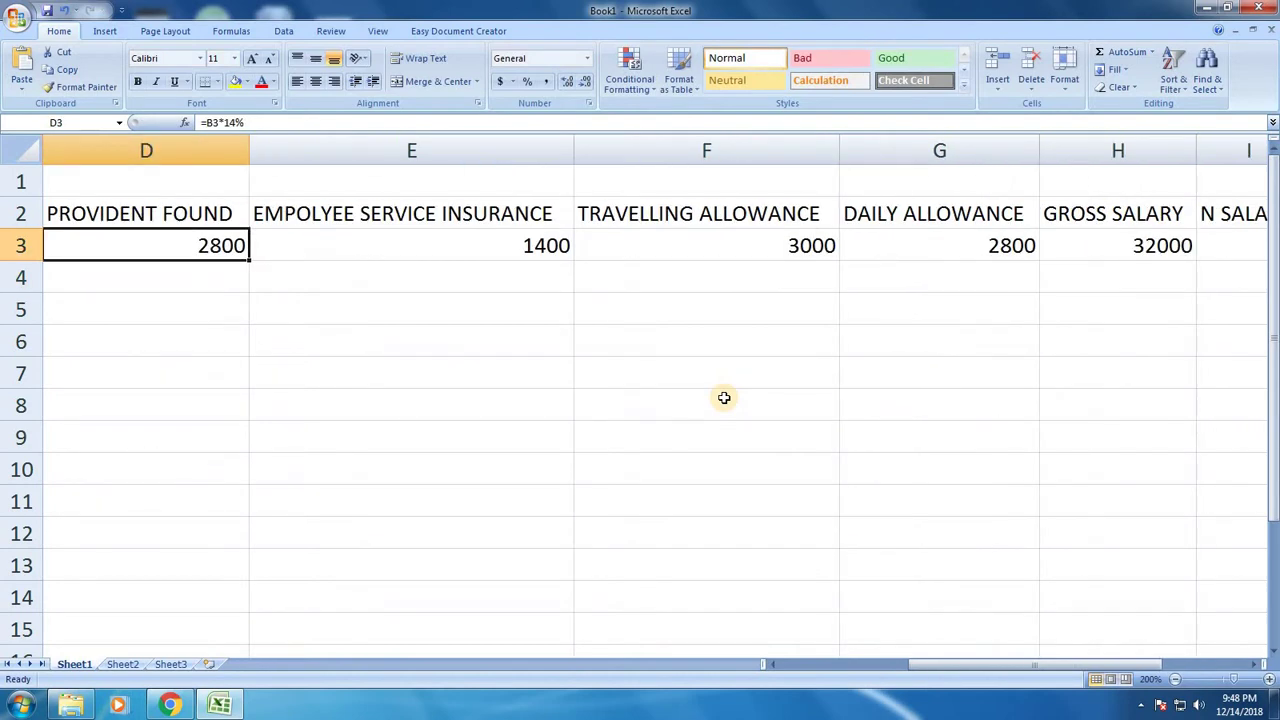
pyautogui.press('Right')
pyautogui.press('Right')
pyautogui.press('Right')
pyautogui.press('Right')
pyautogui.press('Right')
pyautogui.press('Right')
pyautogui.press('Left')
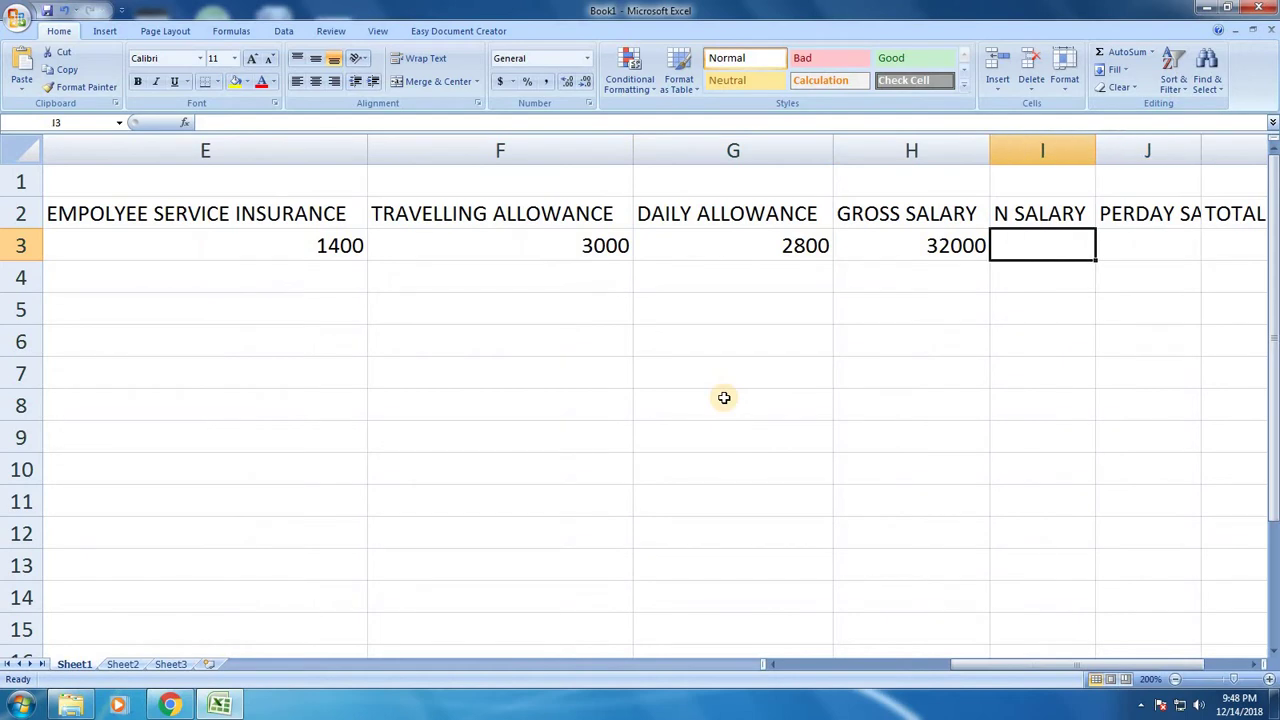
# - Enter =H3-(D3+E3) in I3, adding the missing closing parenthesis, to show 27800
pyautogui.write('=')
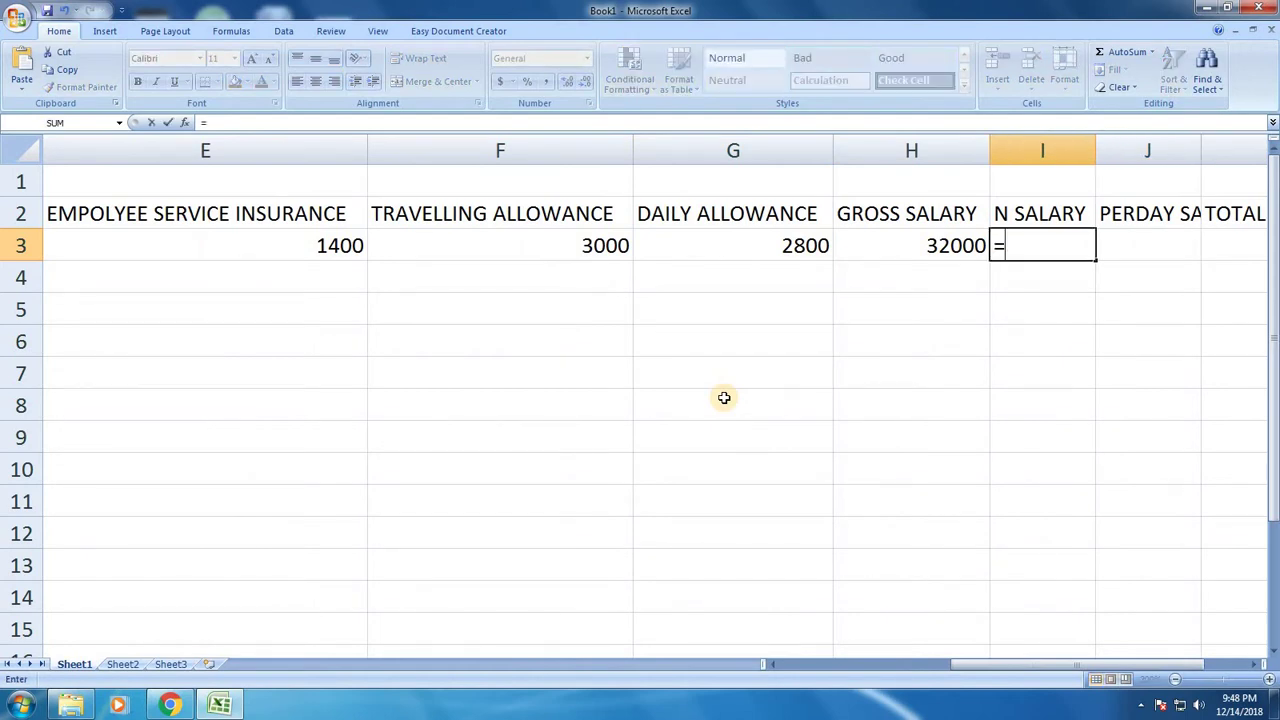
pyautogui.write('H')
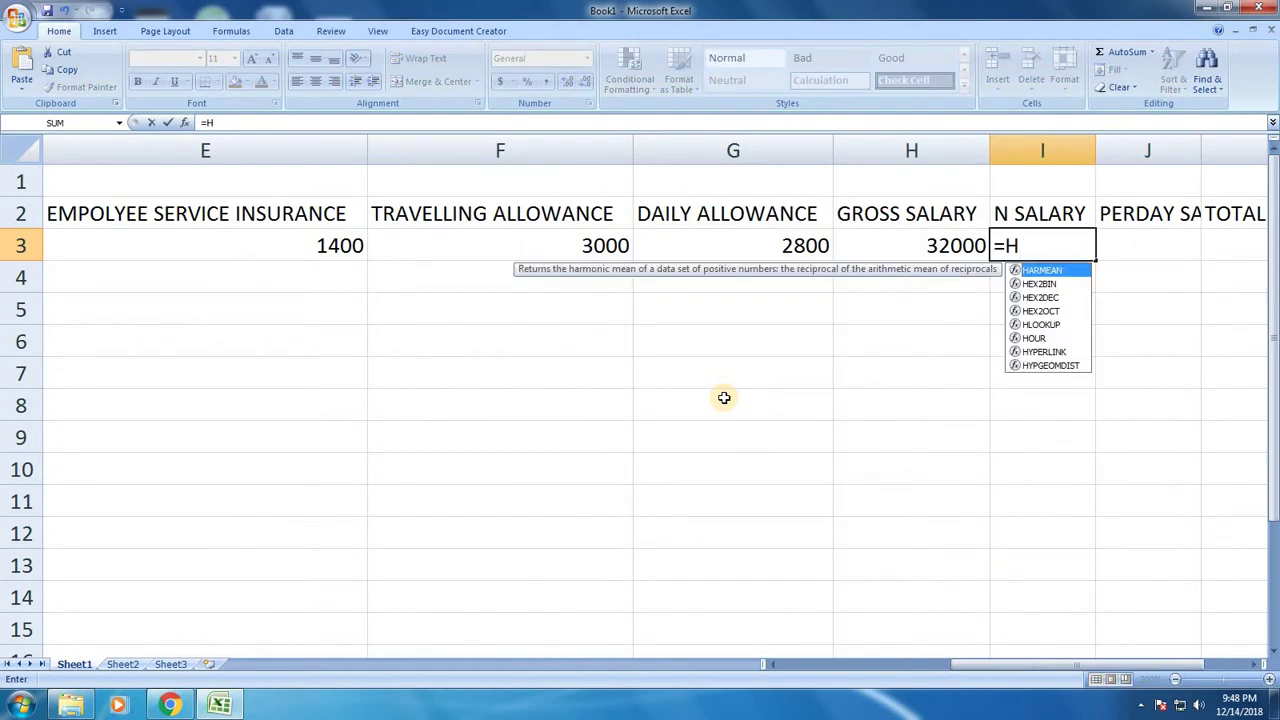
pyautogui.write('3')
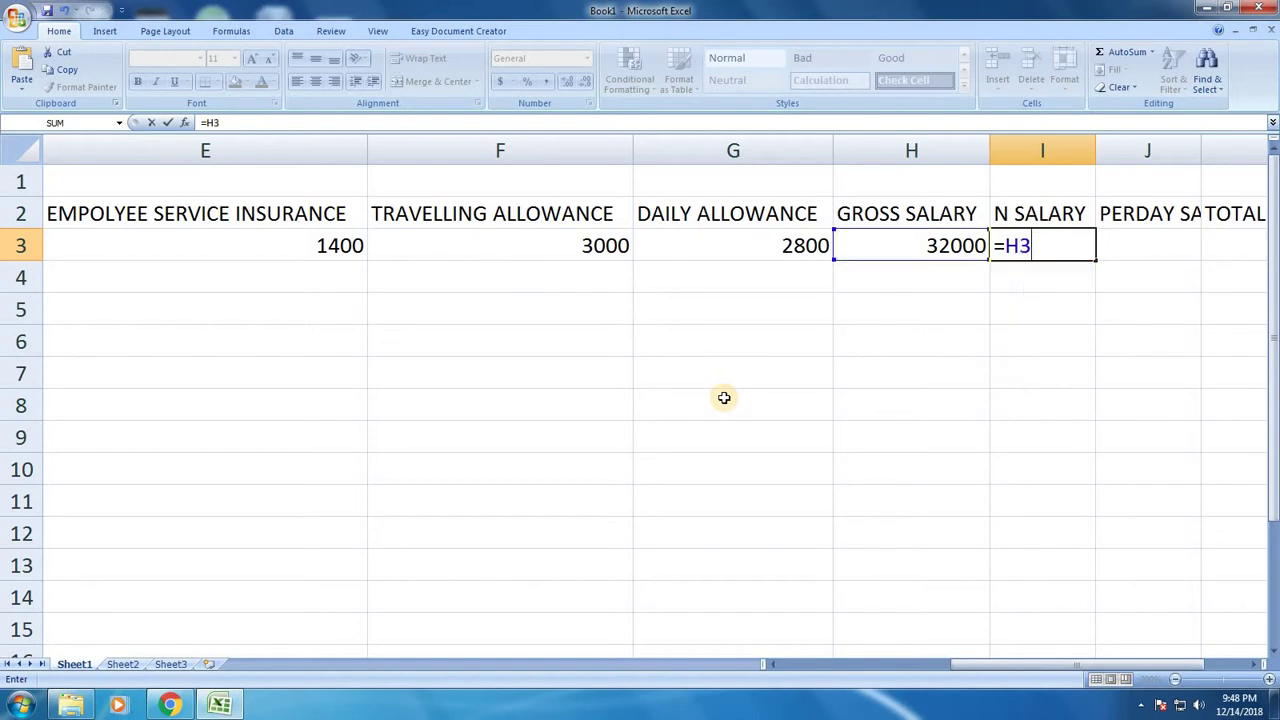
pyautogui.write('-(')
pyautogui.write('D3+')
pyautogui.write('E3')
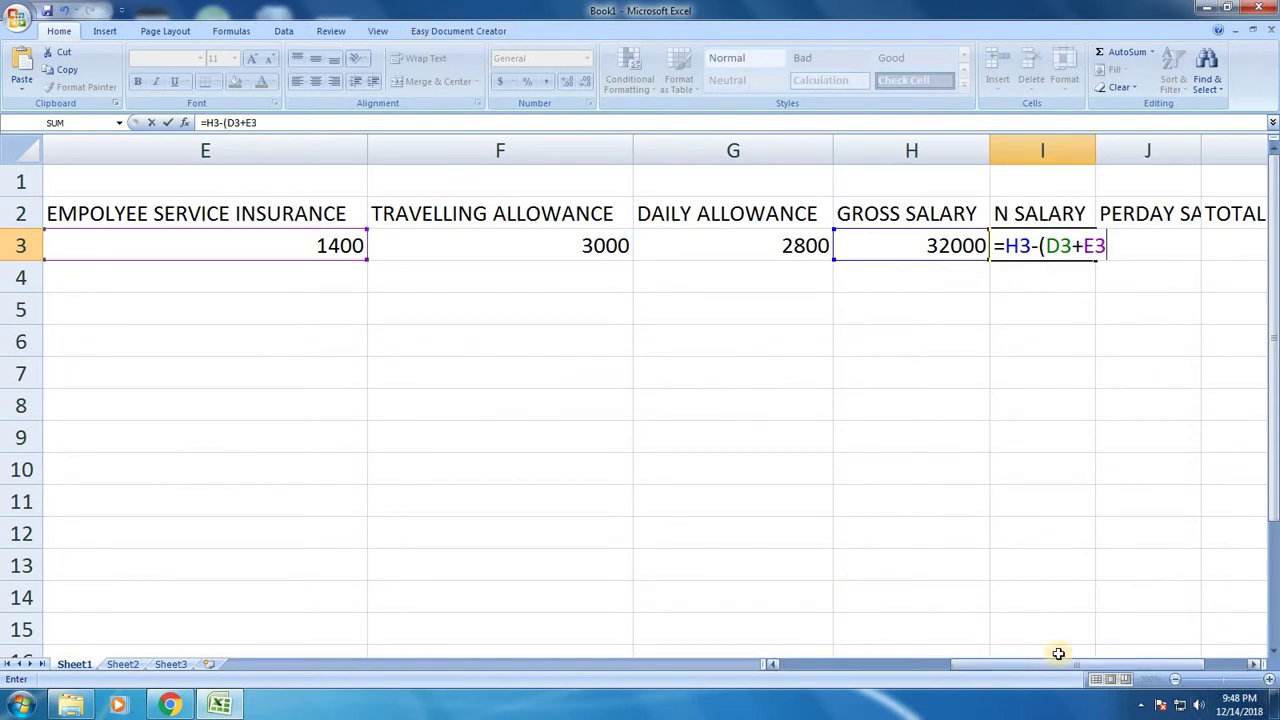
pyautogui.moveTo(1057, 663); pyautogui.dragTo(992, 669)
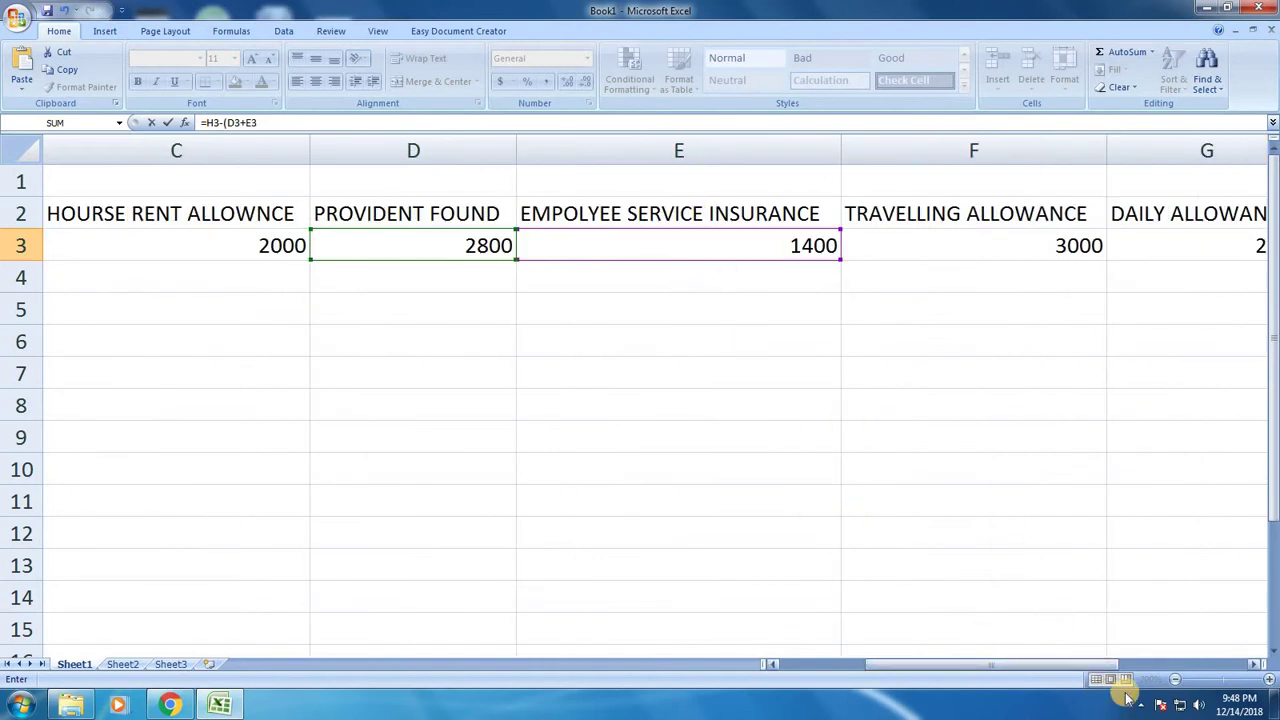
pyautogui.click(1254, 664)
pyautogui.press('Return')
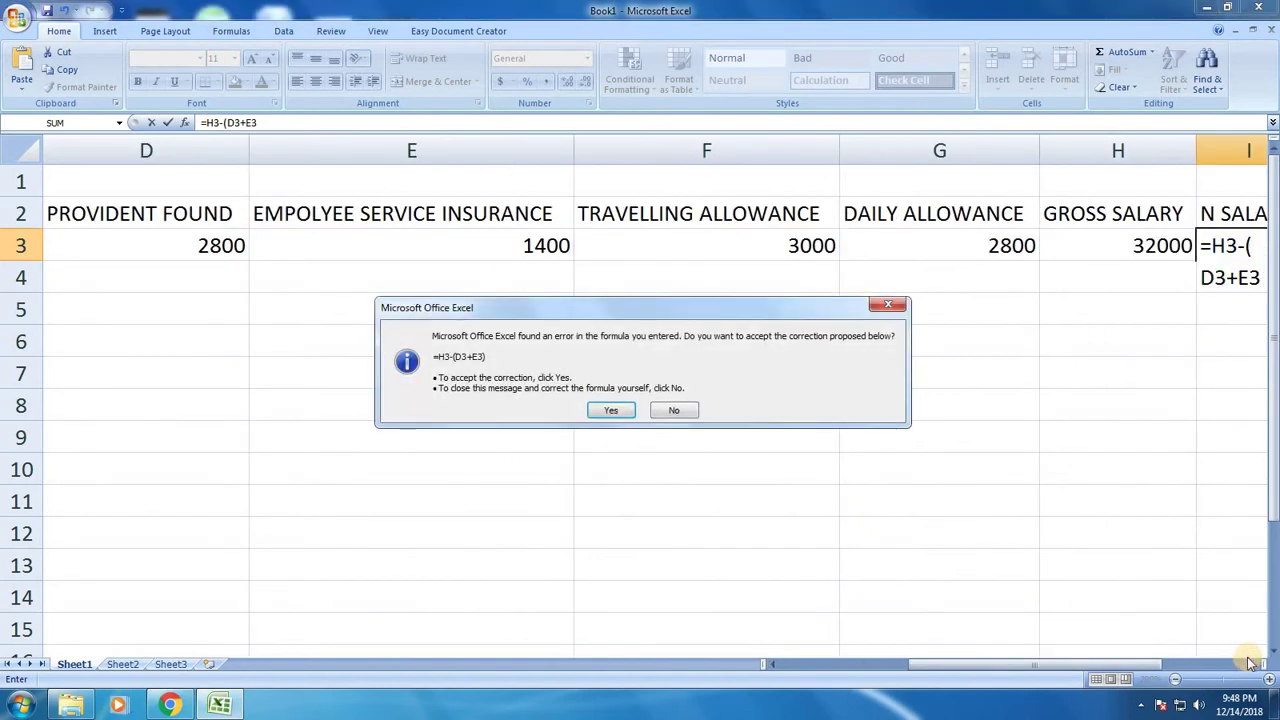
pyautogui.click(674, 410)
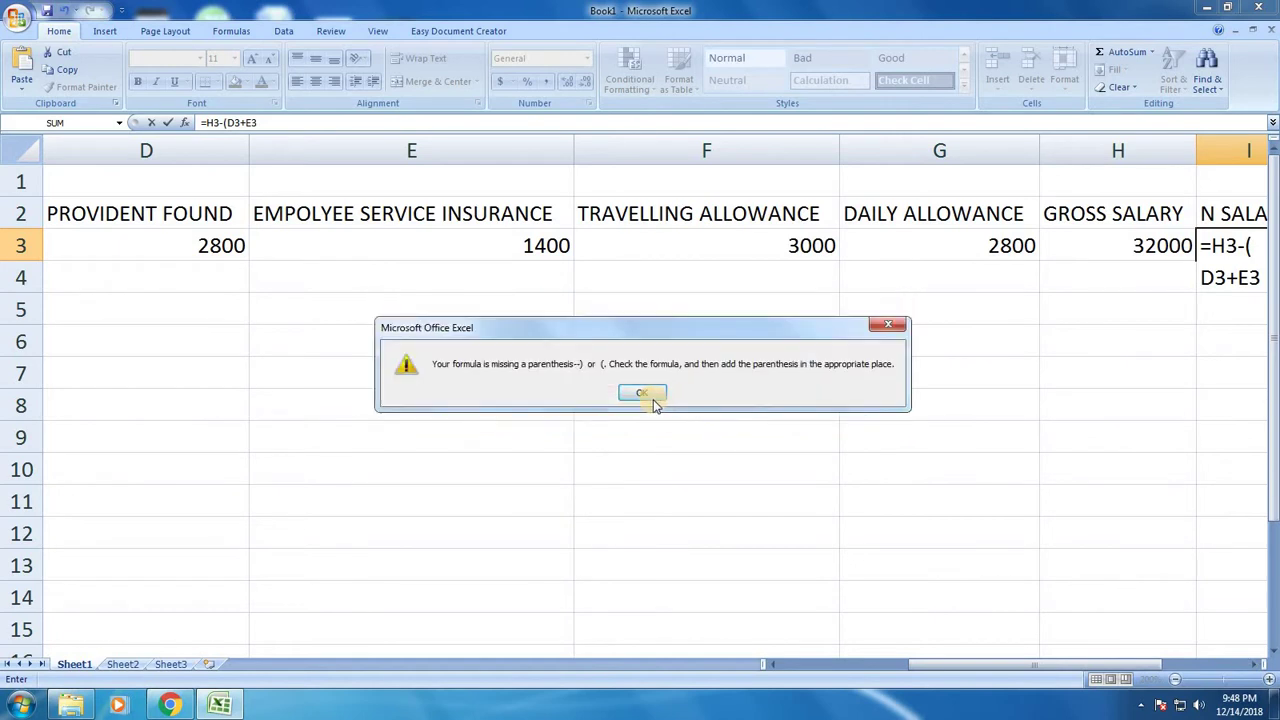
pyautogui.click(652, 396)
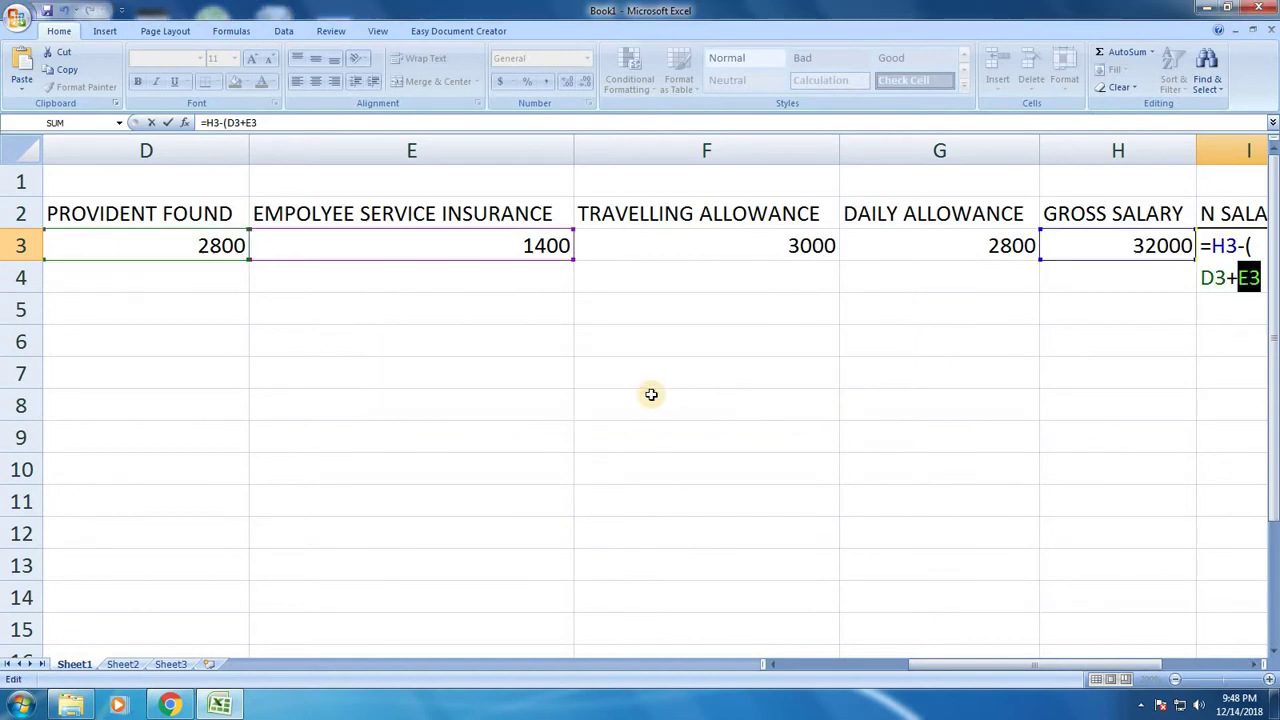
pyautogui.press('End')
pyautogui.write(')')
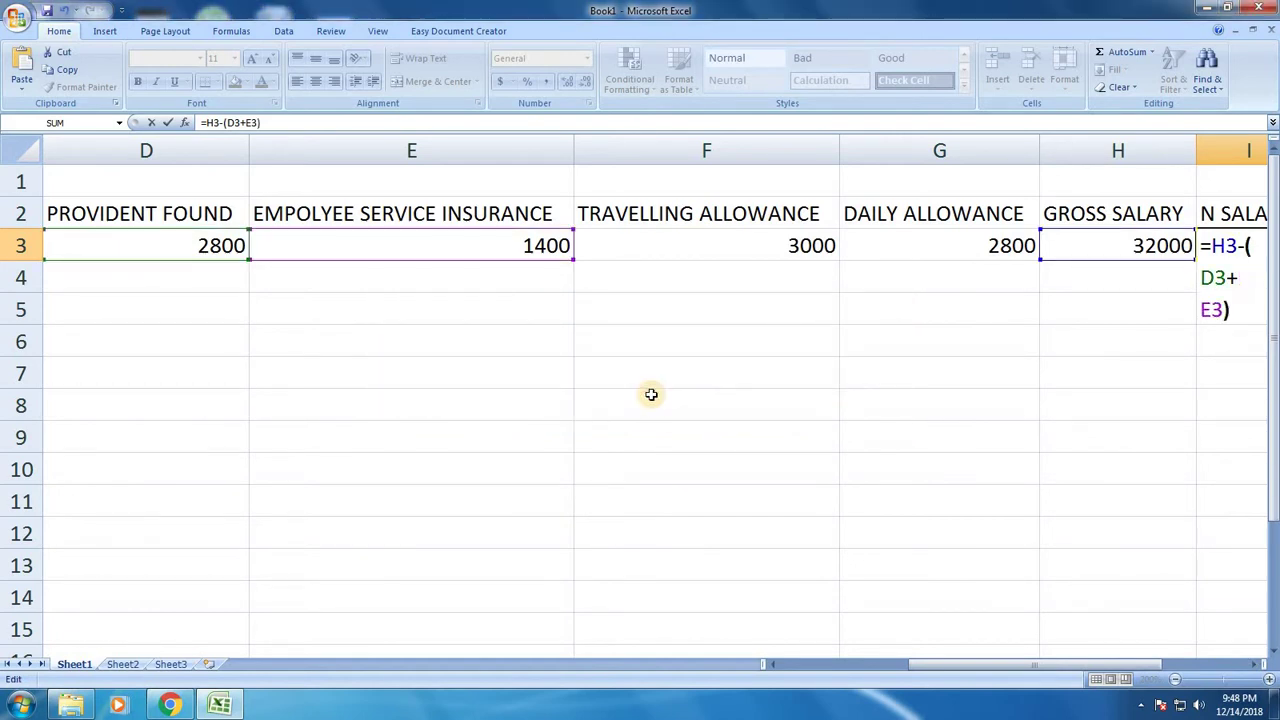
pyautogui.press('Return')
pyautogui.press('Up')
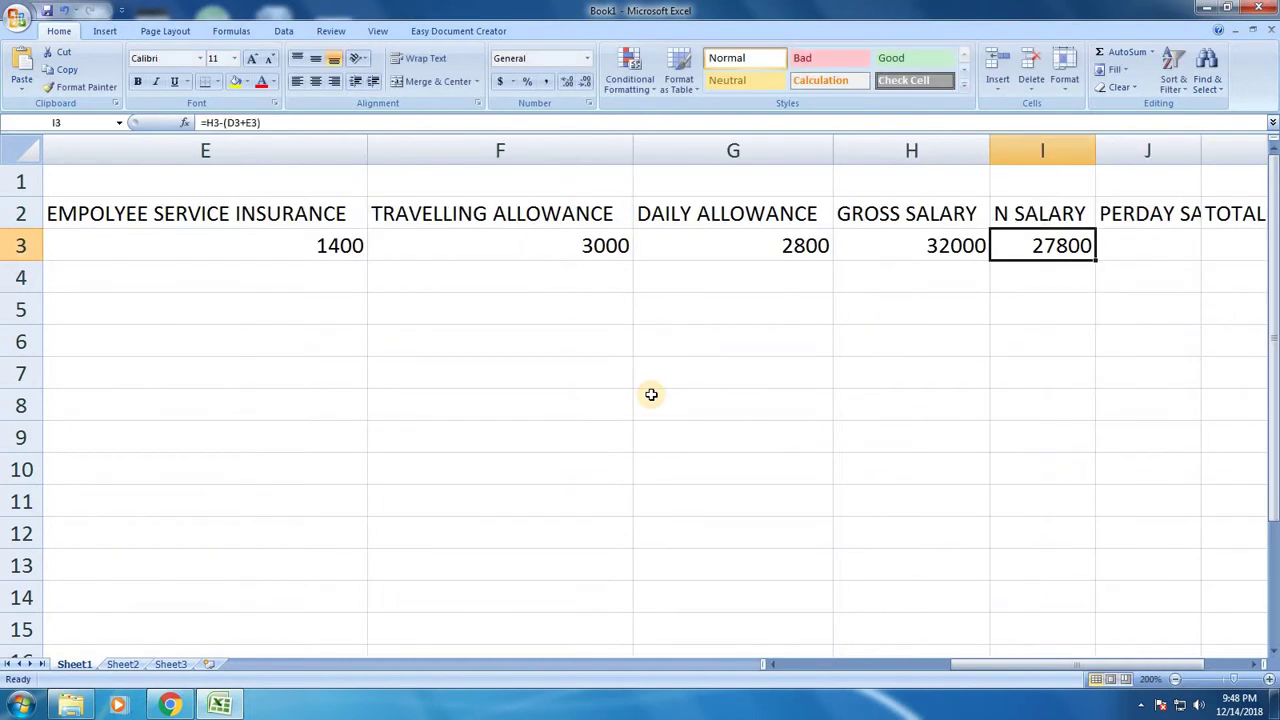
pyautogui.press('Right')
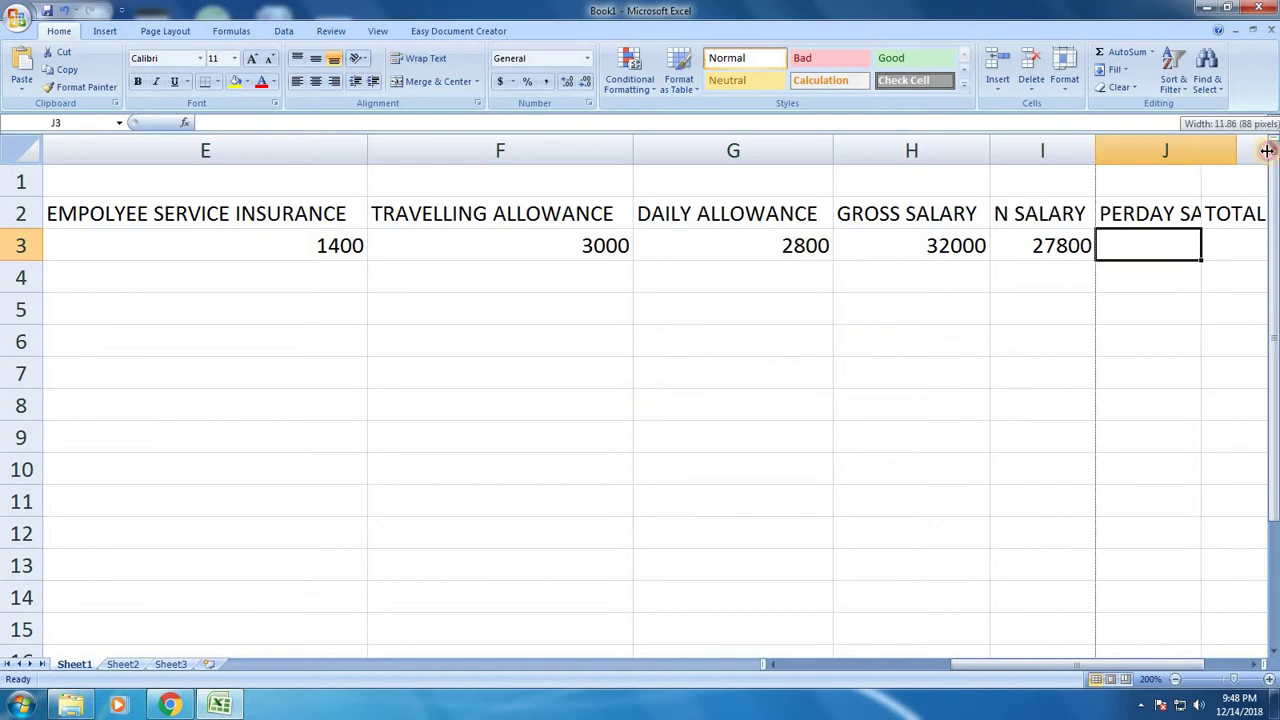
# - Widen column J and enter =I3/30 in J3 for the per-day salary
pyautogui.doubleClick(1201, 148)
pyautogui.write('=')
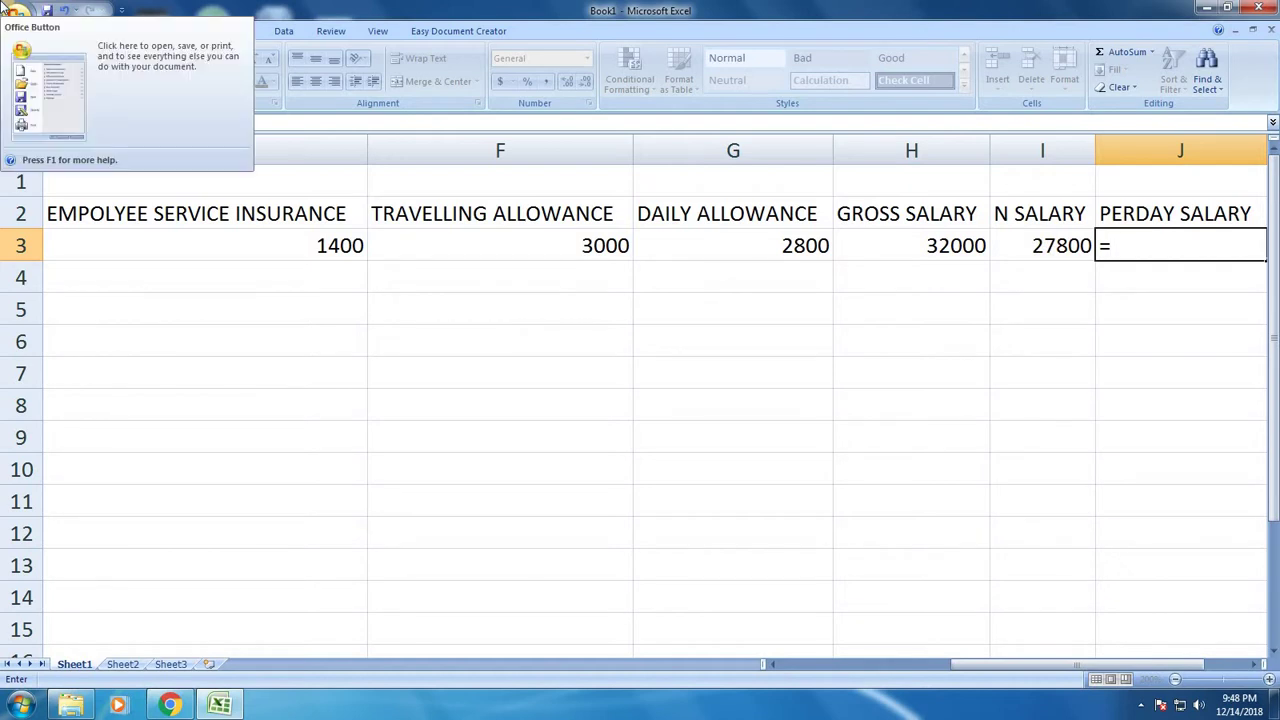
pyautogui.write('I3*')
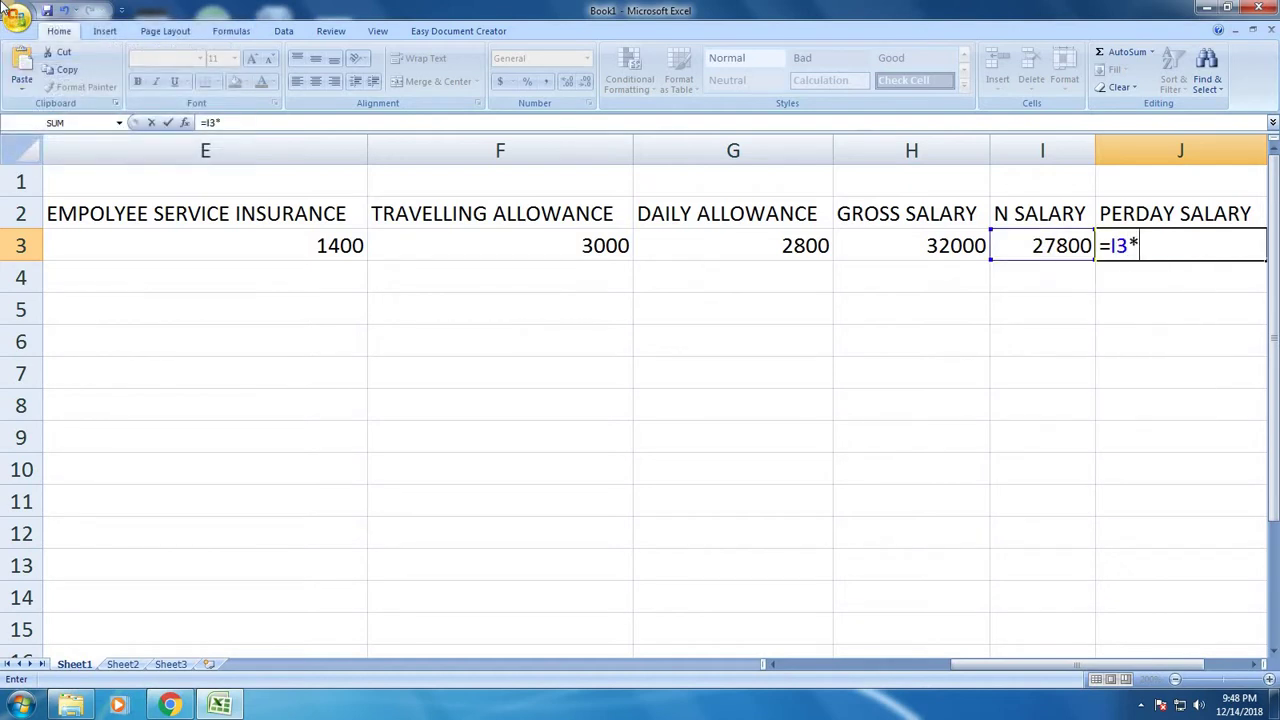
pyautogui.press('BackSpace')
pyautogui.write('/30')
pyautogui.press('Return')
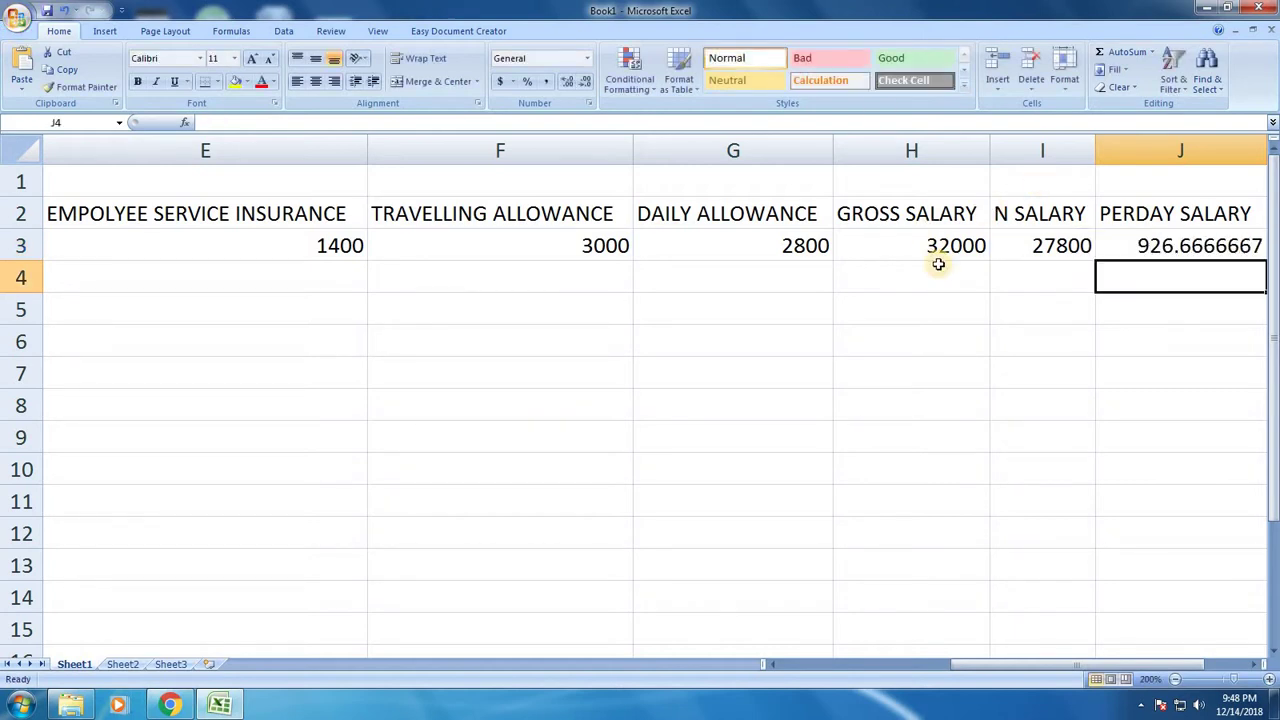
# - Reduce the J3 per-day salary to two decimal places, showing 926.67
pyautogui.click(1156, 242)
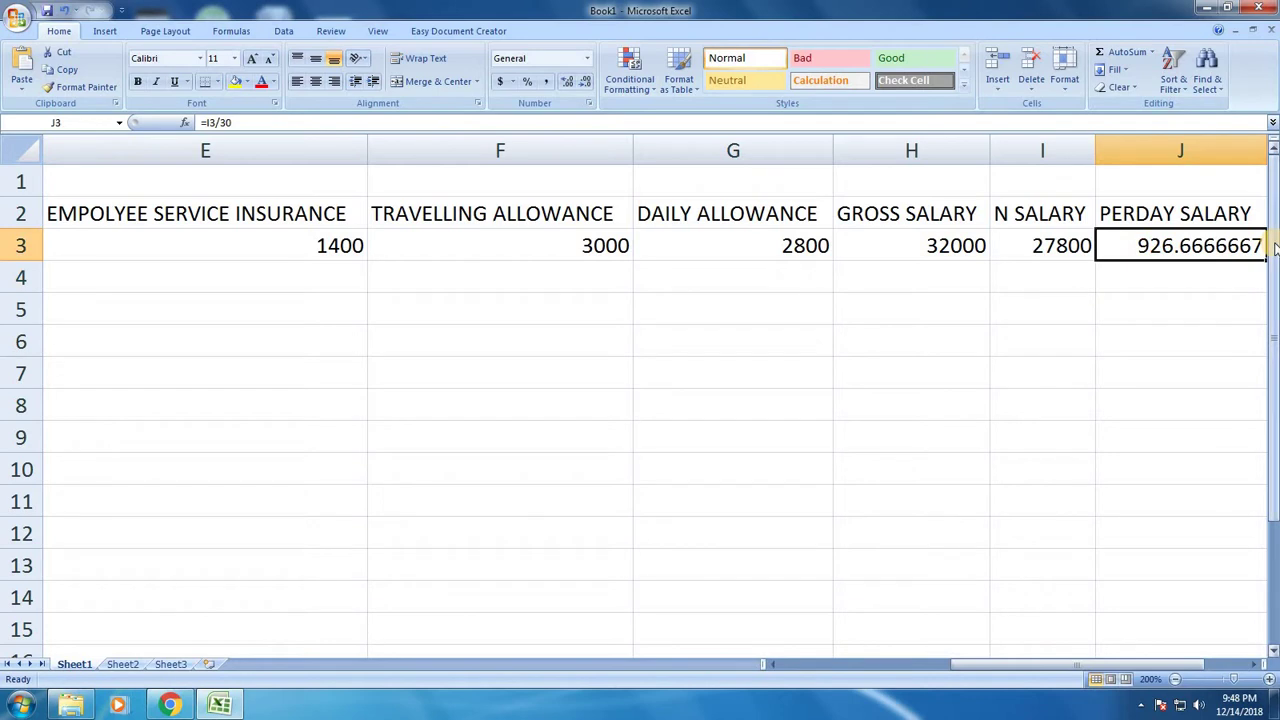
pyautogui.click(585, 82)
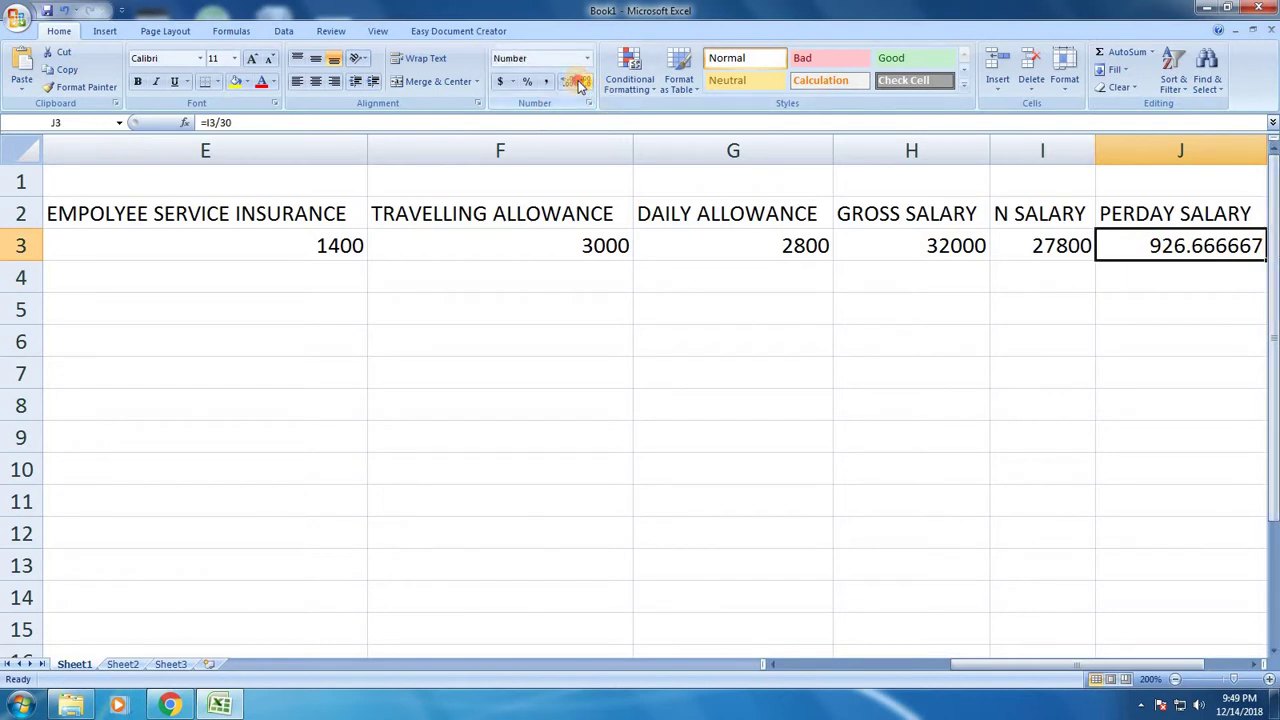
pyautogui.click(583, 83)
pyautogui.click(583, 83)
pyautogui.click(581, 84)
pyautogui.click(583, 84)
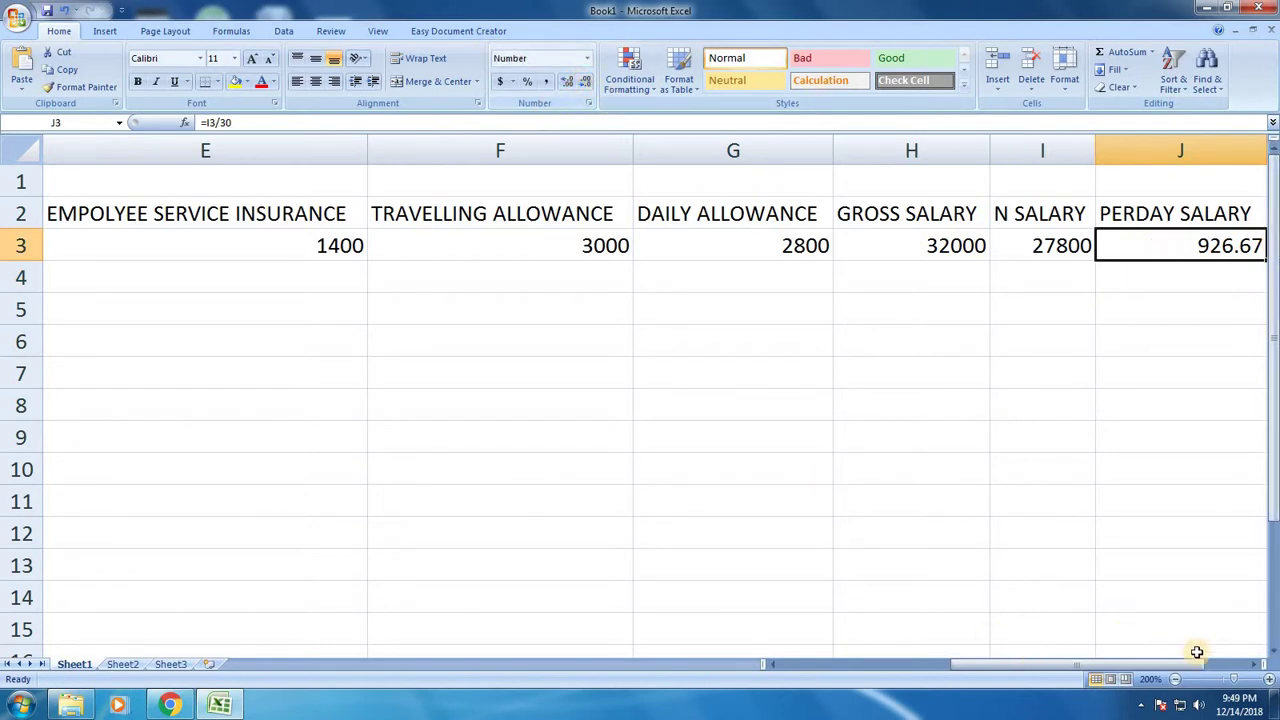
pyautogui.moveTo(1157, 664); pyautogui.dragTo(1192, 668)
pyautogui.click(989, 246)
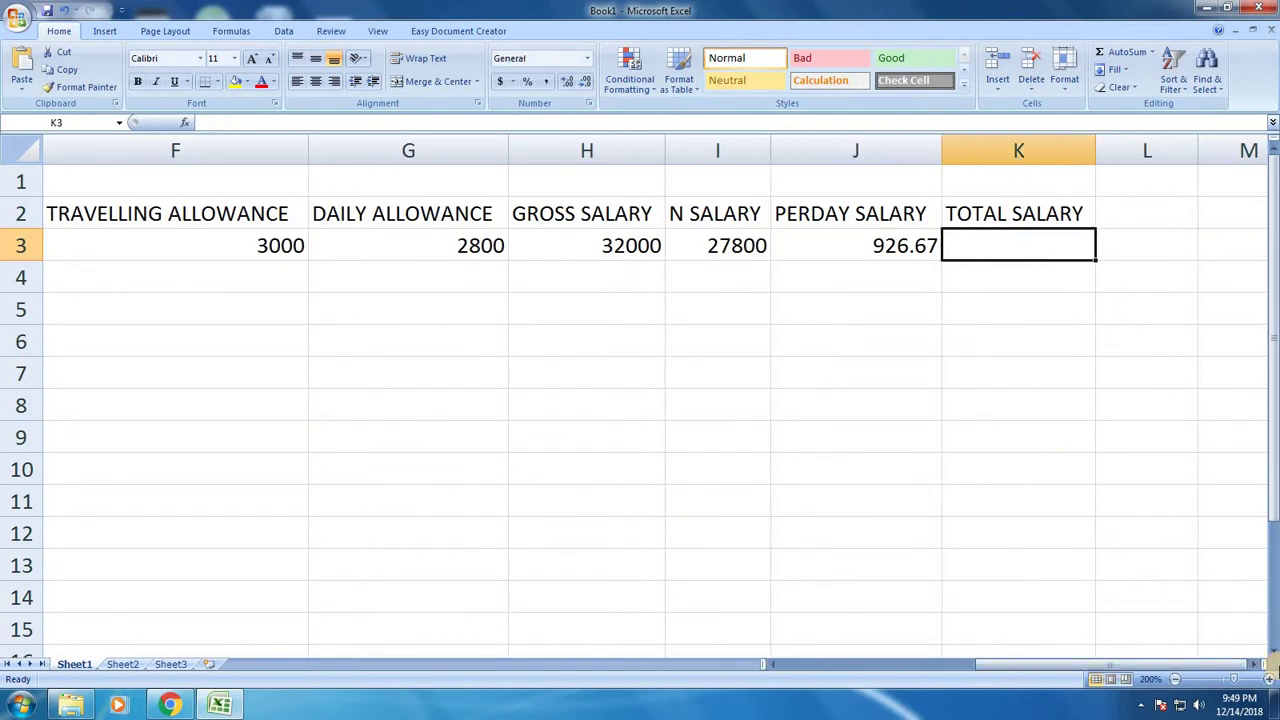
# - Enter =J3*30 in K3, correcting the J2 reference and *20 multiplier, to show 27800
pyautogui.write('=')
pyautogui.click(1272, 708)
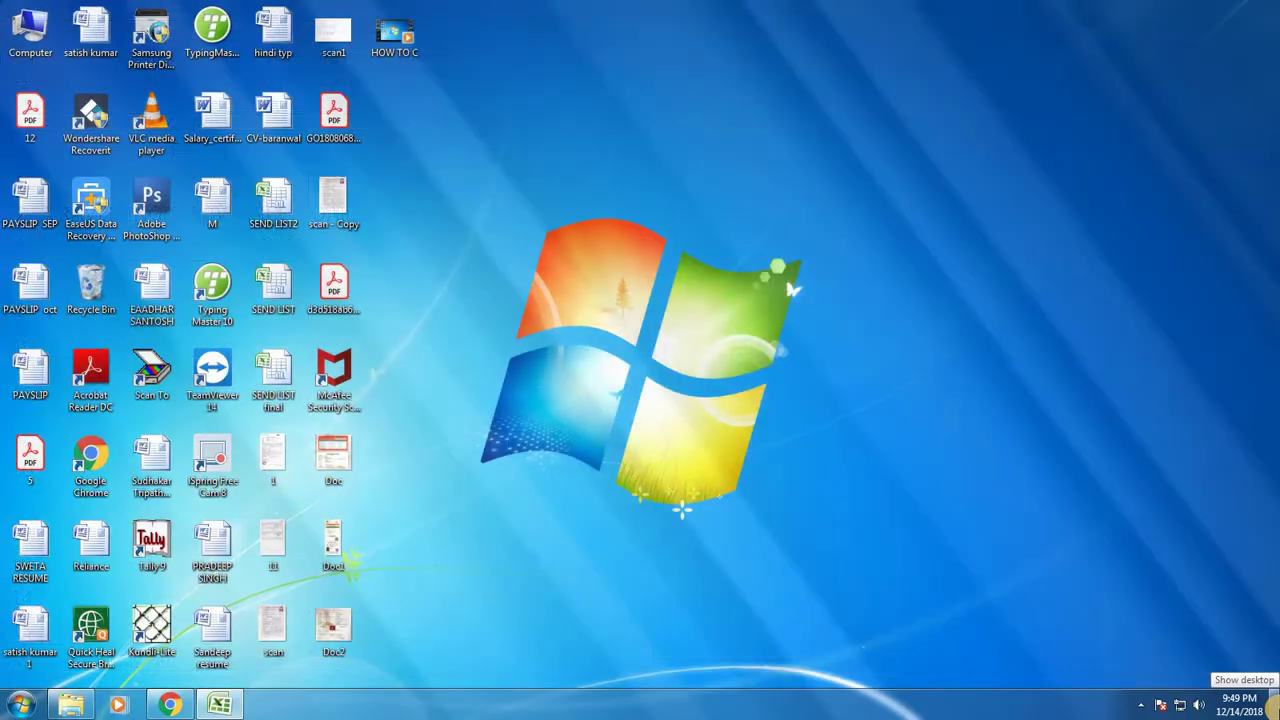
pyautogui.click(219, 705)
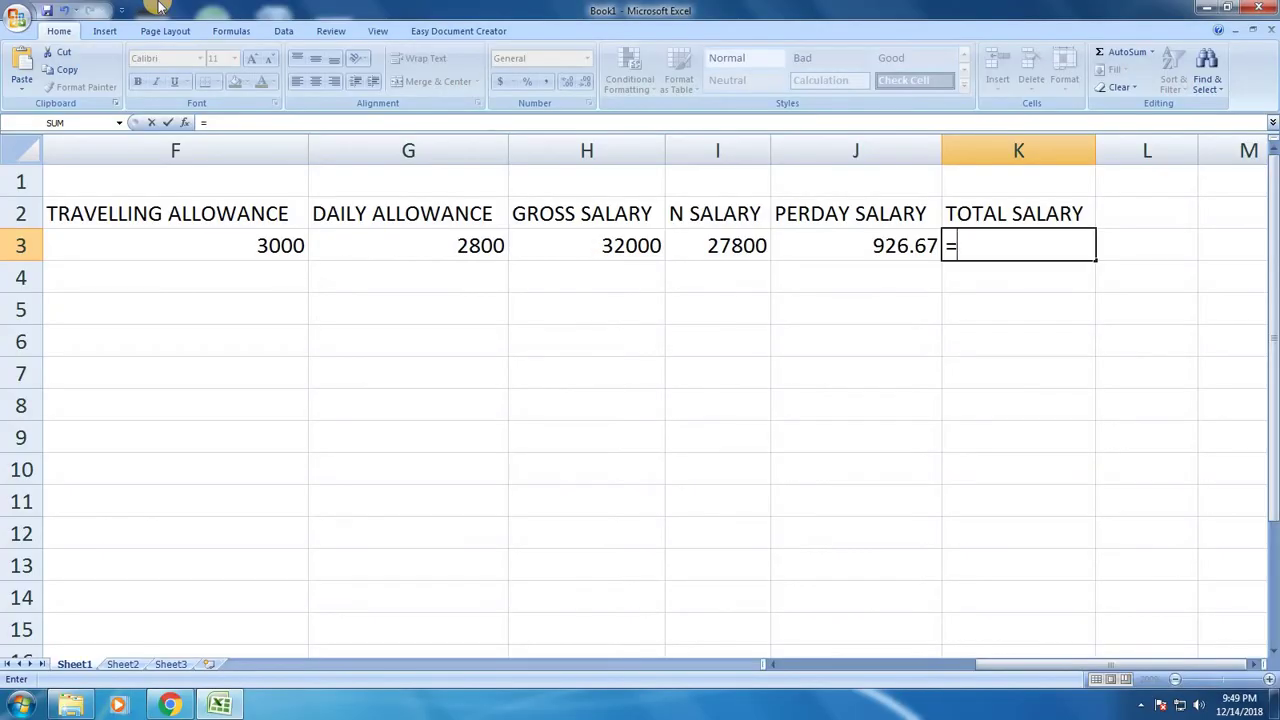
pyautogui.write('J')
pyautogui.write('2')
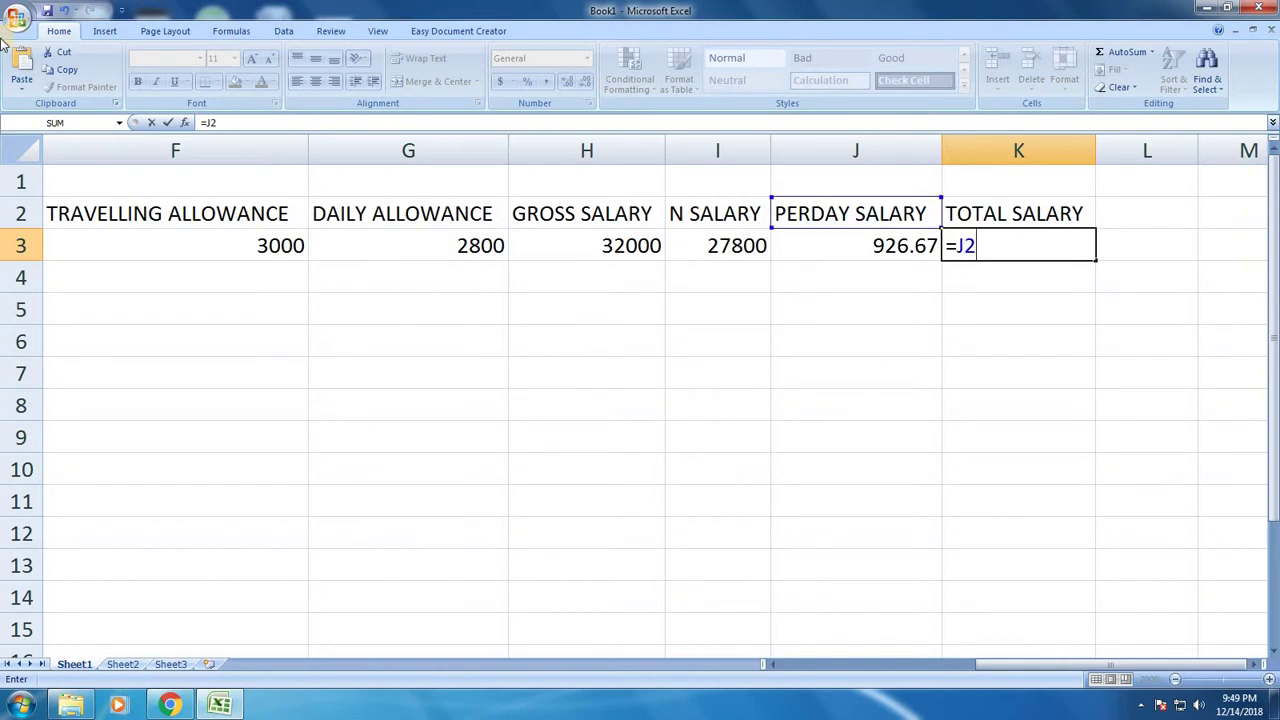
pyautogui.press('BackSpace')
pyautogui.write('3')
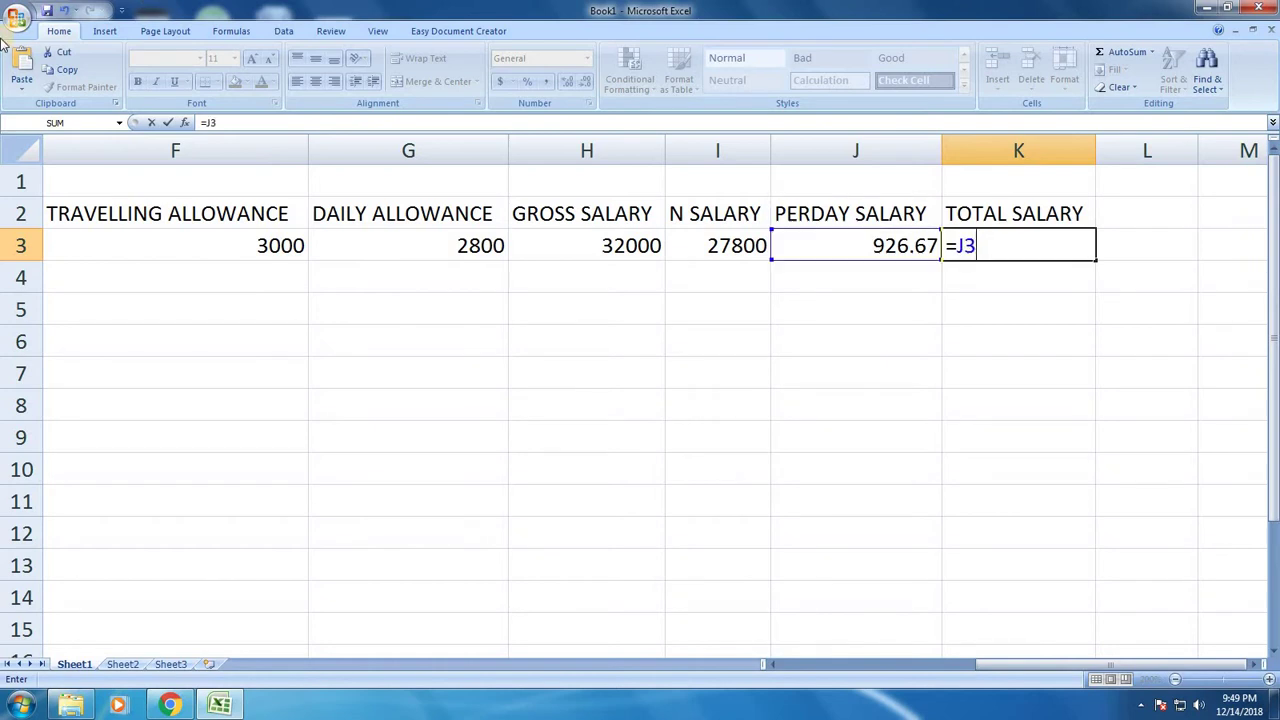
pyautogui.write('*')
pyautogui.write('20')
pyautogui.press('Return')
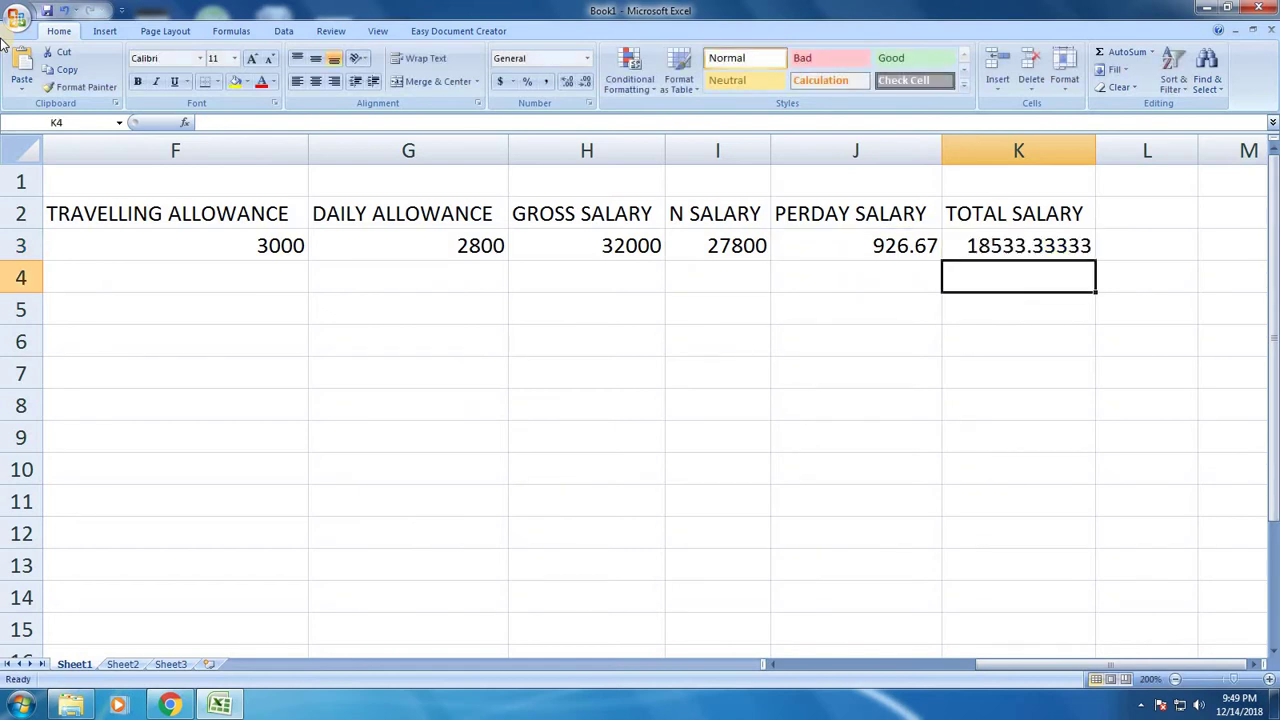
pyautogui.press('Up')
pyautogui.press('F2')
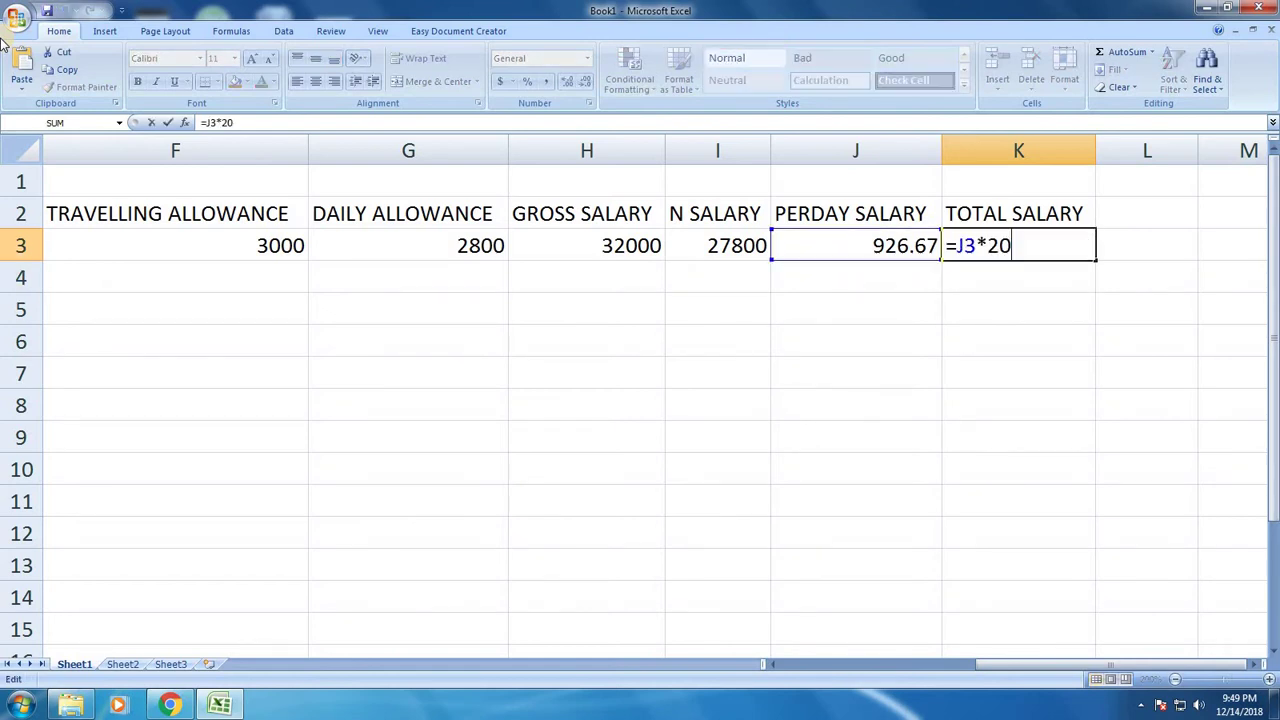
pyautogui.press('BackSpace')
pyautogui.press('BackSpace')
pyautogui.write('3')
pyautogui.write('0')
pyautogui.press('Return')
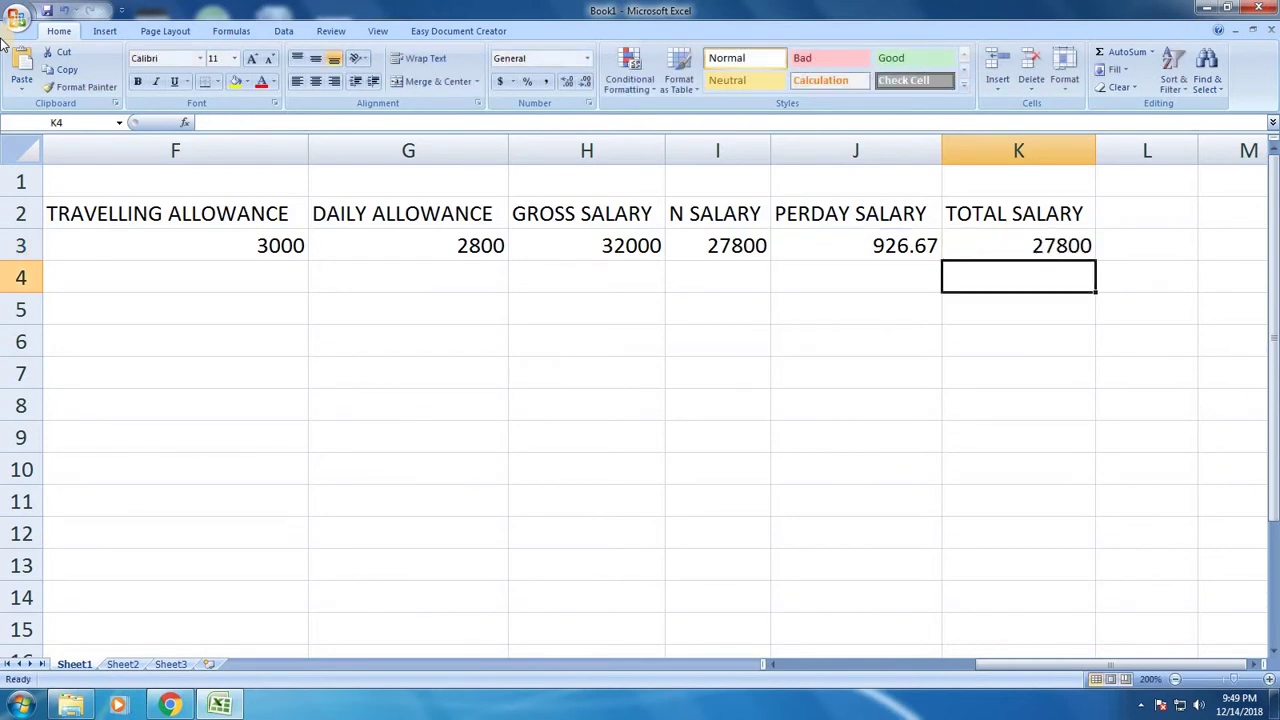